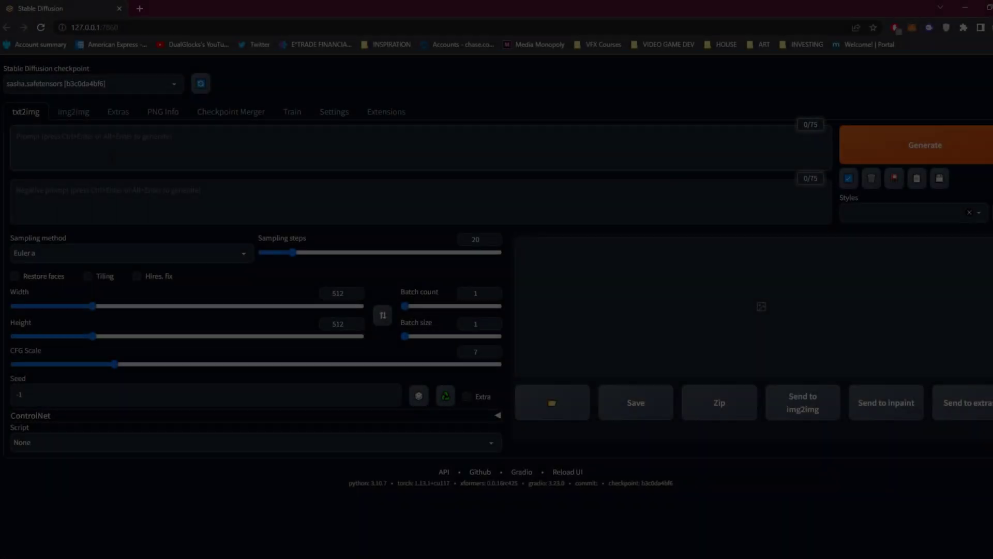
# Generate a txt2img image from the prompt "car hand drawn pencil sketch".
pyautogui.write('car hand drawn pencil sketch')
pyautogui.hotkey('ctrl', 'Return')
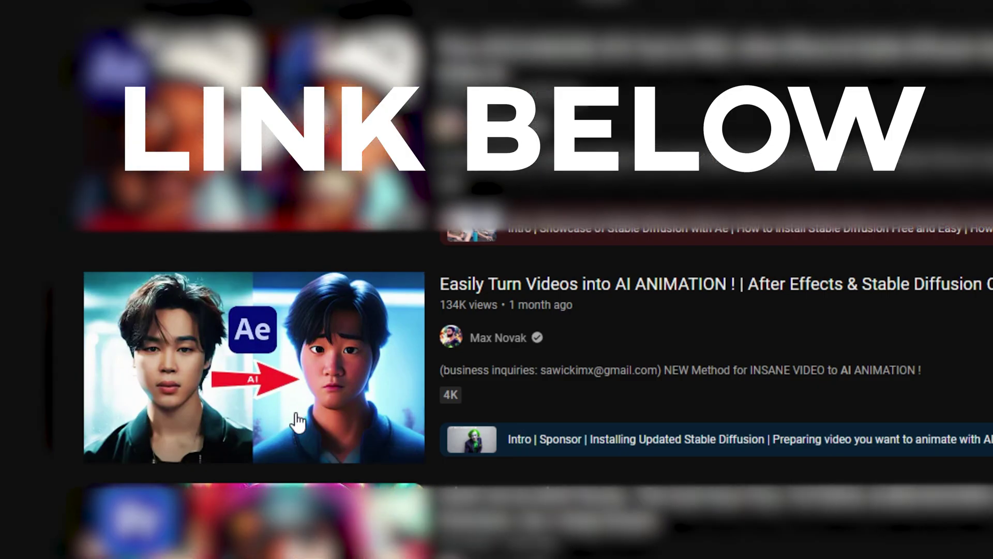
# Skim the tutorial video on YouTube, from the "Installing Updated Stable Diffusion" chapter onward.
pyautogui.moveTo(191, 501); pyautogui.dragTo(106, 502)
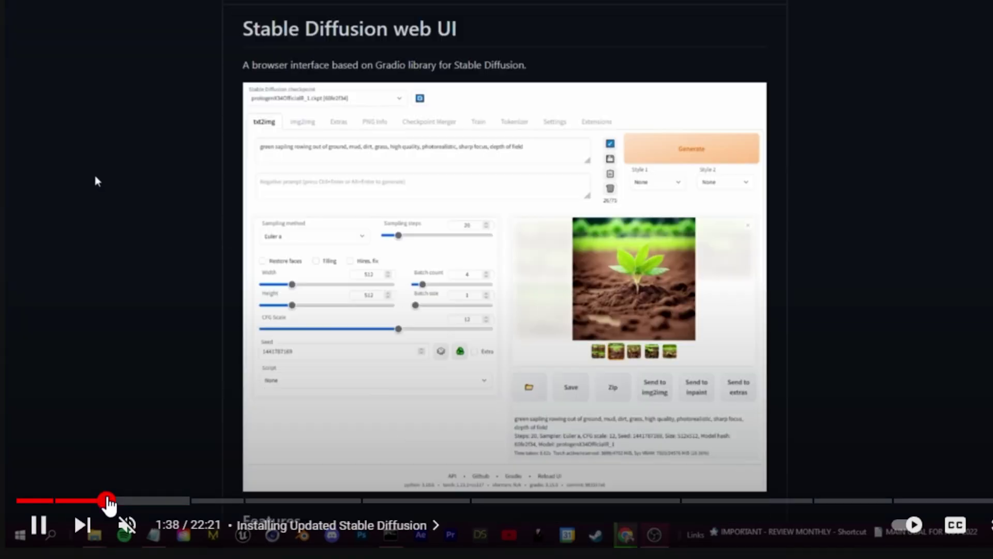
pyautogui.click(146, 501)
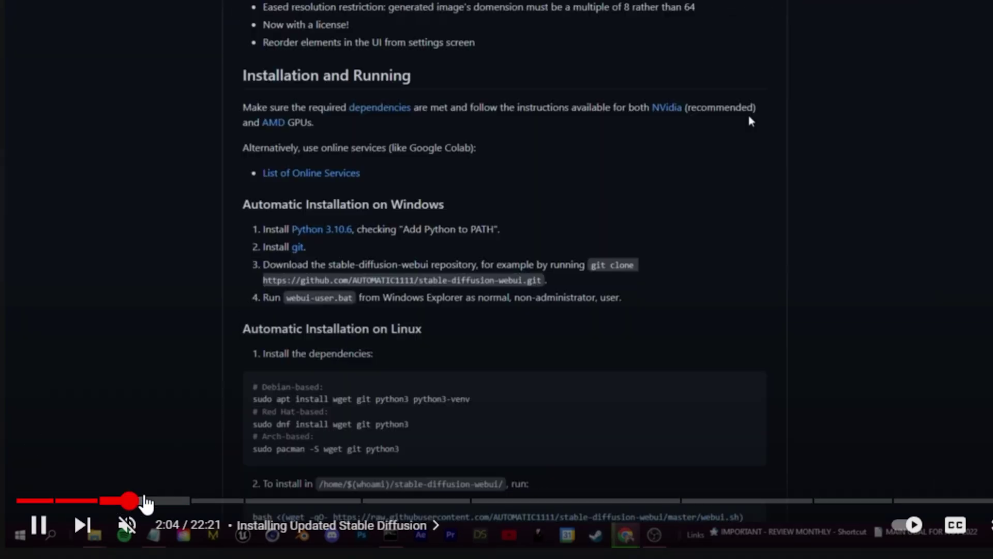
pyautogui.moveTo(147, 501); pyautogui.dragTo(382, 501)
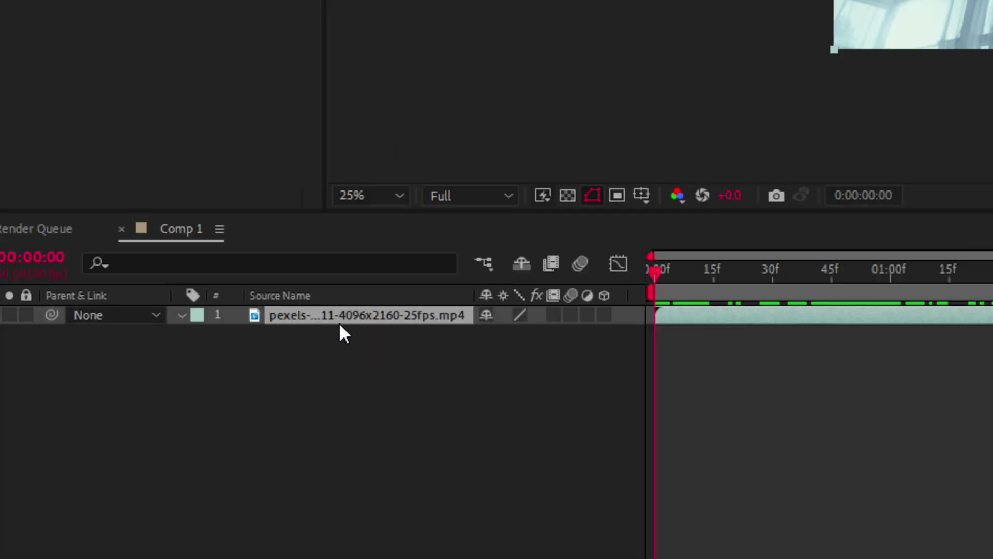
# In After Effects, isolate the man in the Comp 1 footage layer with the Roto Brush and freeze the matte.
pyautogui.doubleClick(340, 325)
pyautogui.scroll(-2, 735, 367)
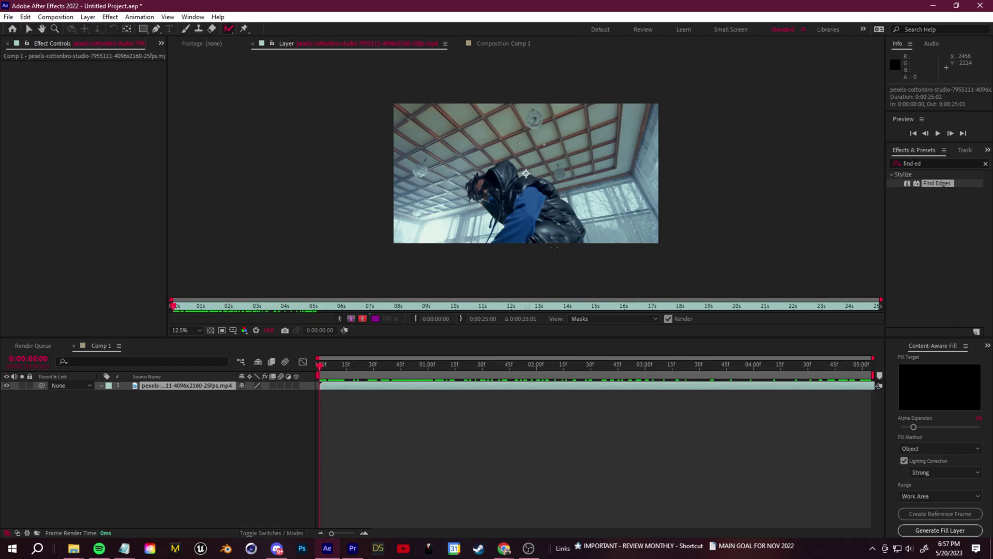
pyautogui.moveTo(555, 248); pyautogui.dragTo(555, 242)
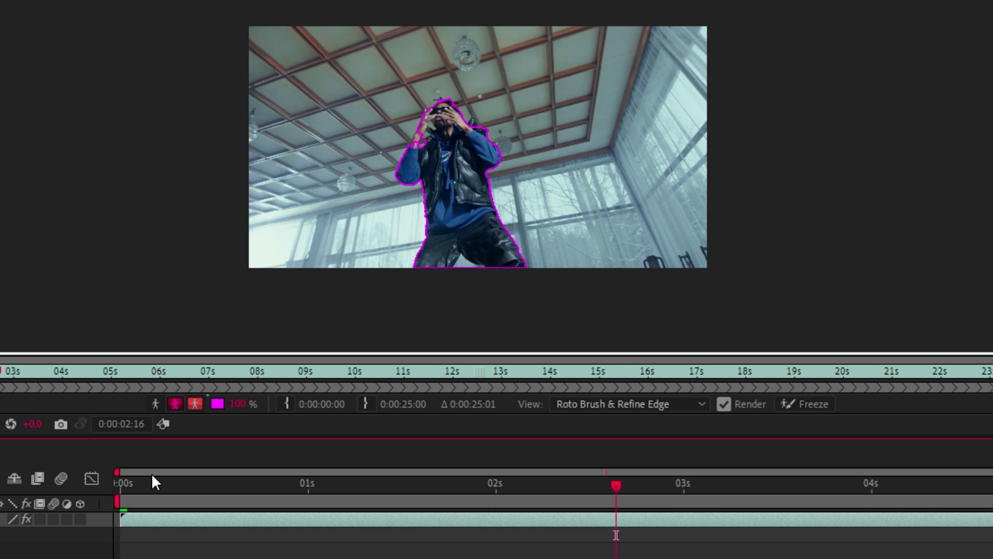
pyautogui.click(802, 405)
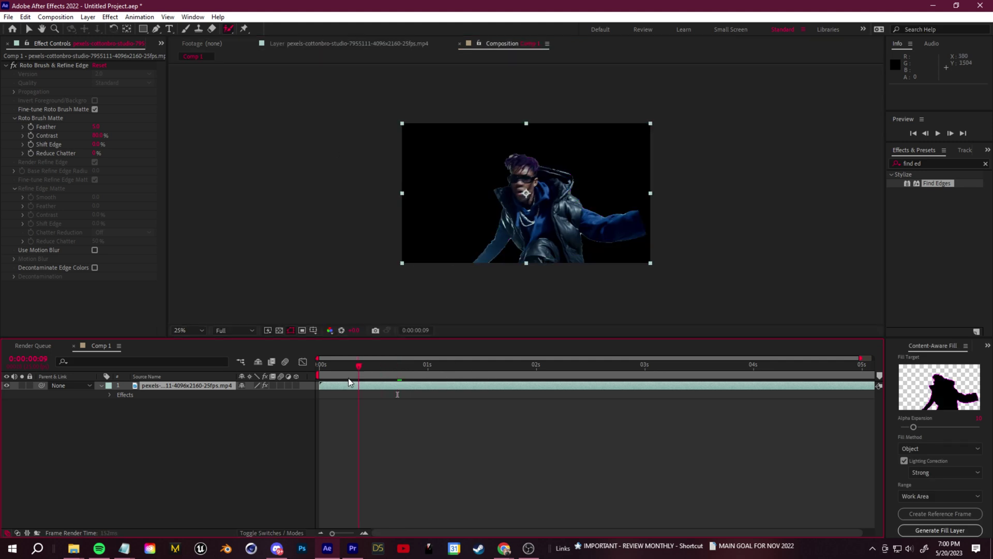
# Apply the Find Edges effect to the rotoscoped footage layer and invert it.
pyautogui.press('Home')
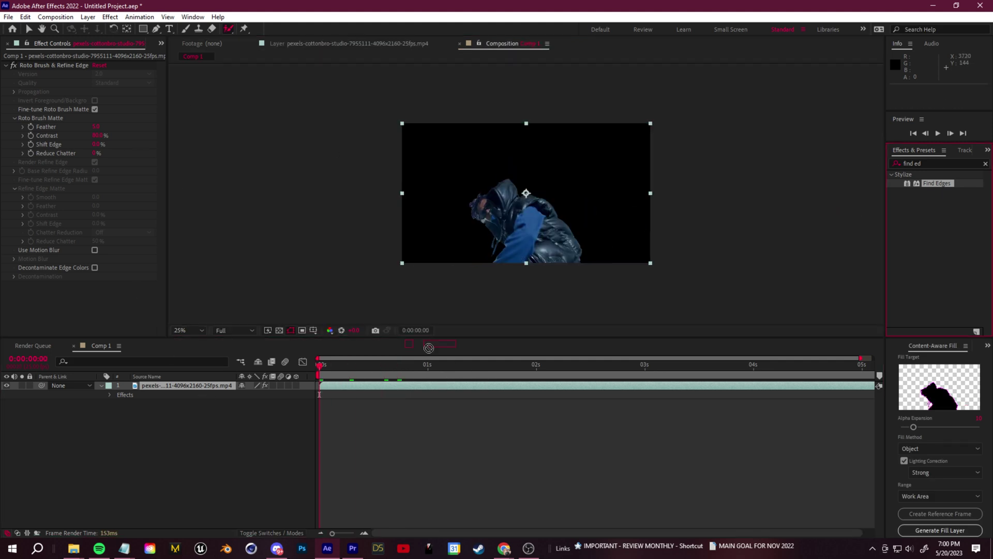
pyautogui.moveTo(428, 348); pyautogui.dragTo(303, 388)
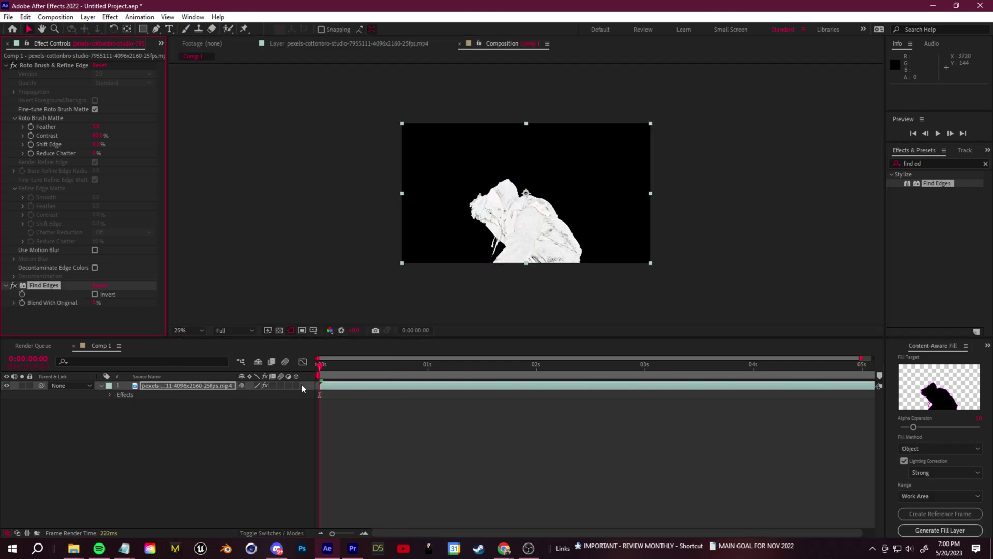
pyautogui.click(95, 294)
pyautogui.moveTo(361, 371); pyautogui.dragTo(605, 389)
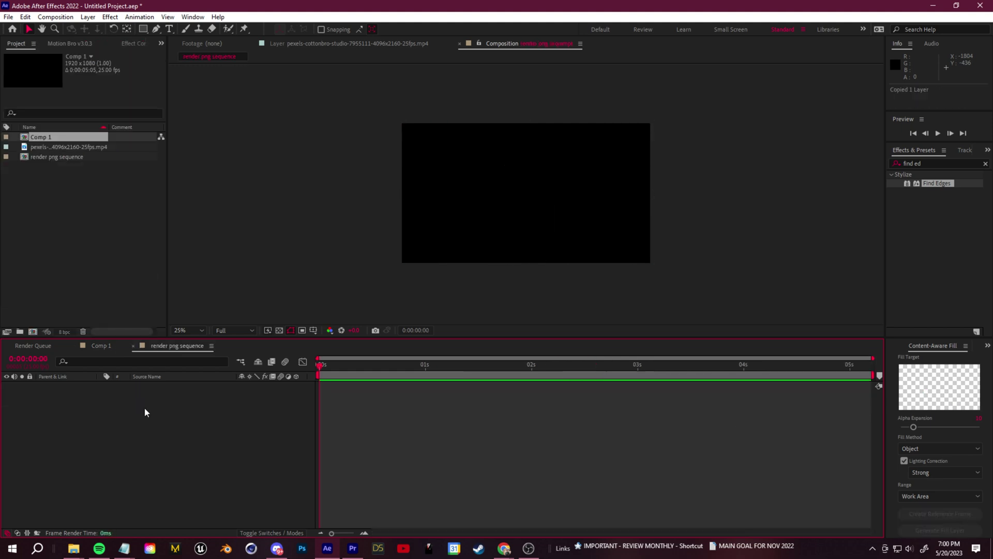
# Paste the copied footage layer into the render png sequence composition and trim the composition to the clip's end.
pyautogui.hotkey('ctrl', 'v')
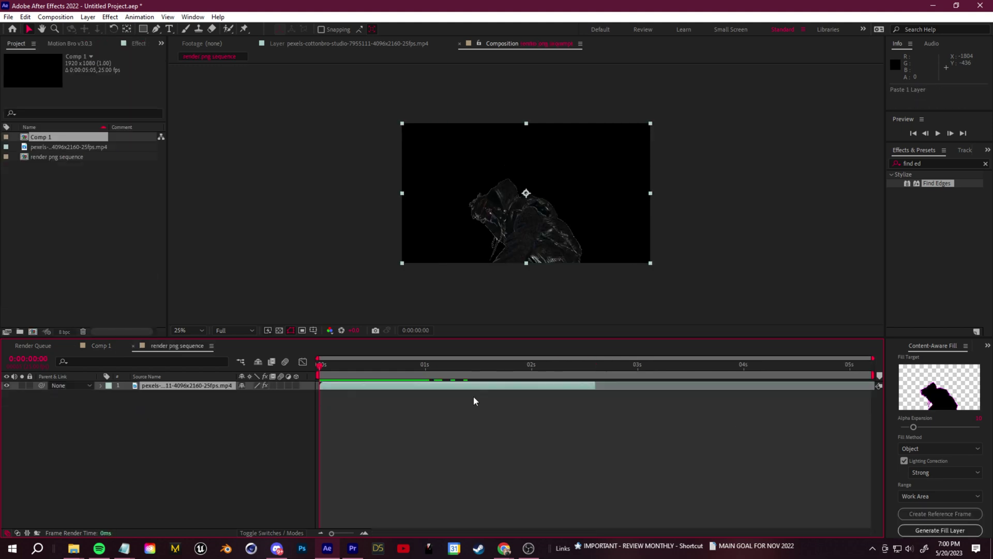
pyautogui.moveTo(873, 357); pyautogui.dragTo(595, 357)
pyautogui.rightClick(584, 358)
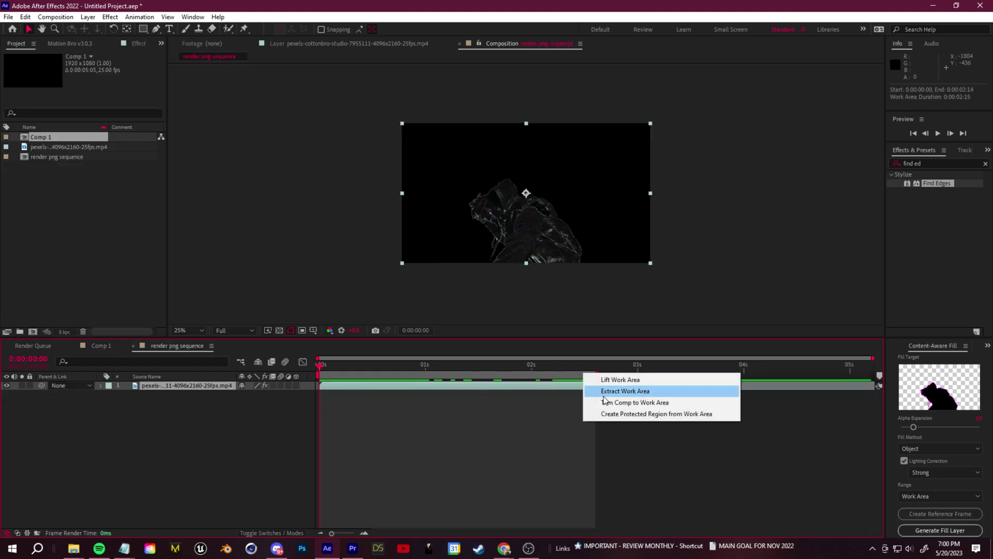
pyautogui.click(610, 399)
# Add the render png sequence composition to the render queue and set its output format to PNG Sequence.
pyautogui.click(9, 17)
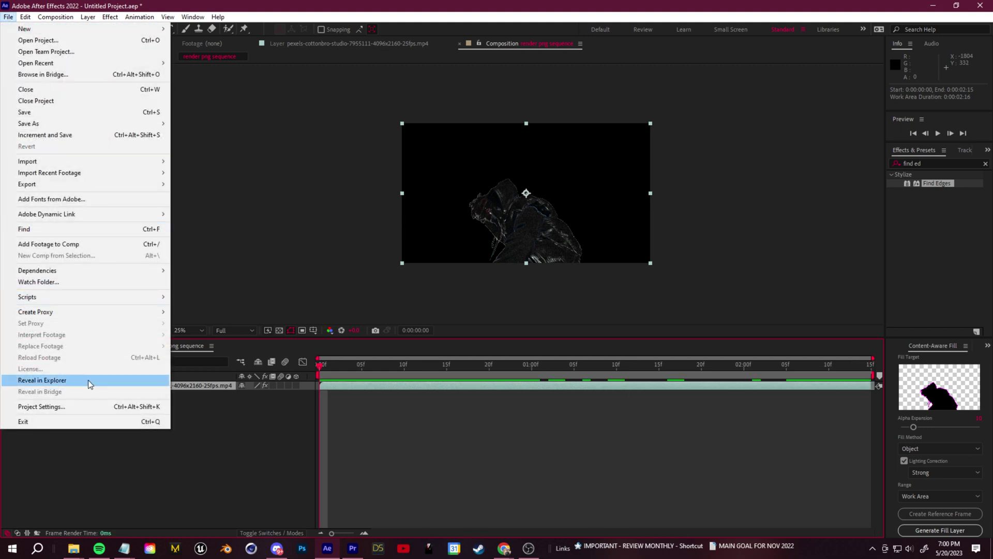
pyautogui.moveTo(80, 185)
pyautogui.click(199, 196)
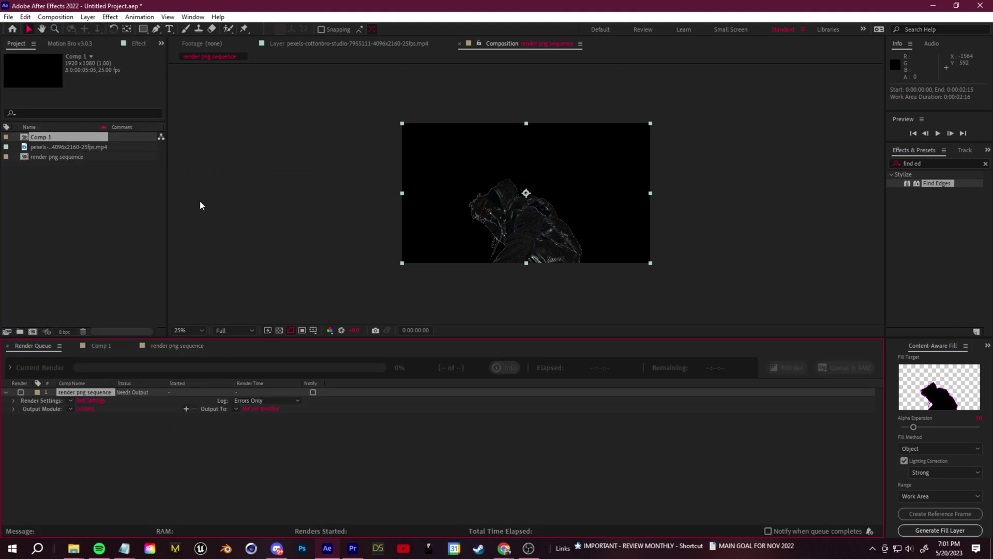
pyautogui.click(85, 409)
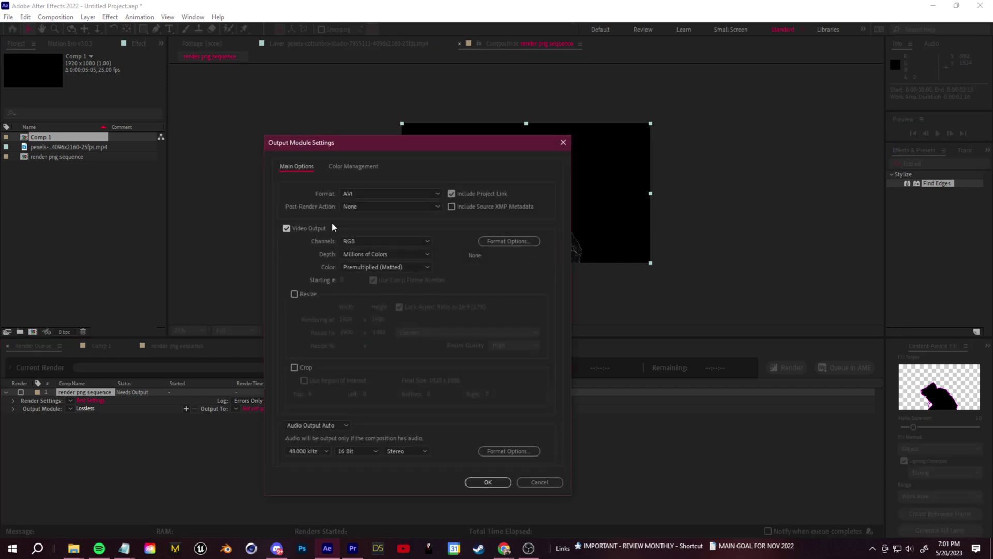
pyautogui.moveTo(357, 142); pyautogui.dragTo(282, 130)
pyautogui.click(293, 179)
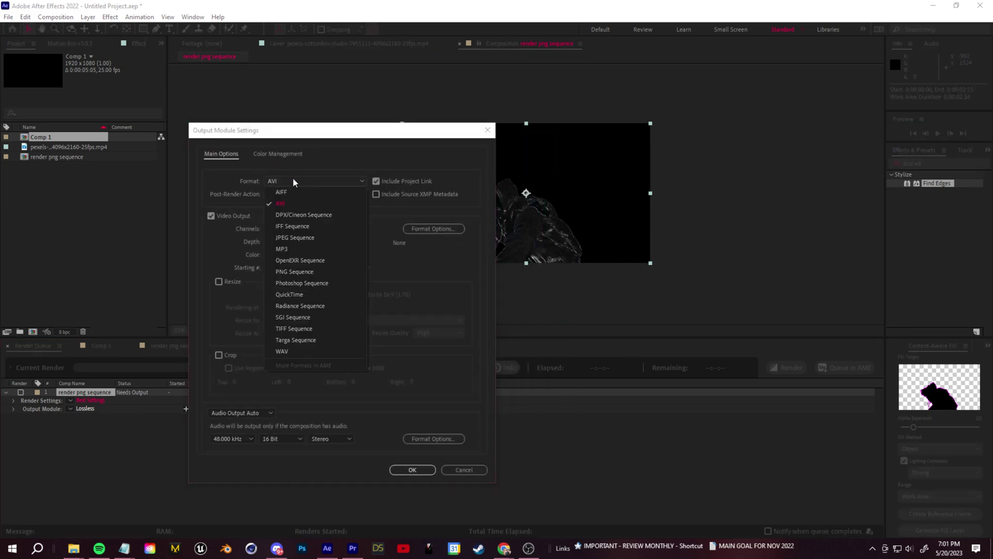
pyautogui.click(293, 276)
pyautogui.click(413, 469)
# Create a folder named PNG SEQUENCE FOOTAGE inside SD hand drawn animation as the render's output location.
pyautogui.click(267, 409)
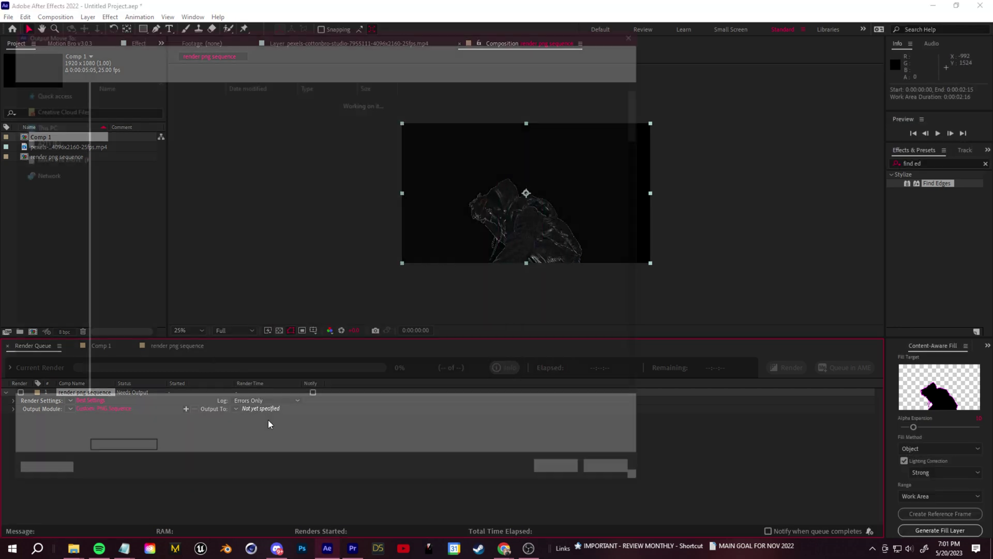
pyautogui.rightClick(227, 240)
pyautogui.moveTo(160, 384)
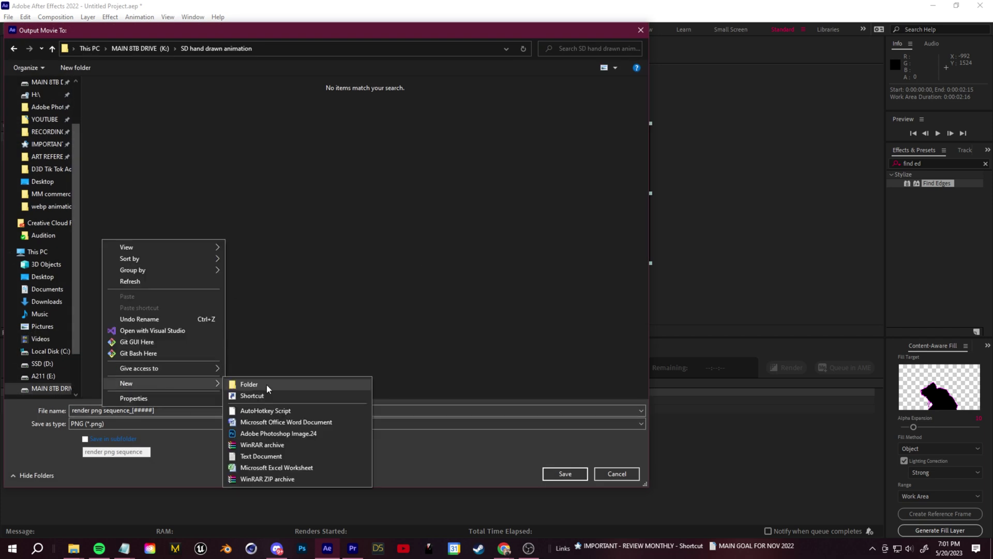
pyautogui.click(266, 384)
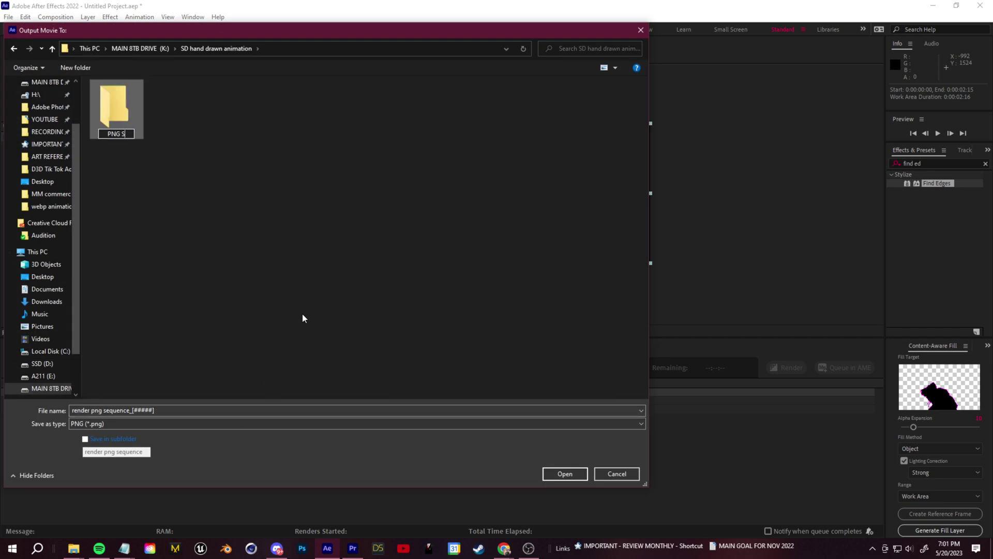
pyautogui.write('PNG SEQUENCE FOOTAG')
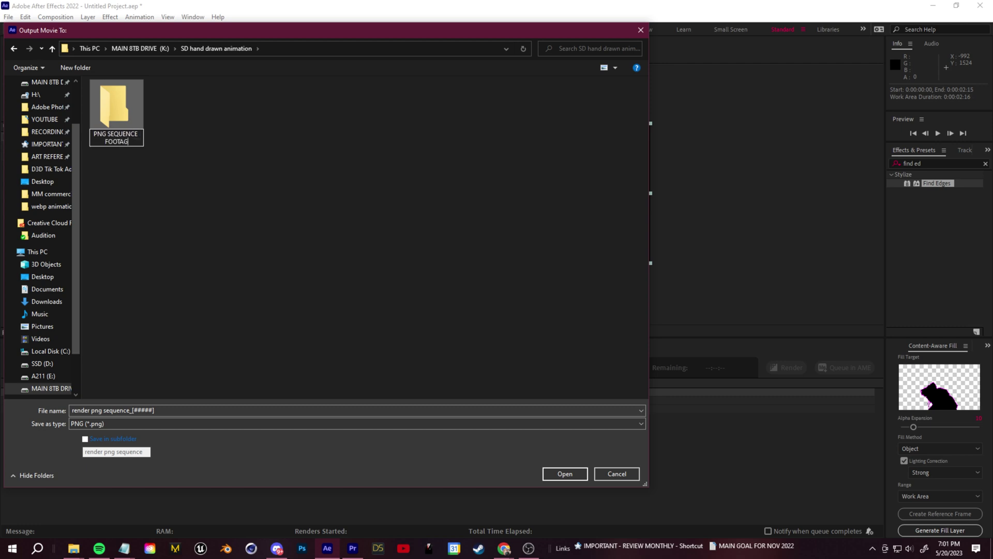
pyautogui.write('E')
pyautogui.press('Return')
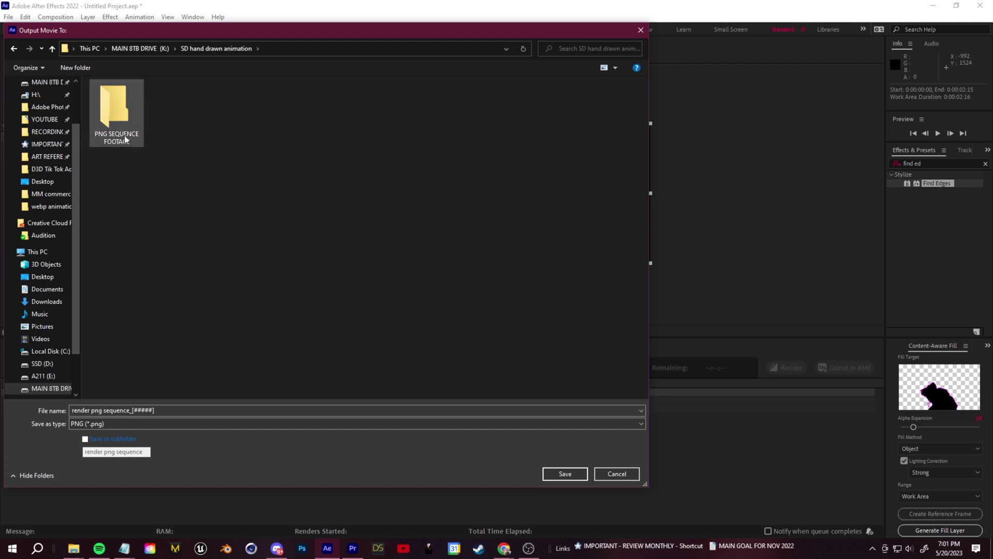
pyautogui.press('Return')
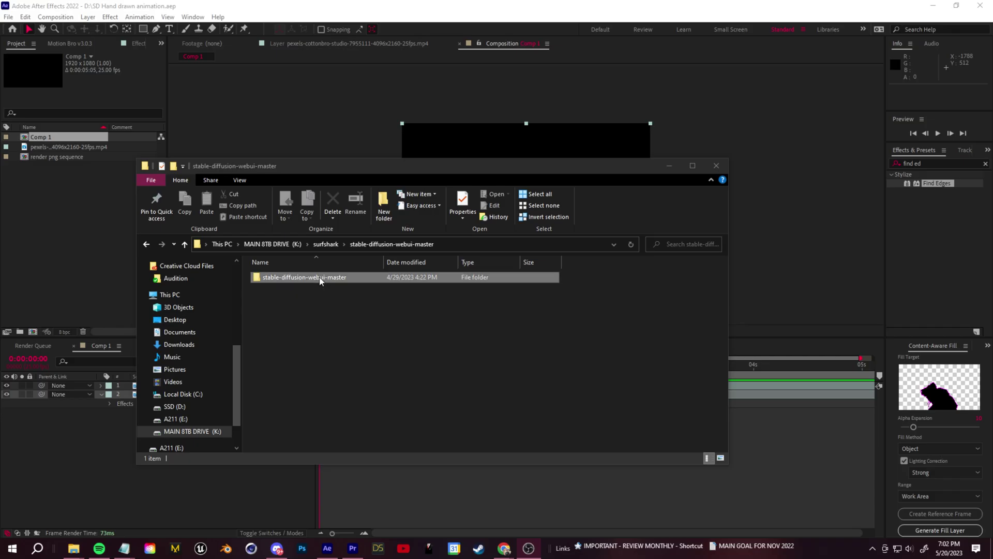
# Launch Stable Diffusion with the webui-user batch file in the inner stable-diffusion-webui-master folder and minimize the file window.
pyautogui.doubleClick(305, 215)
pyautogui.scroll(-6, 324, 291)
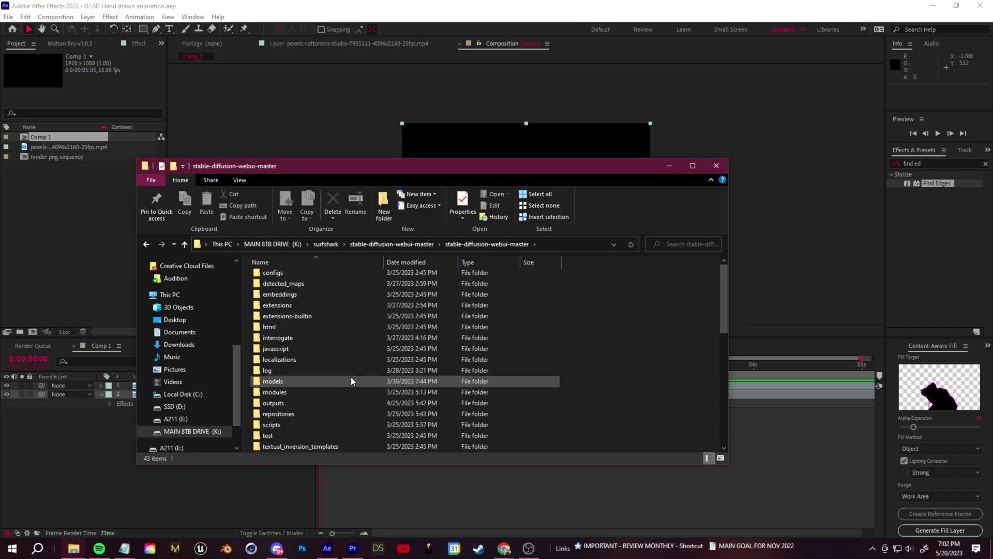
pyautogui.doubleClick(298, 436)
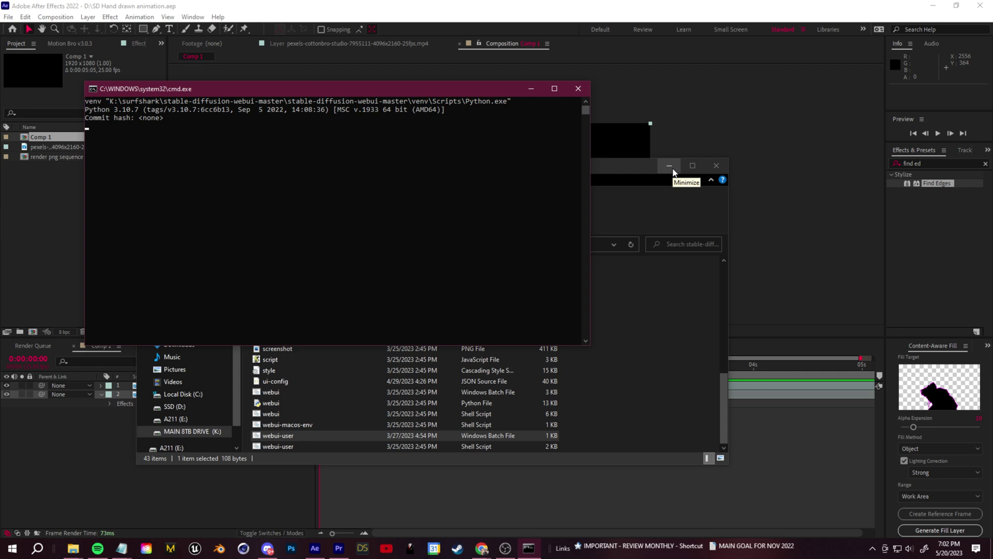
pyautogui.click(673, 170)
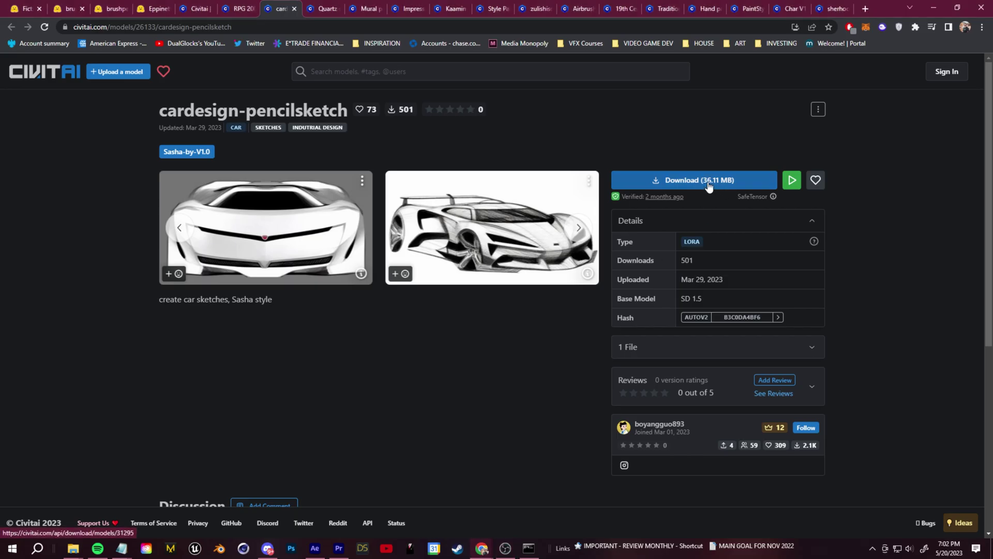
# Download the cardesign-pencilsketch model from Civitai, saving it under the file name sasha.
pyautogui.click(709, 182)
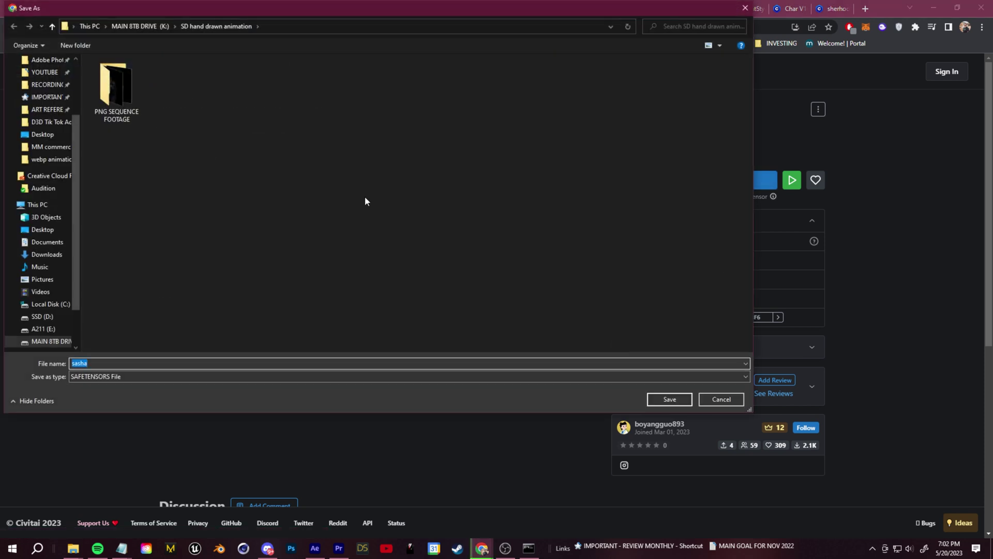
pyautogui.click(660, 399)
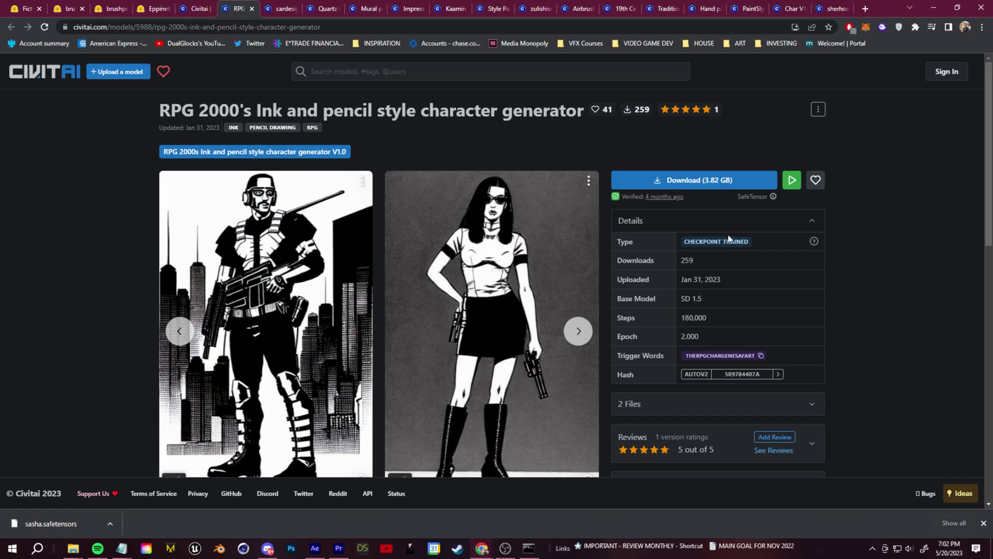
pyautogui.click(276, 7)
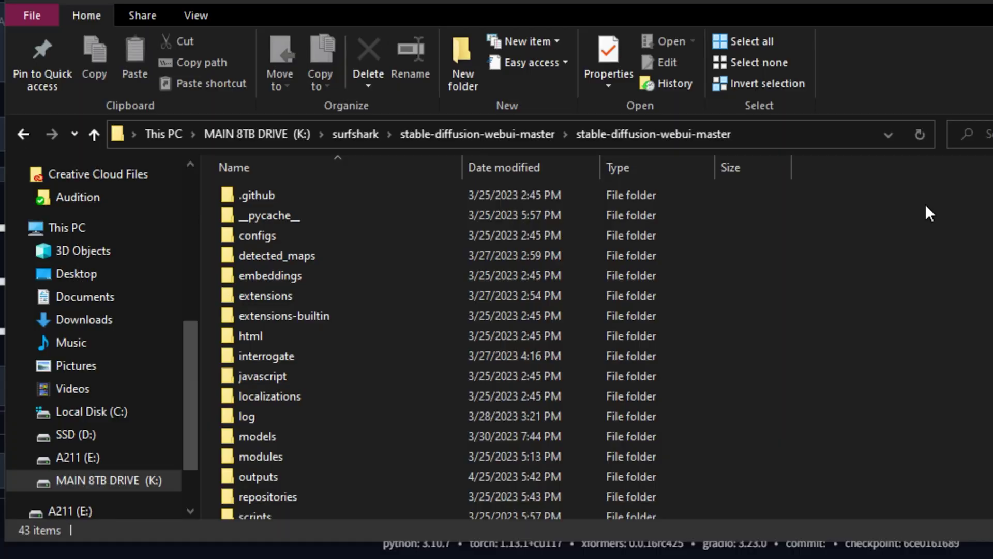
# Place the downloaded model file in the models > Stable-diffusion folder of stable-diffusion-webui-master.
pyautogui.scroll(-9, 678, 330)
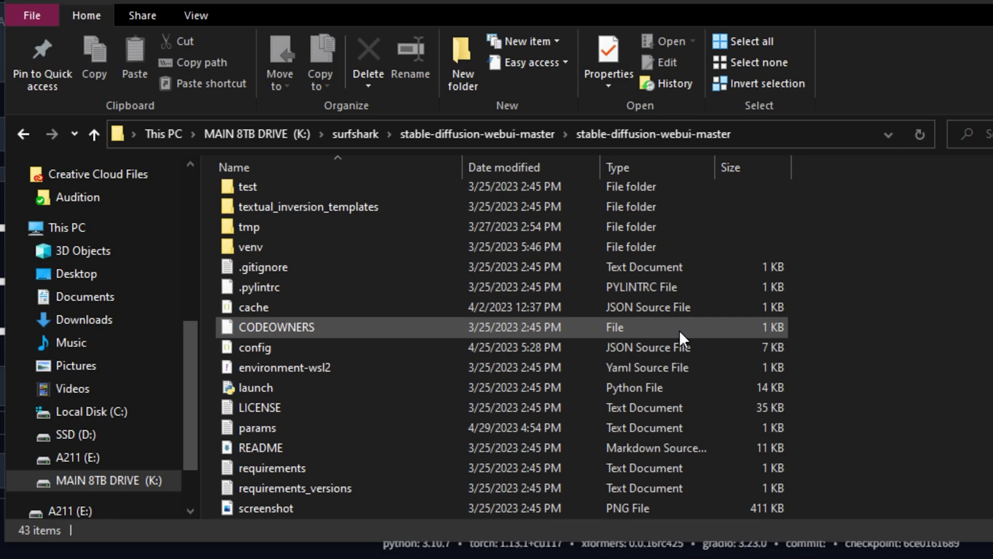
pyautogui.scroll(9, 399, 486)
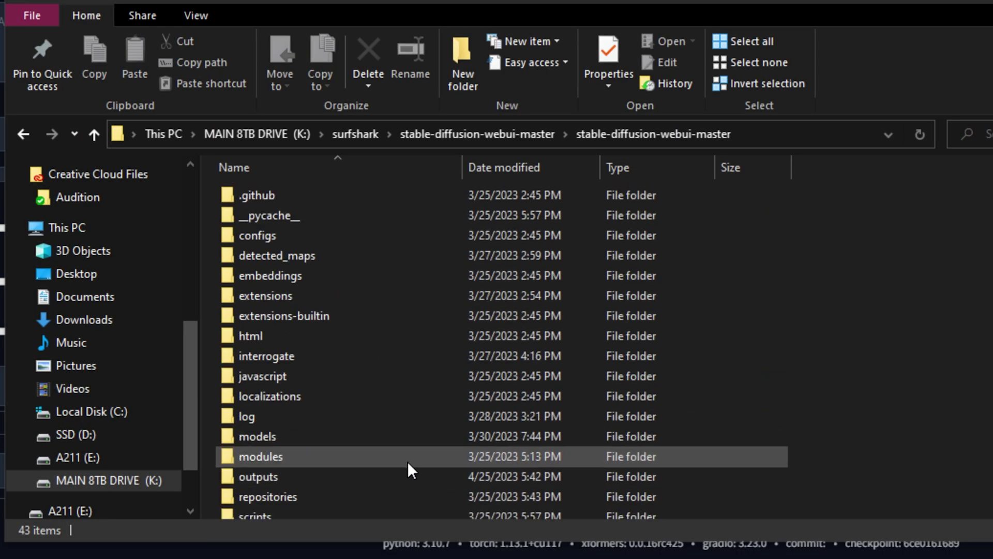
pyautogui.doubleClick(290, 436)
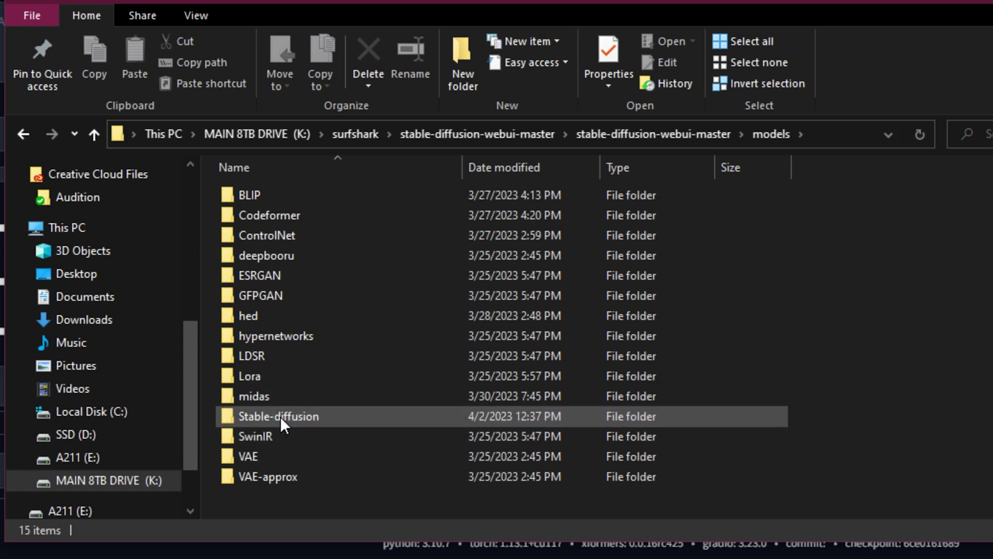
pyautogui.doubleClick(280, 417)
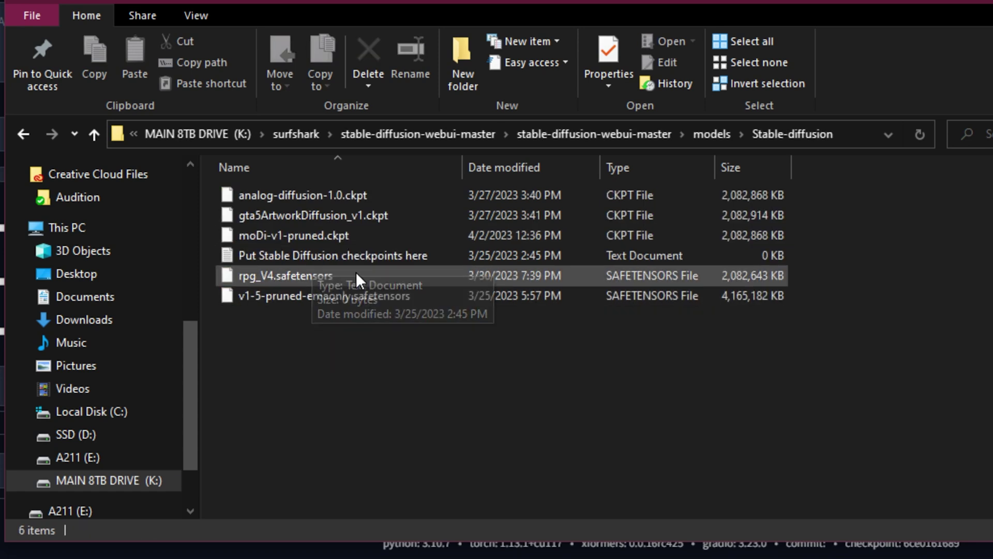
pyautogui.moveTo(770, 227)
pyautogui.mouseDown()
pyautogui.moveTo(506, 358)
pyautogui.moveTo(330, 370)
pyautogui.mouseUp()
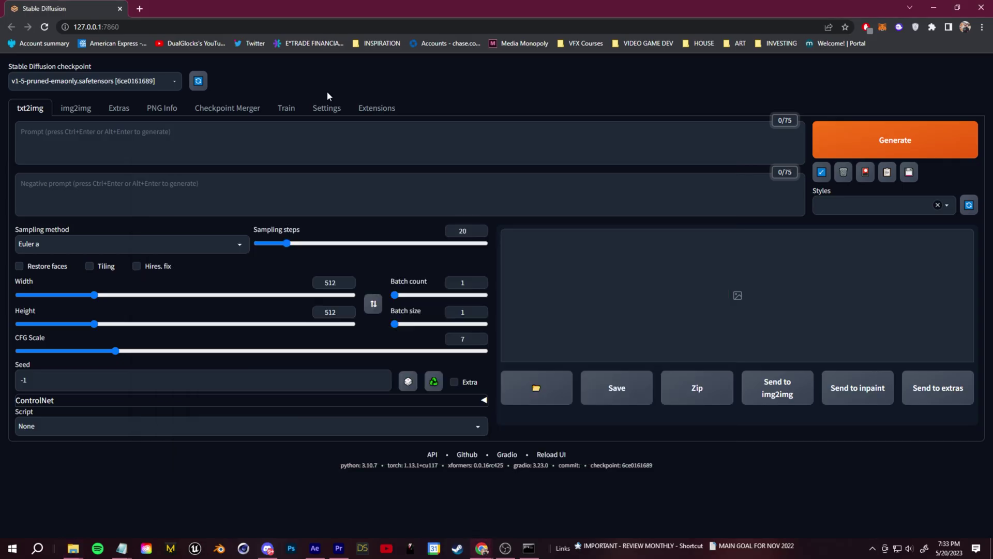
# Refresh the checkpoint list and load sasha.safetensors as the Stable Diffusion checkpoint.
pyautogui.click(125, 82)
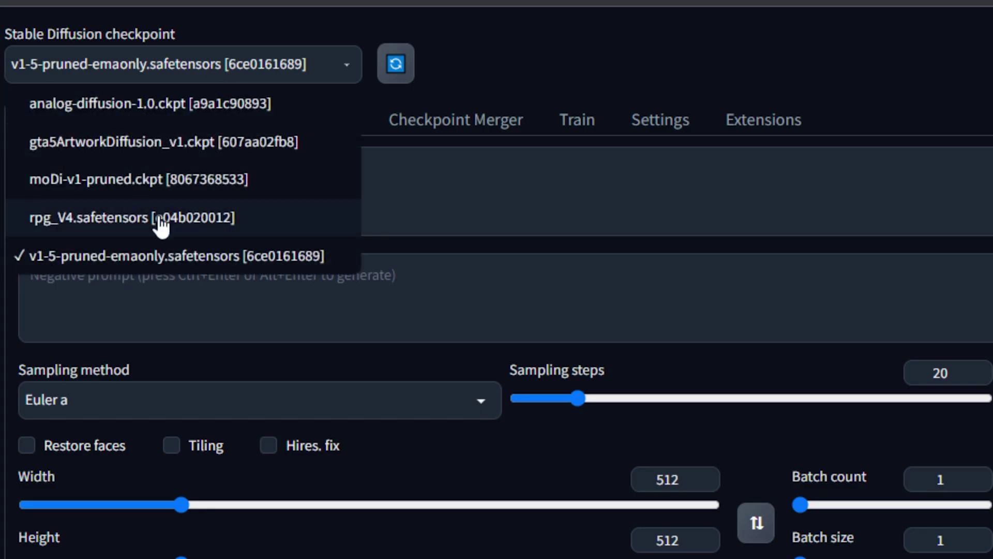
pyautogui.click(385, 77)
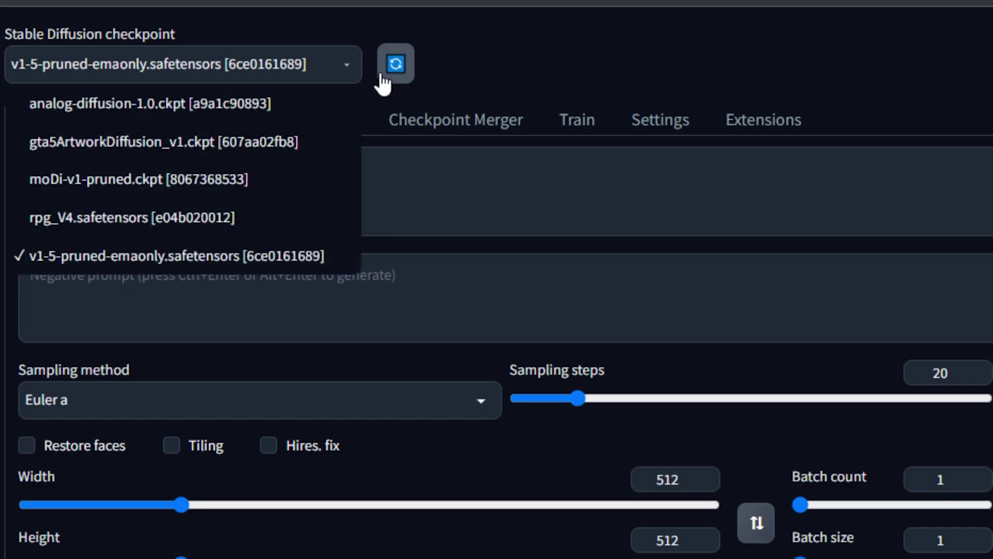
pyautogui.click(322, 63)
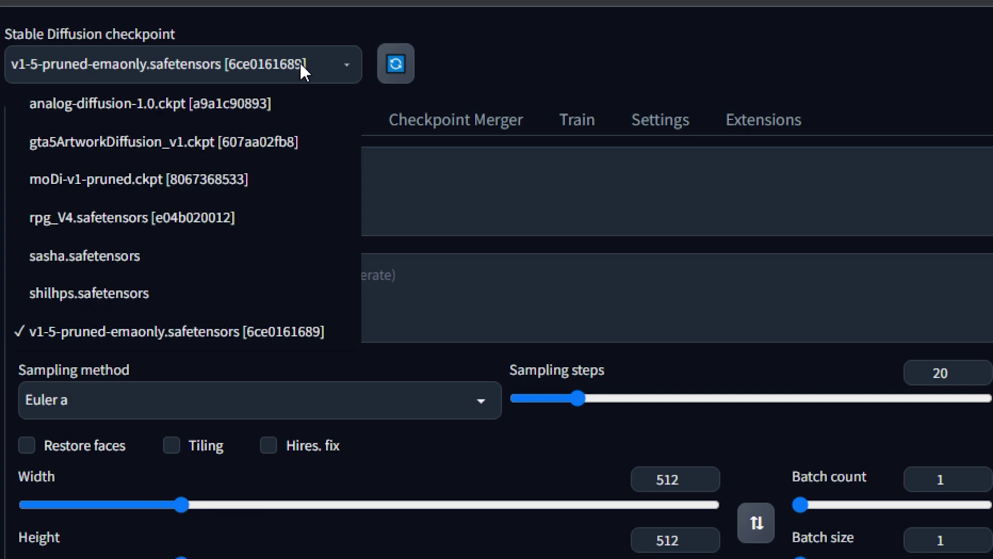
pyautogui.click(200, 260)
# Generate a txt2img test from the prompt "car hand drawn pencil sketch" and check the model's sample images on its Civitai page.
pyautogui.click(147, 112)
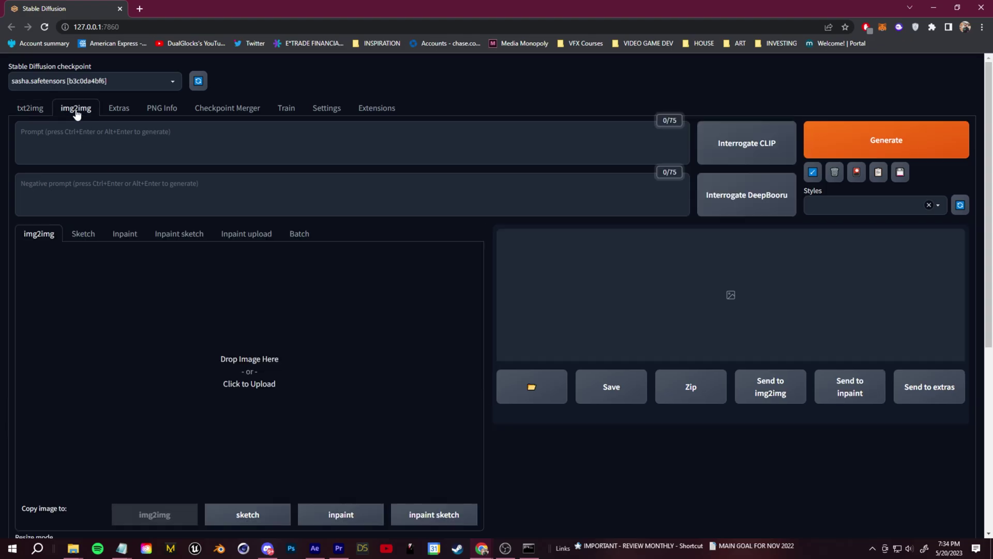
pyautogui.click(49, 119)
pyautogui.write('ch')
pyautogui.hotkey('ctrl', 'Return')
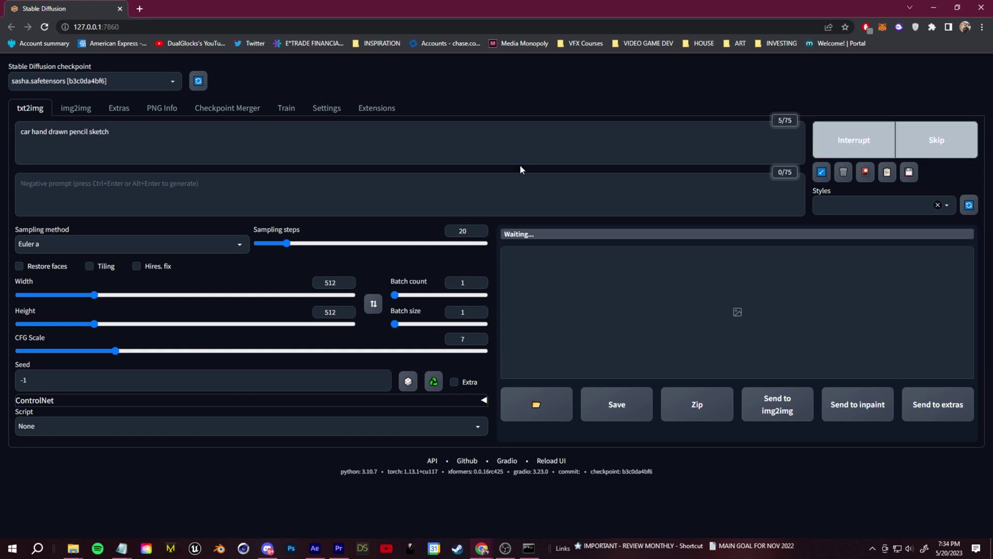
pyautogui.hotkey('alt', 'Tab')
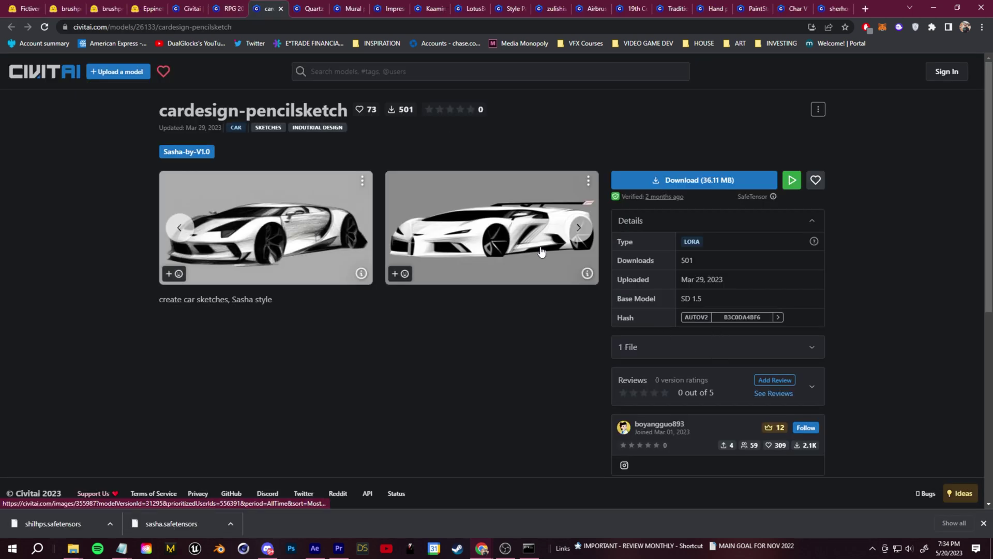
pyautogui.hotkey('alt', 'Tab')
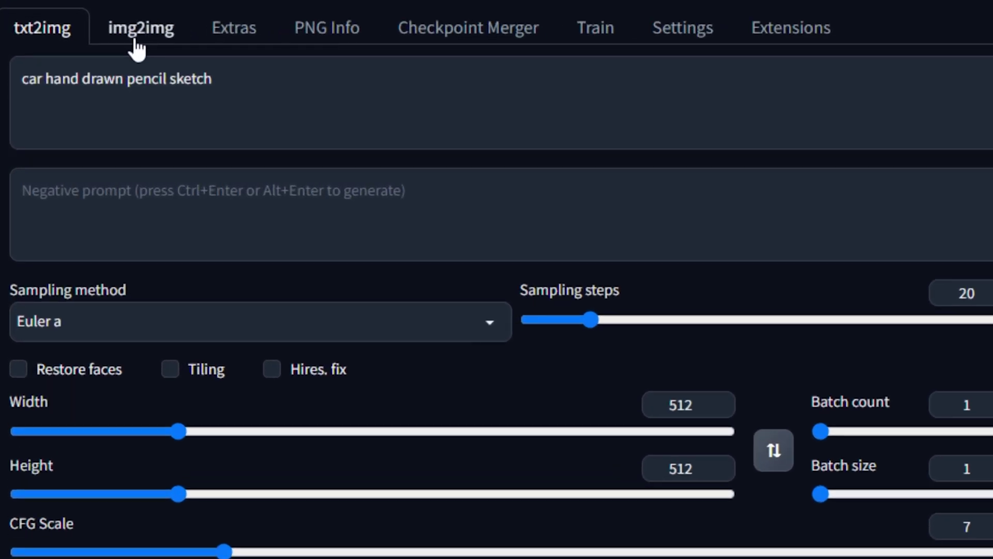
# Load the frame render png sequence_00000 from the PNG SEQUENCE FOOTAGE folder as the img2img source image.
pyautogui.click(75, 111)
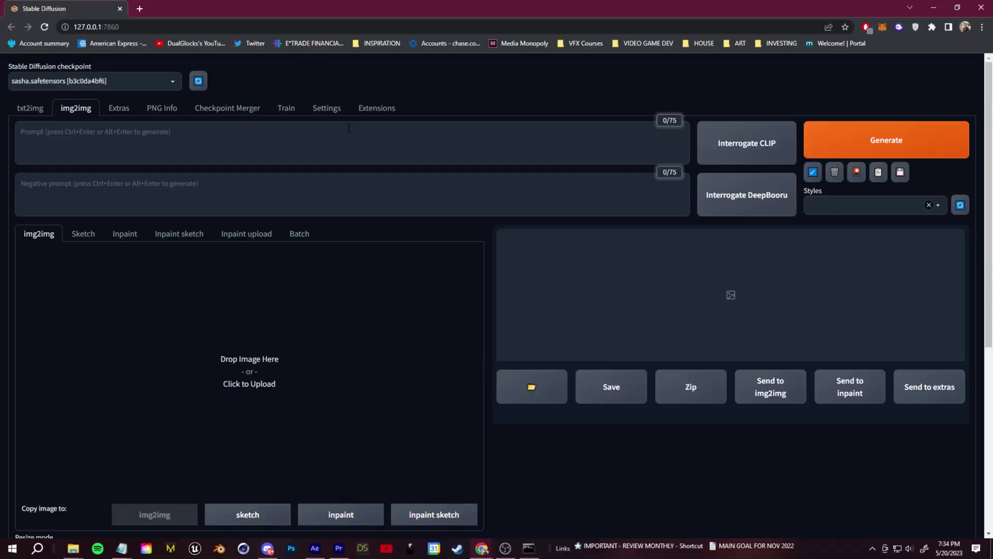
pyautogui.click(267, 342)
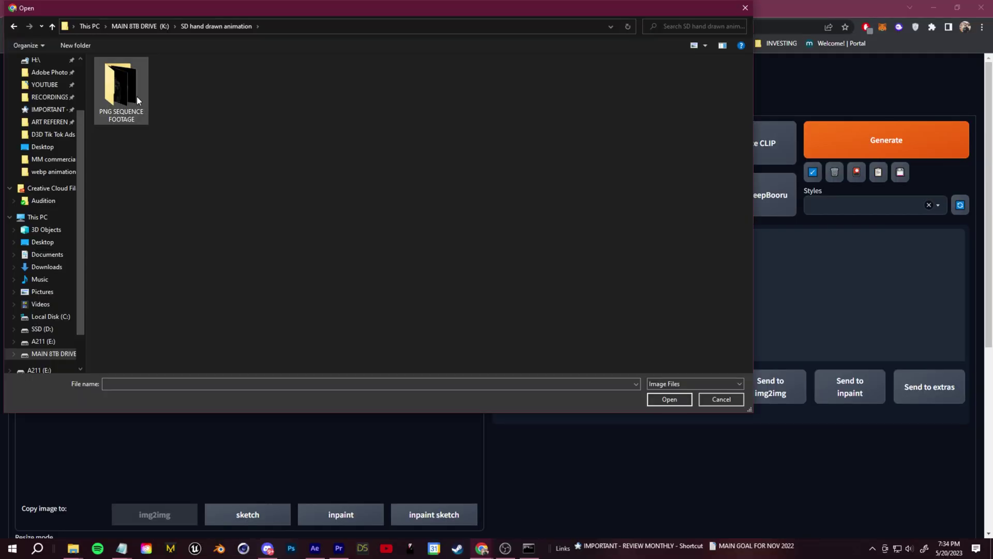
pyautogui.doubleClick(137, 97)
pyautogui.click(113, 104)
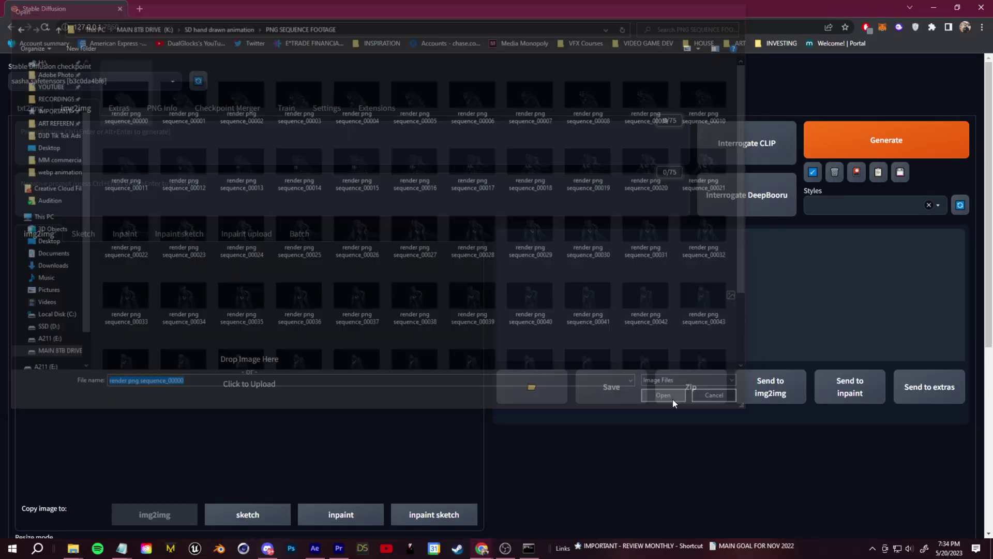
pyautogui.scroll(-1, 261, 400)
pyautogui.scroll(1, 347, 361)
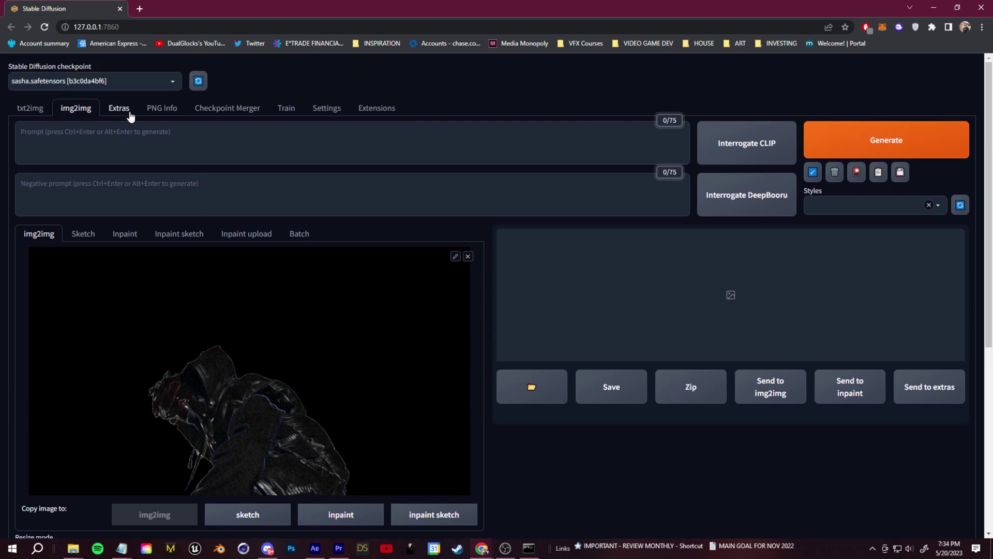
# Generate an img2img result with the prompt "hand drawn line animation brush, sketch, frame by frame, white color" and view it.
pyautogui.click(129, 133)
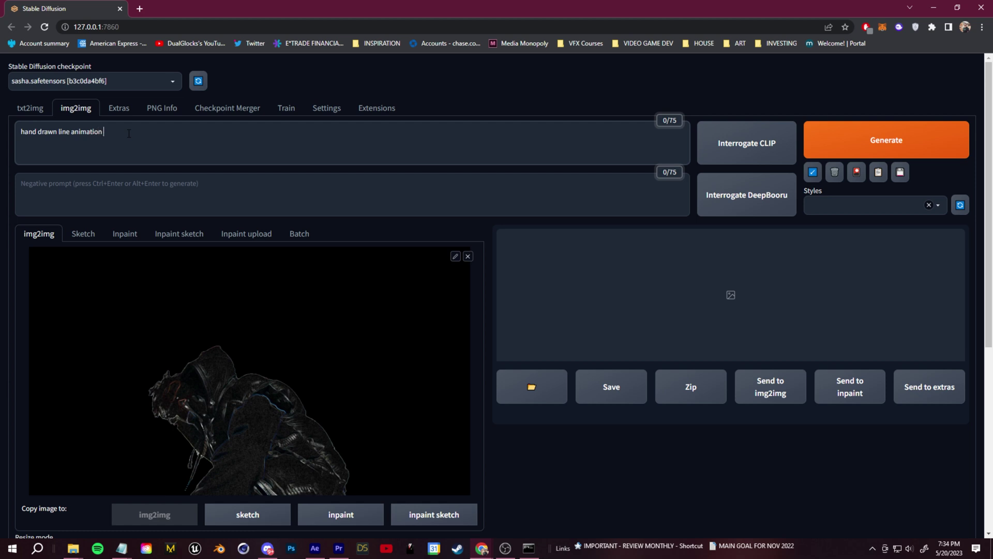
pyautogui.write('hand drawn line animation brush, sketch, frame by frame, white color')
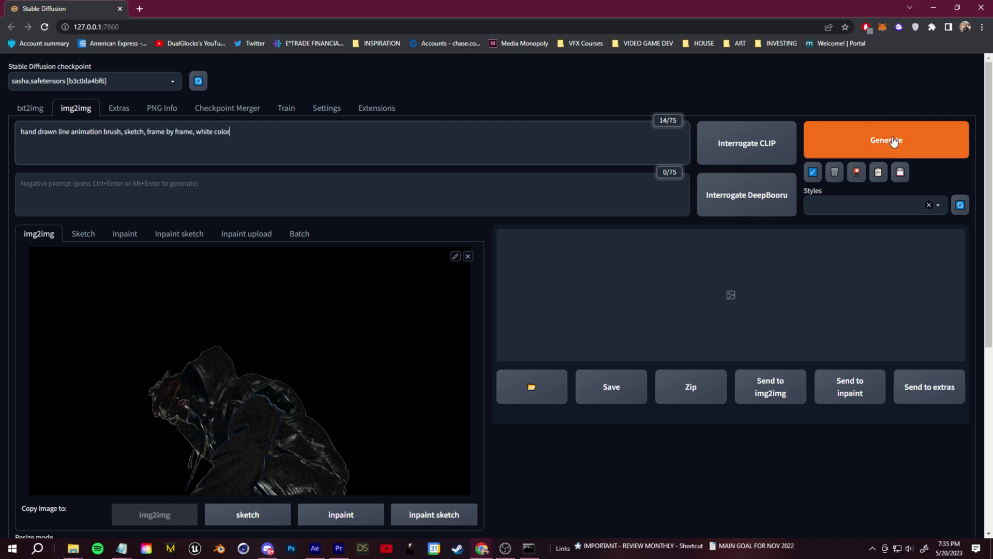
pyautogui.click(894, 141)
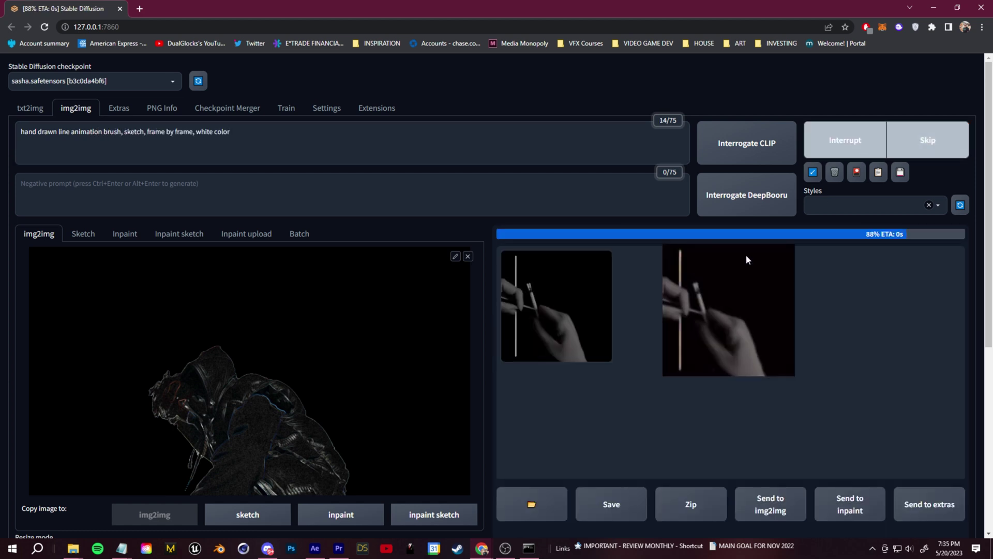
pyautogui.click(610, 289)
# Lower the denoising strength to 0.21 and regenerate the image.
pyautogui.scroll(-5, 216, 451)
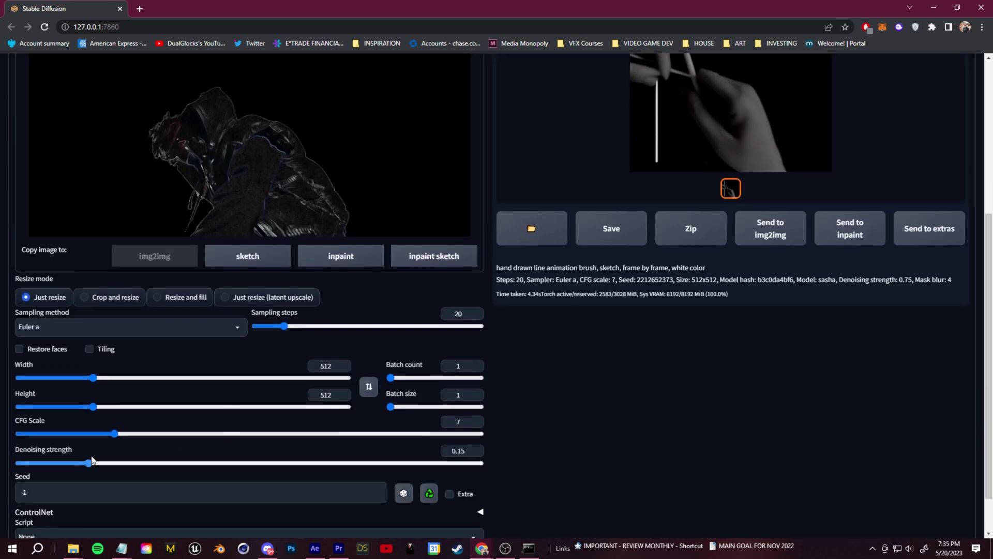
pyautogui.scroll(5, 237, 421)
pyautogui.hotkey('ctrl', 'Return')
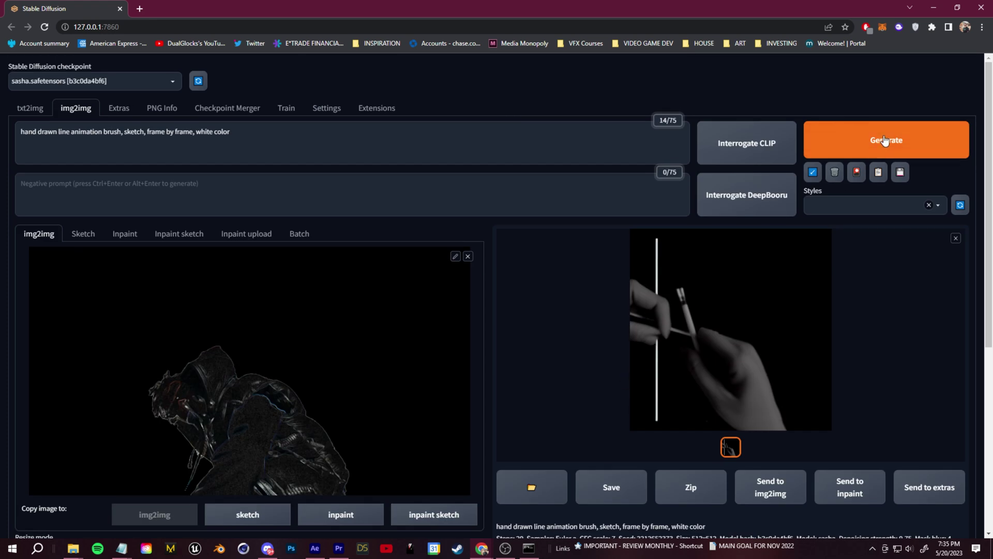
pyautogui.click(721, 387)
pyautogui.click(652, 392)
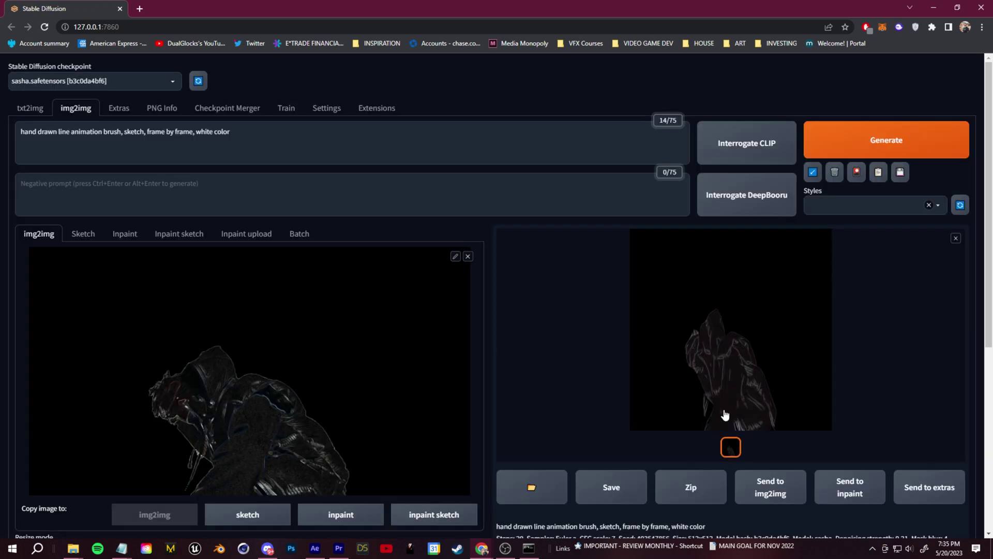
# Set the output width to 812 and the CFG scale to 17, and regenerate the sketch.
pyautogui.scroll(-3, 426, 370)
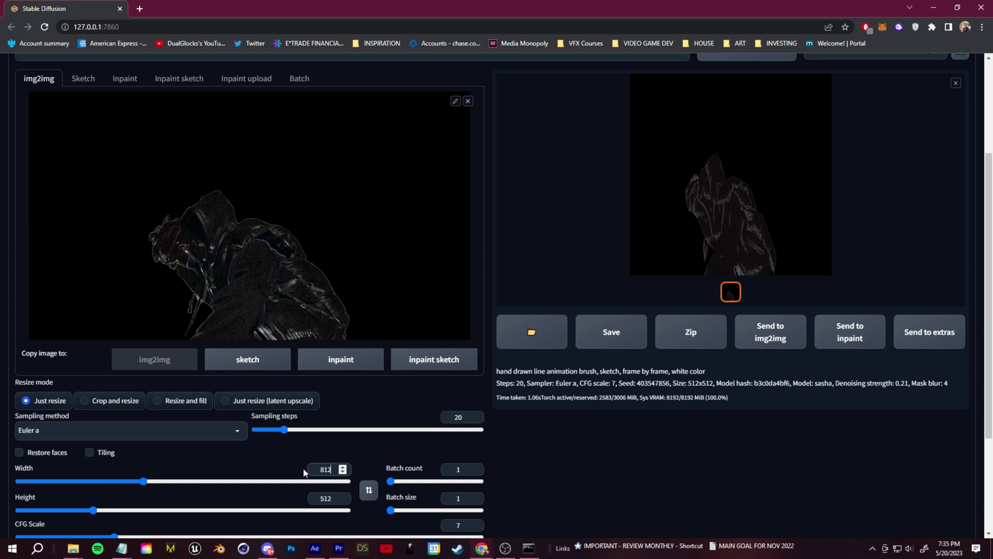
pyautogui.scroll(3, 281, 462)
pyautogui.click(878, 135)
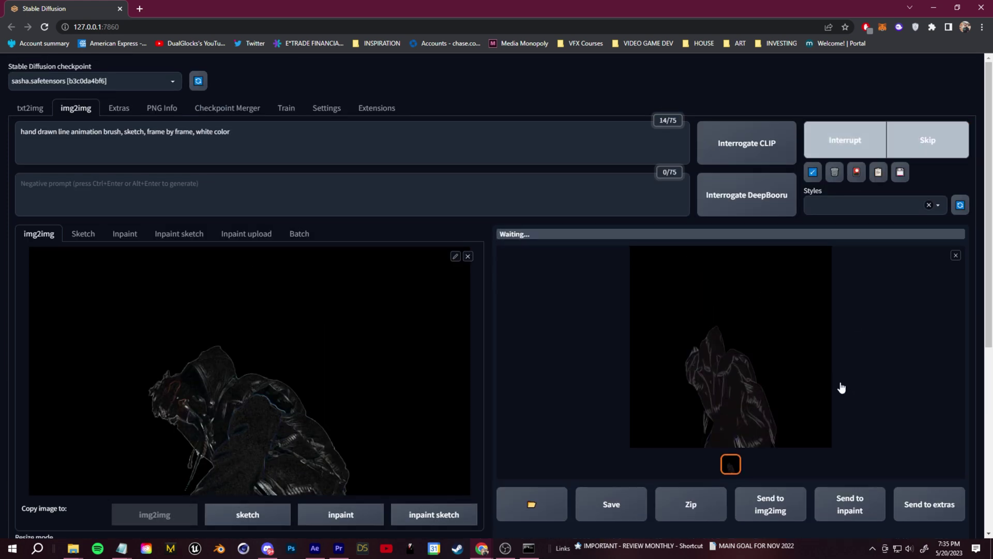
pyautogui.click(811, 355)
pyautogui.click(948, 382)
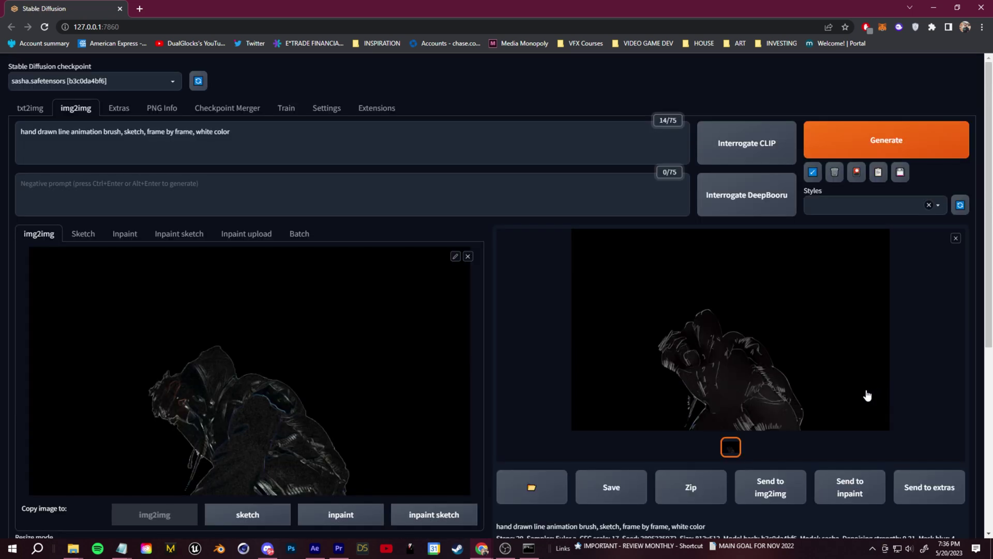
# Add "white lines on black background" to the prompt and enter "grain, texture, noise, color" as the negative prompt, regenerating the image.
pyautogui.write('round')
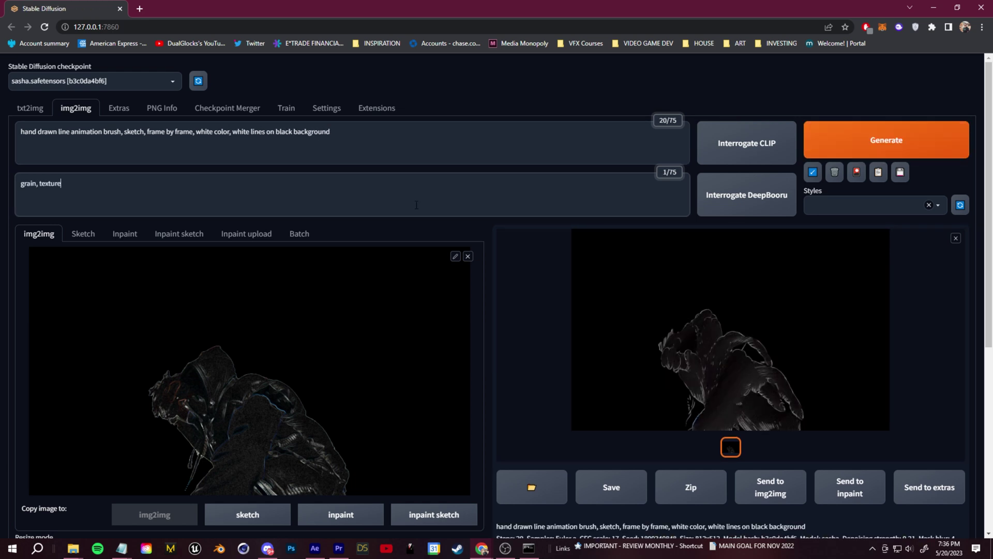
pyautogui.write(', noise')
pyautogui.hotkey('ctrl', 'Return')
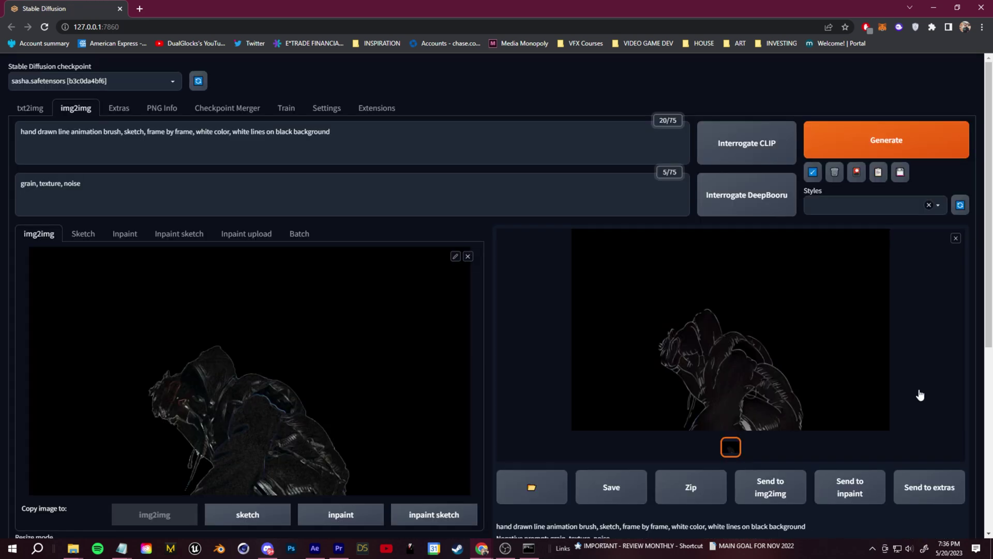
pyautogui.write(', color')
pyautogui.hotkey('ctrl', 'Return')
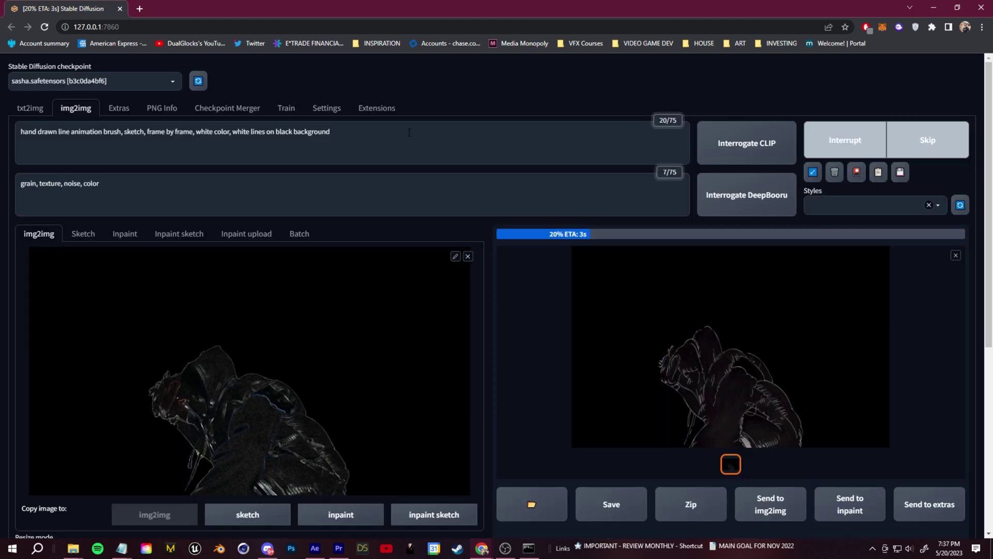
# Extend the prompt with "thicker lines, stylized patterns" and regenerate the image.
pyautogui.write(', thicker lines')
pyautogui.hotkey('ctrl', 'Return')
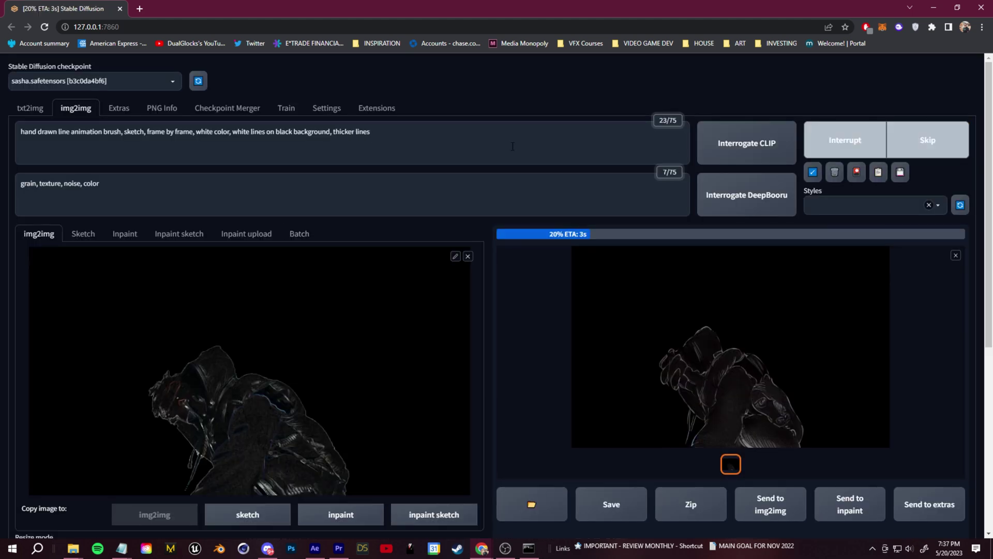
pyautogui.write(', stylized patterns')
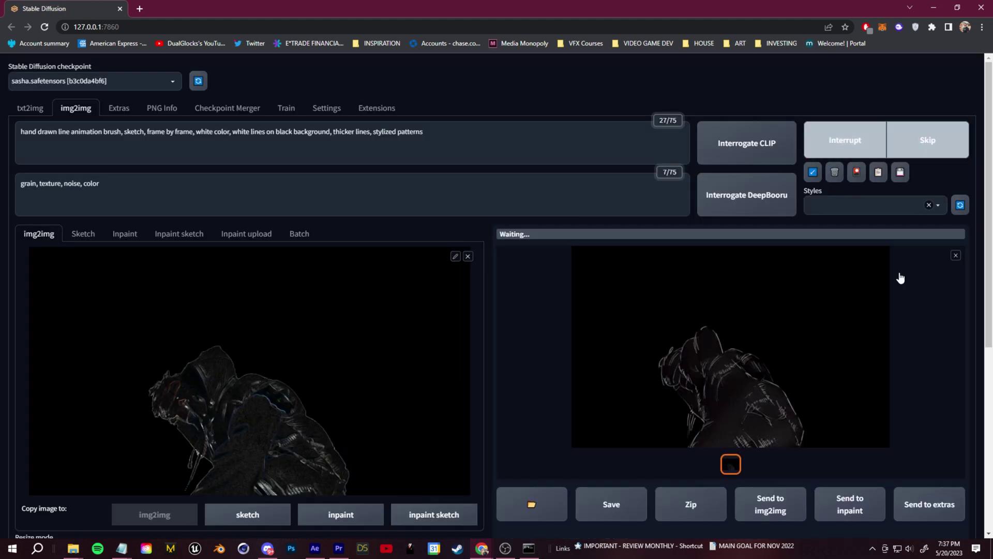
# Enable ControlNet on Control Model - 0 with the hed preprocessor and the control_sd15_hed model.
pyautogui.scroll(-6, 526, 455)
pyautogui.scroll(-3, 526, 456)
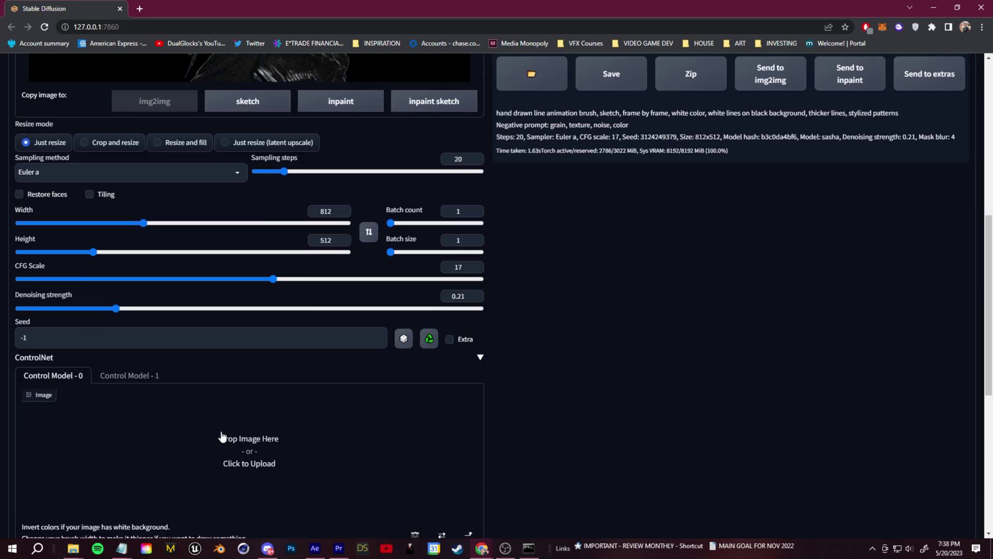
pyautogui.scroll(-2, 256, 394)
pyautogui.click(26, 408)
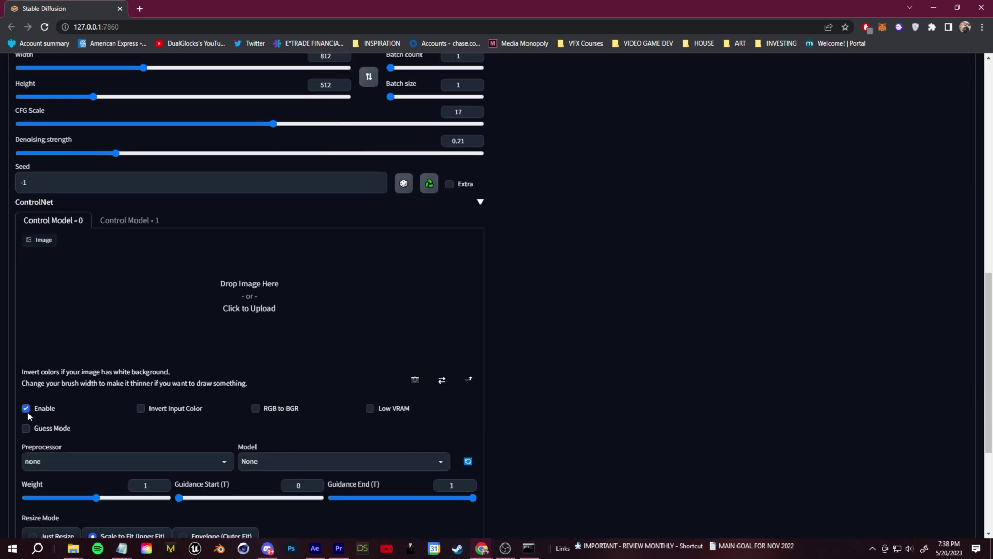
pyautogui.scroll(-1, 212, 412)
pyautogui.click(212, 410)
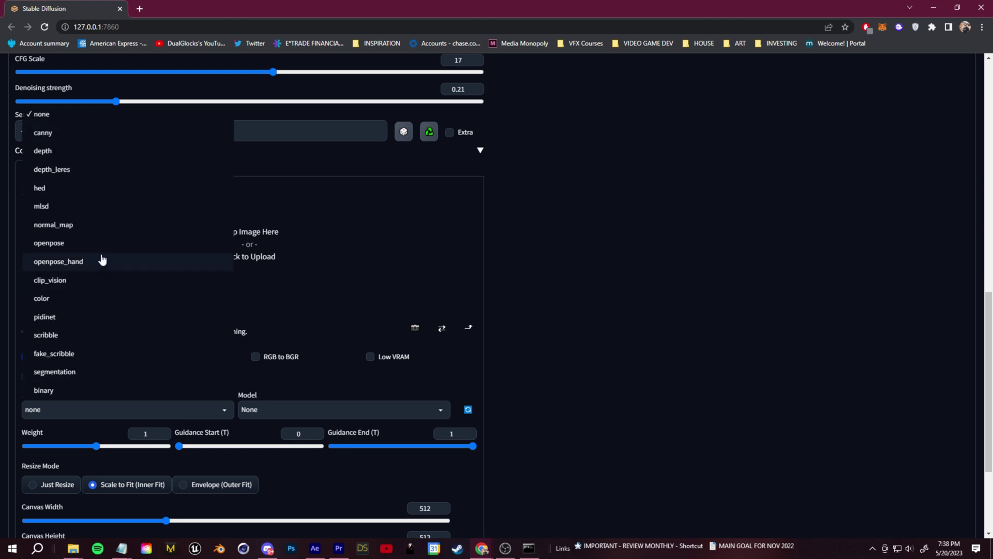
pyautogui.click(73, 188)
pyautogui.click(280, 408)
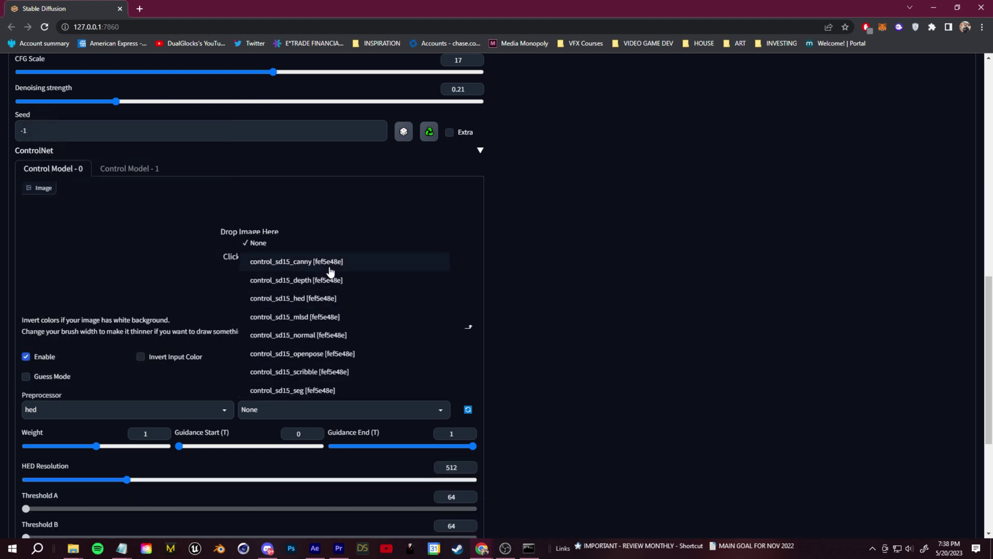
pyautogui.click(326, 300)
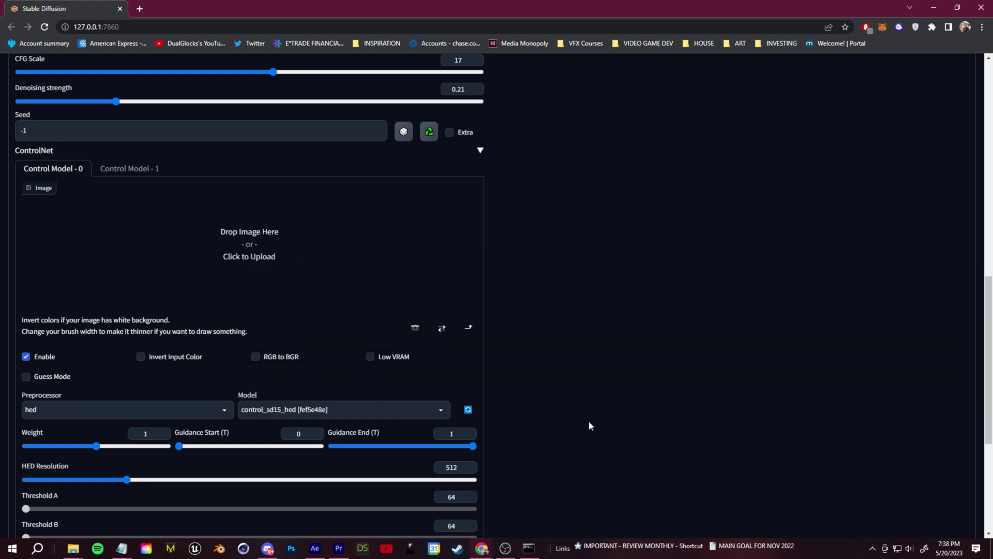
# Generate the frame with ControlNet enabled and inspect the resulting HED edge map.
pyautogui.scroll(10, 585, 426)
pyautogui.click(886, 89)
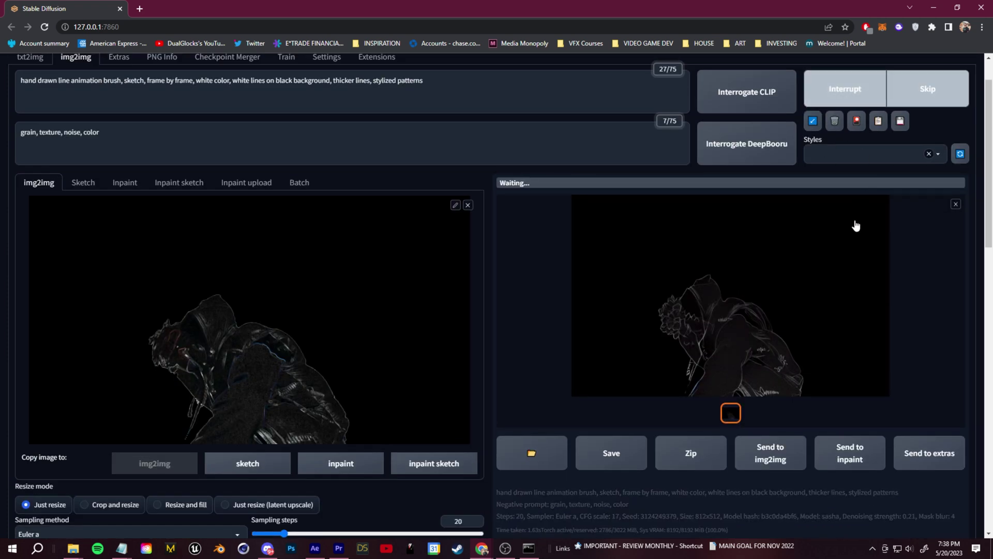
pyautogui.click(742, 396)
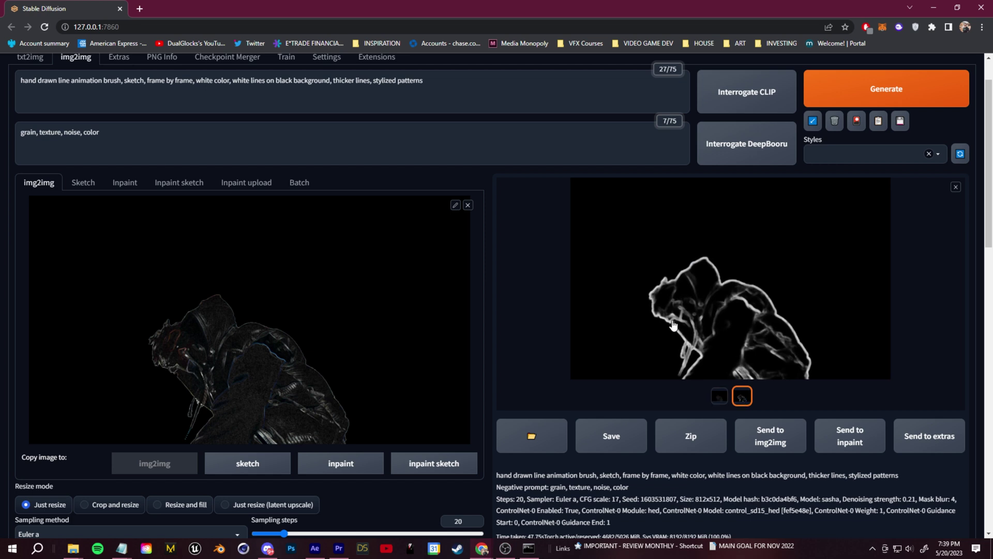
pyautogui.click(708, 327)
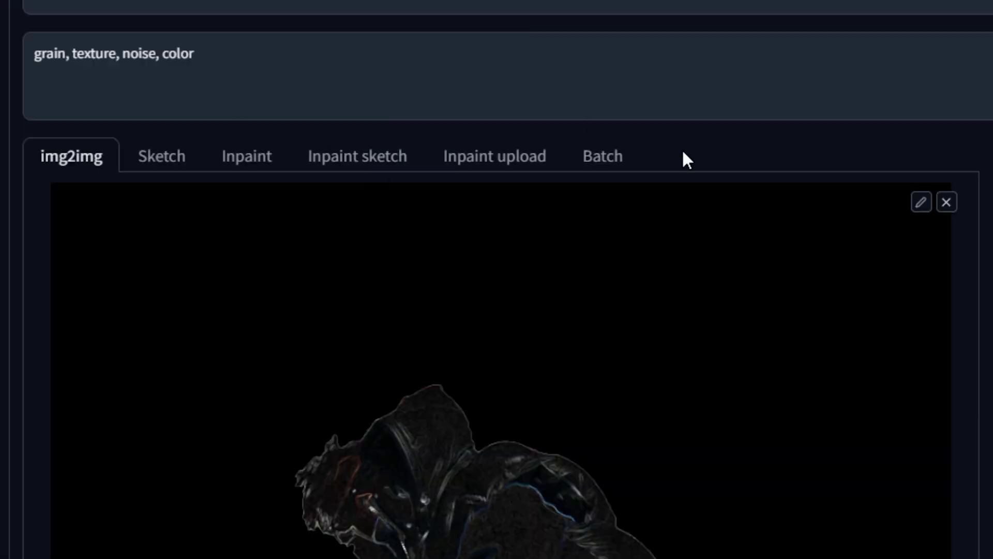
# Set the img2img batch input directory to K:\SD hand drawn animation\PNG SEQUENCE FOOTAGE.
pyautogui.click(614, 164)
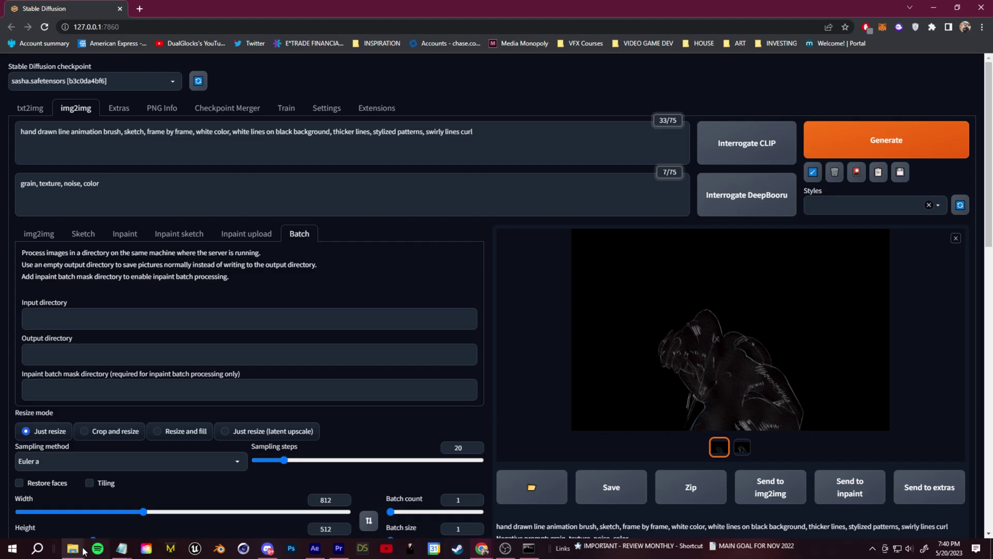
pyautogui.click(82, 551)
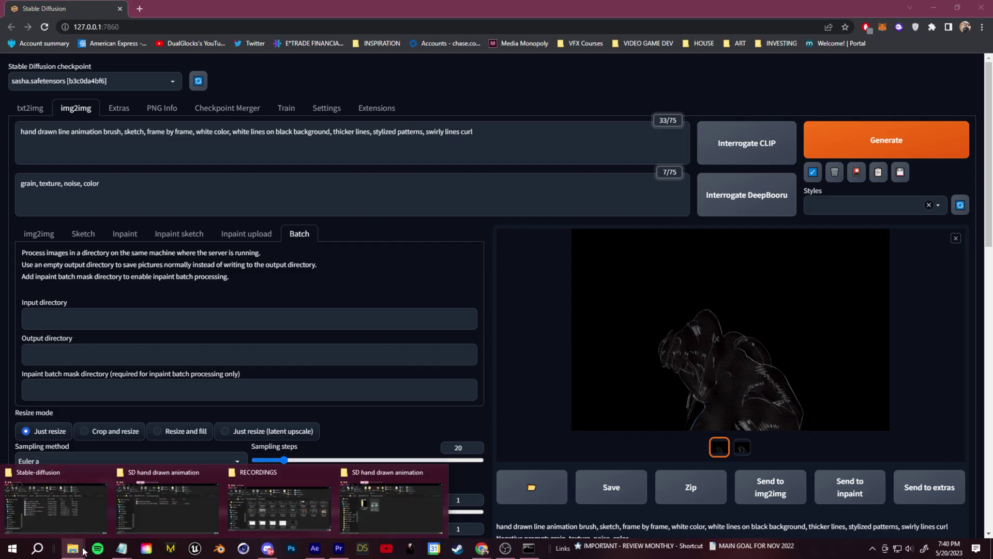
pyautogui.click(391, 507)
pyautogui.click(590, 269)
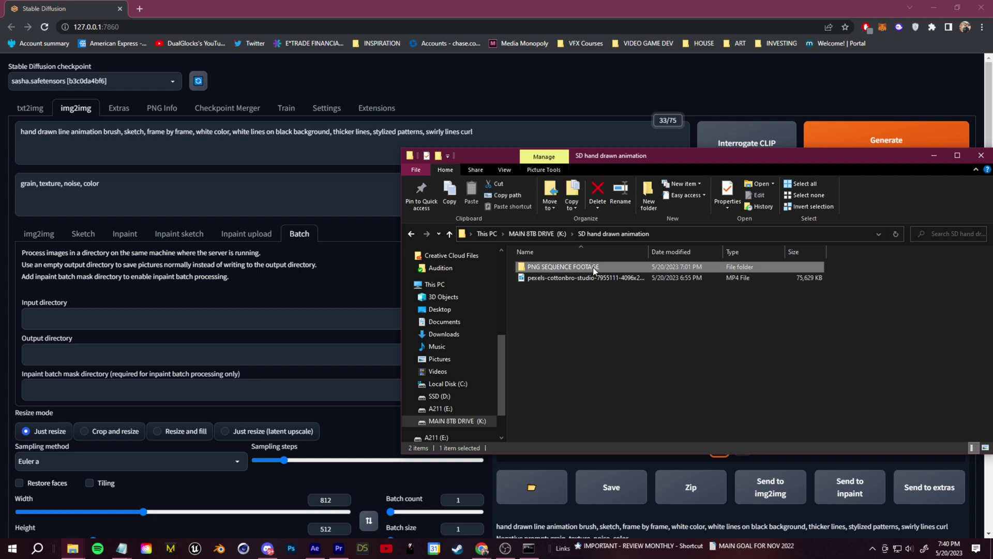
pyautogui.doubleClick(623, 265)
pyautogui.click(775, 236)
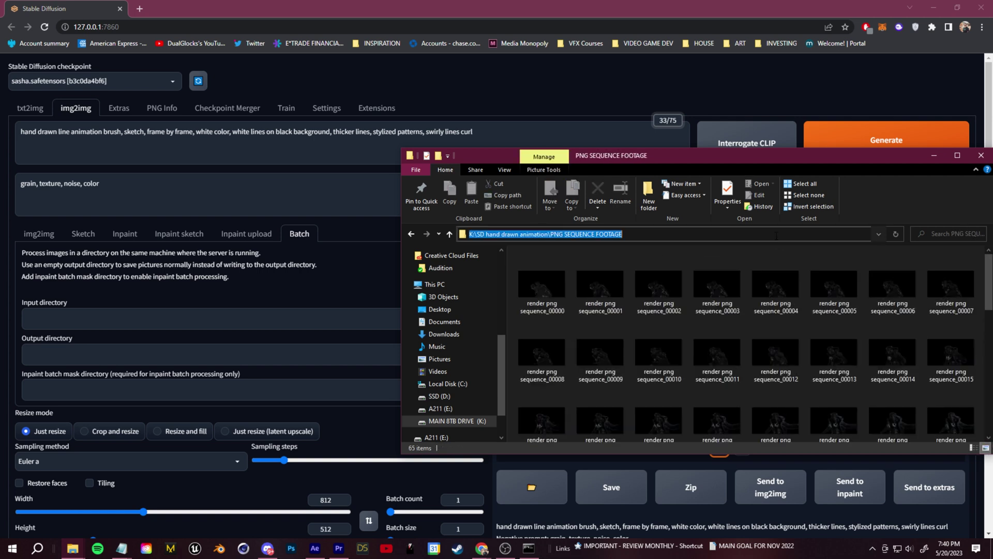
pyautogui.click(934, 156)
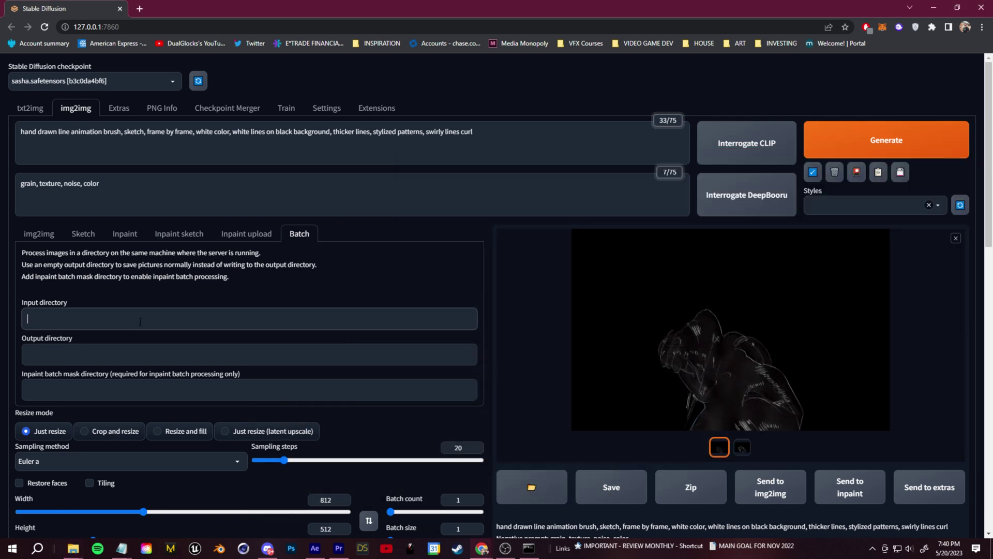
# Create a folder named OUTPUT FOOTAGE LINES inside the SD hand drawn animation folder.
pyautogui.click(73, 548)
pyautogui.click(173, 502)
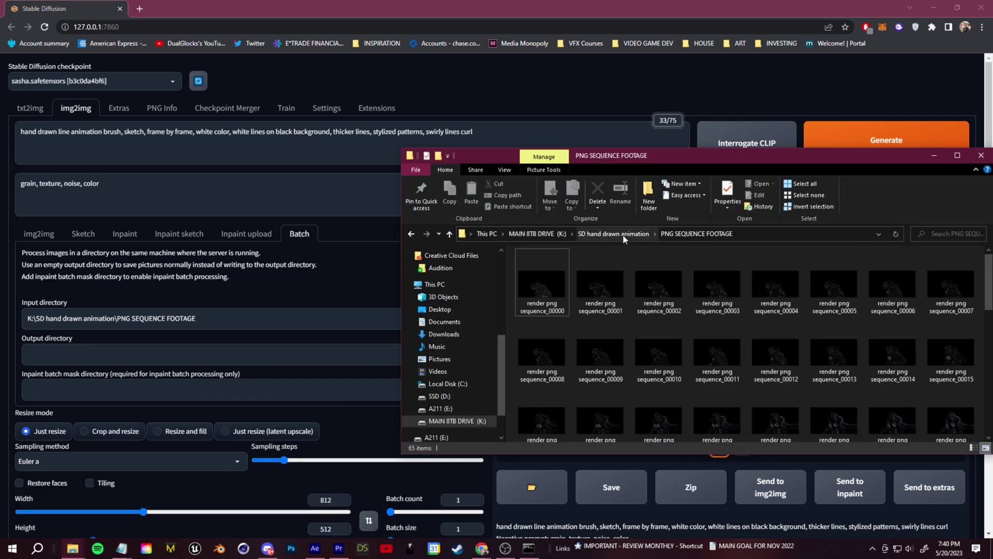
pyautogui.click(614, 235)
pyautogui.rightClick(520, 328)
pyautogui.moveTo(544, 487)
pyautogui.click(675, 390)
pyautogui.write('OUTPUT FOOTAGE LINES')
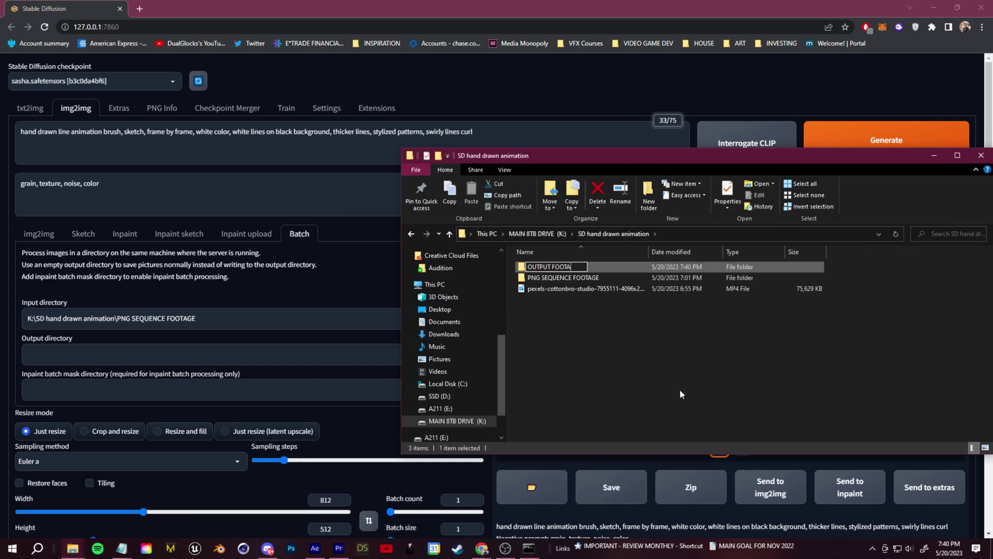
pyautogui.press('Return')
# Set the batch output directory to K:\SD hand drawn animation\OUTPUT FOOTAGE LINES.
pyautogui.press('Return')
pyautogui.click(765, 232)
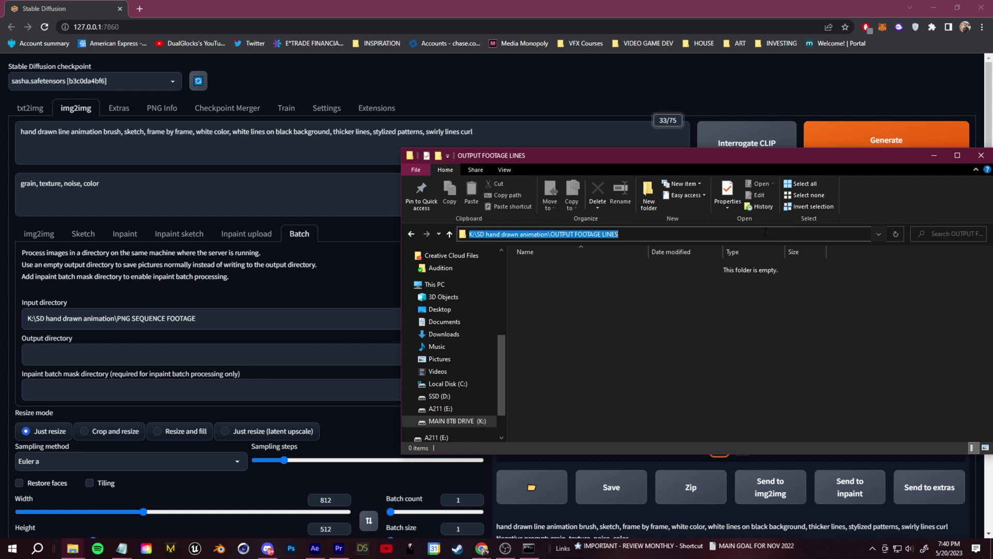
pyautogui.hotkey('ctrl', 'c')
pyautogui.click(70, 362)
pyautogui.hotkey('ctrl', 'v')
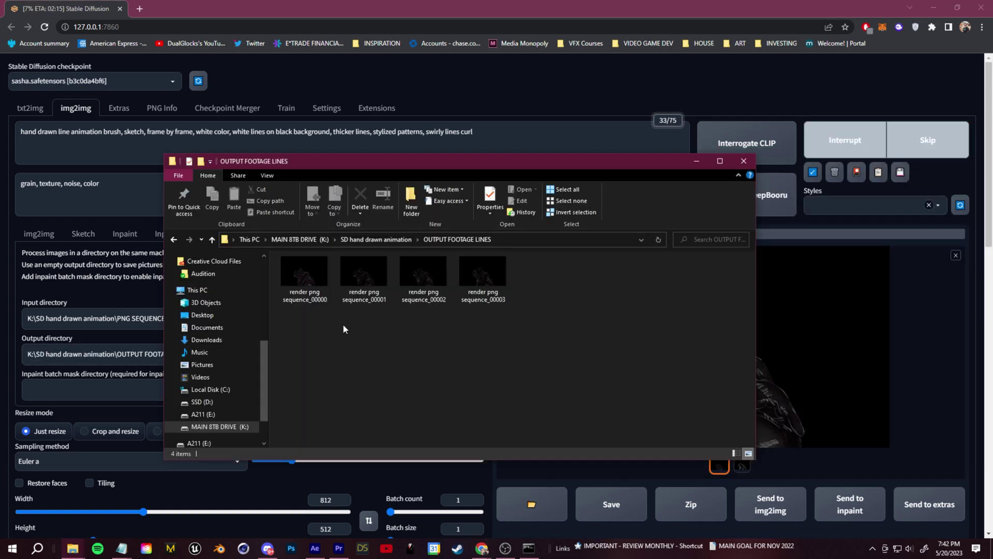
# Open the generated frames in OUTPUT FOOTAGE LINES and browse through them, inspecting the line work of one frame up close.
pyautogui.doubleClick(318, 290)
pyautogui.click(295, 336)
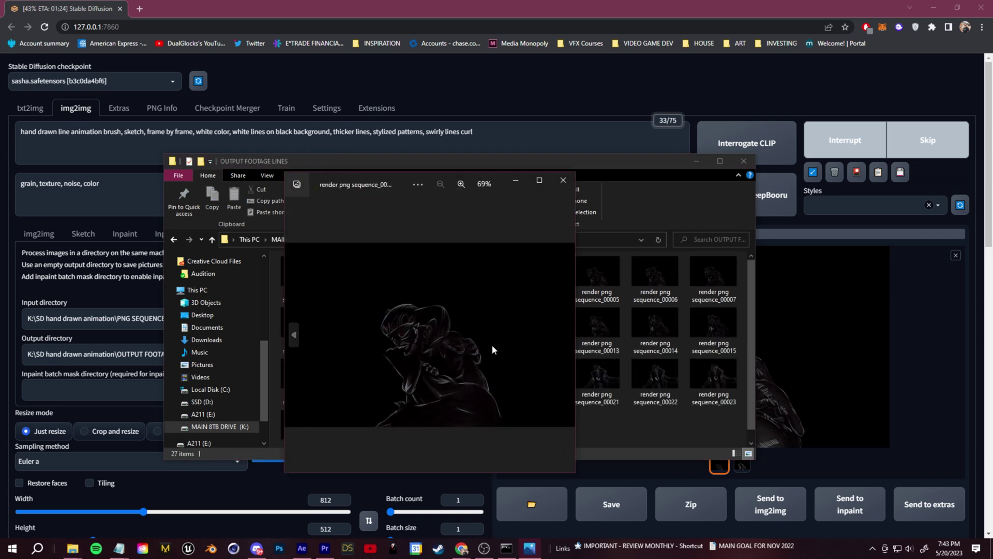
pyautogui.click(566, 337)
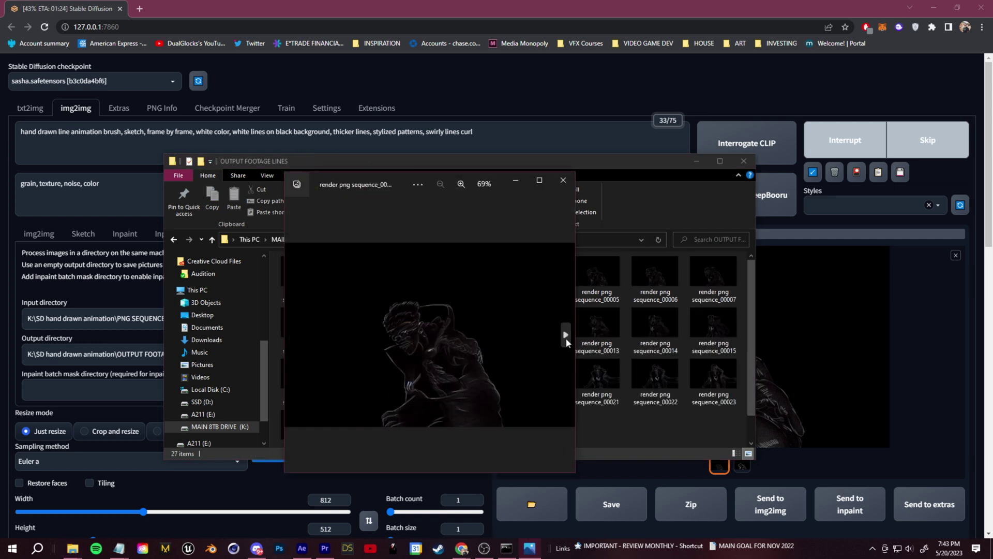
pyautogui.click(565, 337)
pyautogui.click(566, 338)
pyautogui.doubleClick(396, 346)
pyautogui.moveTo(445, 368); pyautogui.dragTo(386, 301)
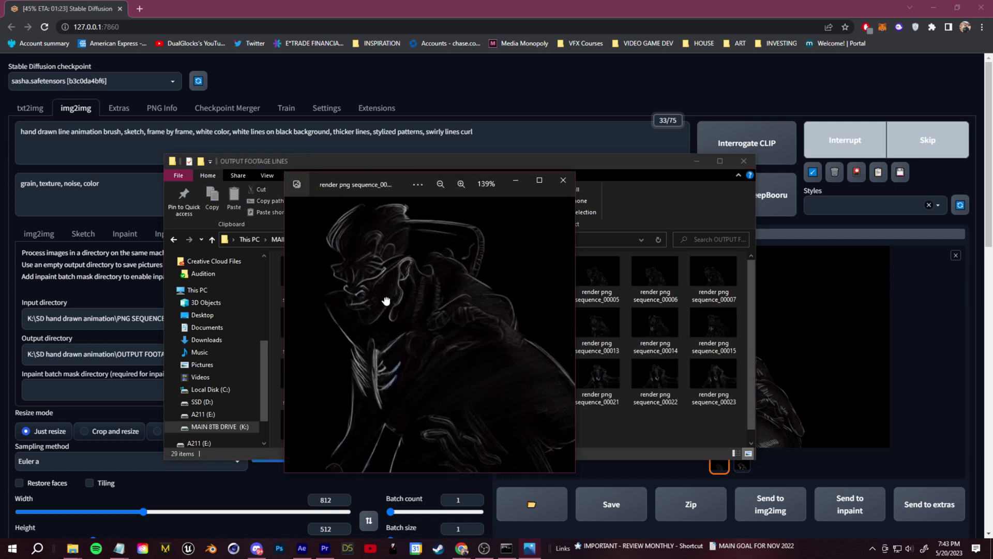
pyautogui.doubleClick(438, 339)
pyautogui.click(567, 336)
pyautogui.click(567, 336)
pyautogui.click(563, 180)
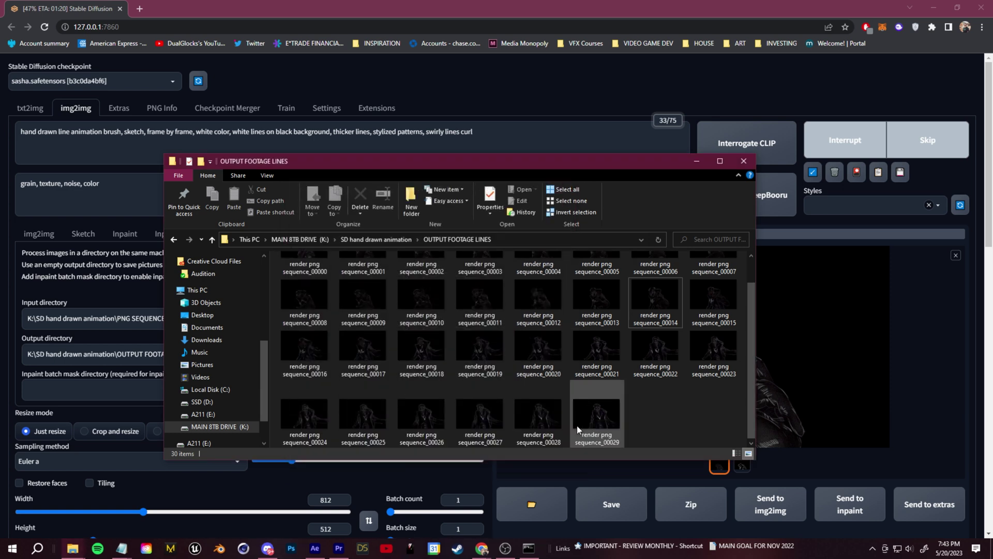
# Open the generated frame render png sequence_00029 and review the frames preceding it.
pyautogui.doubleClick(598, 412)
pyautogui.click(296, 342)
pyautogui.click(296, 341)
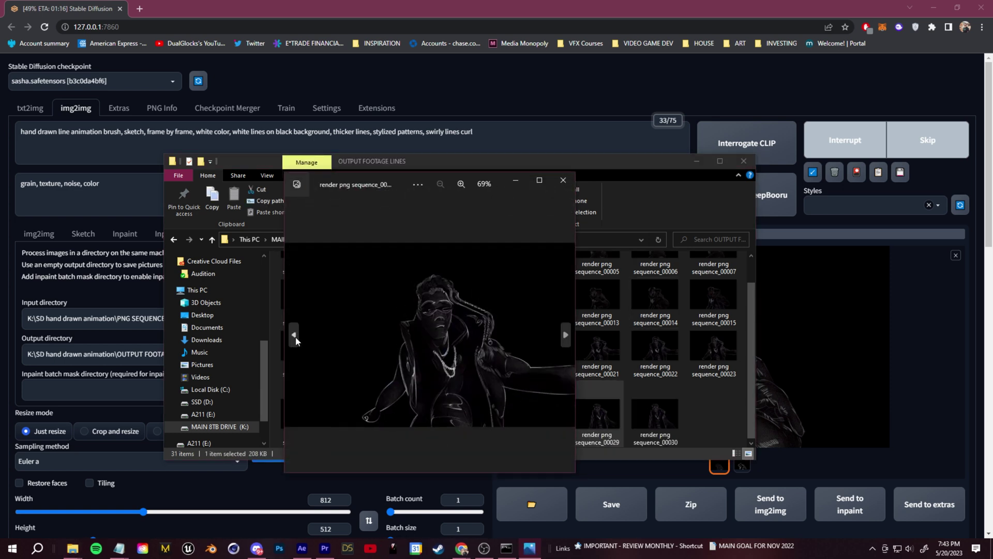
pyautogui.click(296, 340)
pyautogui.click(295, 339)
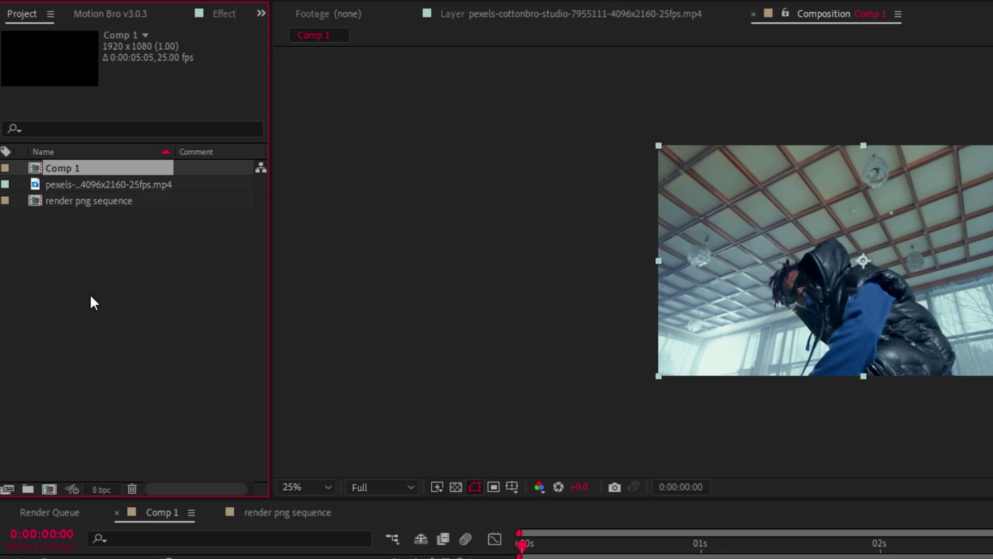
# In After Effects, import the OUTPUT FOOTAGE LINES frames as a PNG sequence with a composition created from them.
pyautogui.rightClick(92, 303)
pyautogui.moveTo(161, 378)
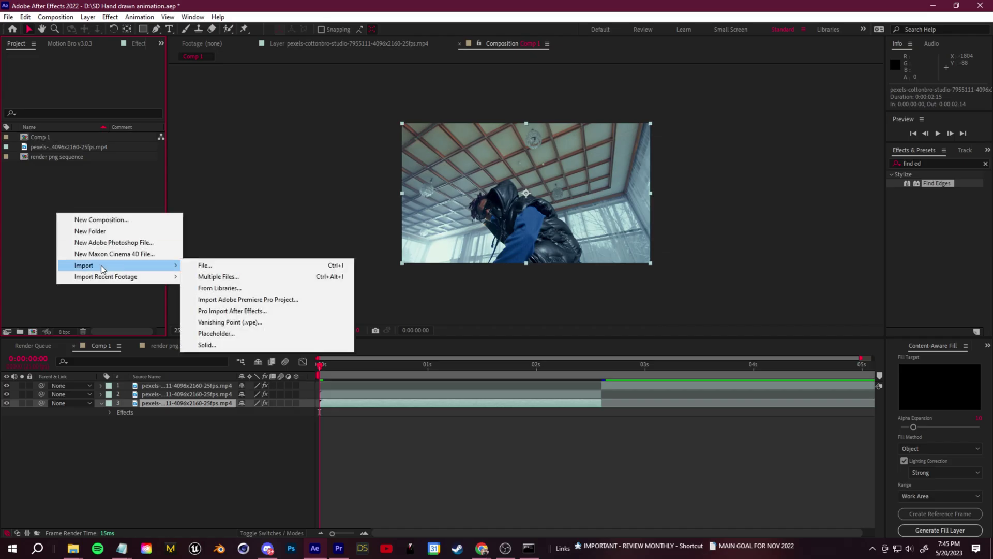
pyautogui.click(378, 398)
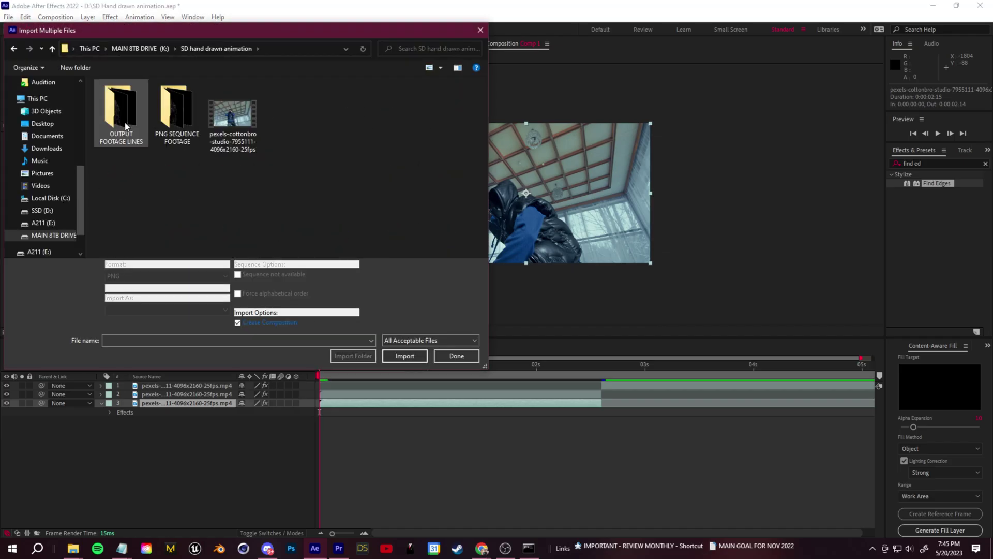
pyautogui.doubleClick(129, 129)
pyautogui.click(143, 139)
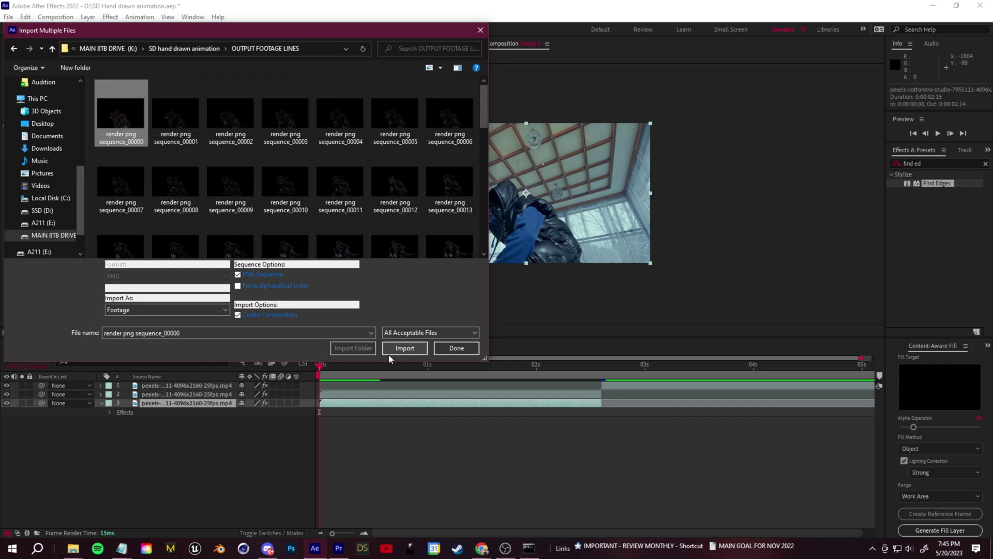
pyautogui.click(402, 349)
pyautogui.click(457, 349)
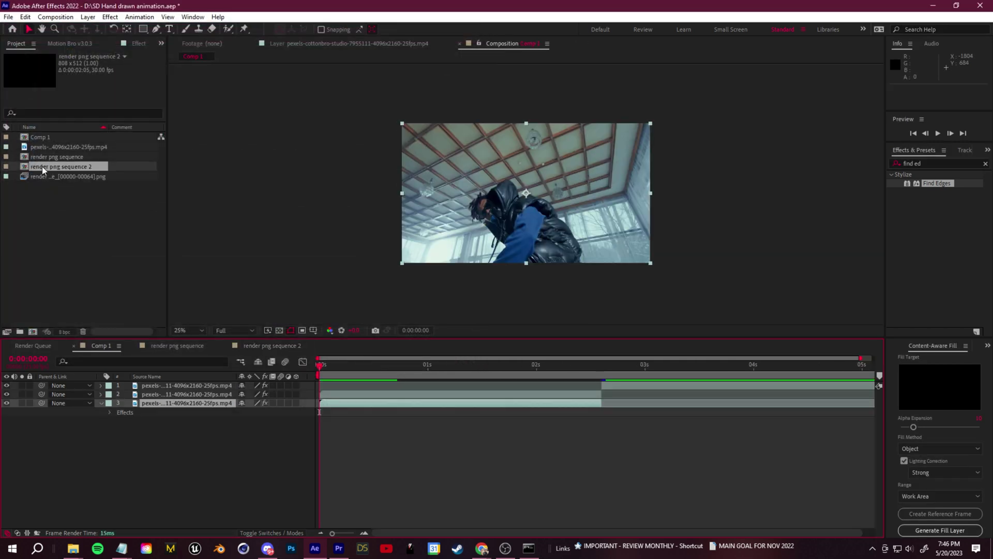
# Add render png sequence 2 to Comp 1 below the top layer and fit it to the composition.
pyautogui.moveTo(178, 402); pyautogui.dragTo(175, 391)
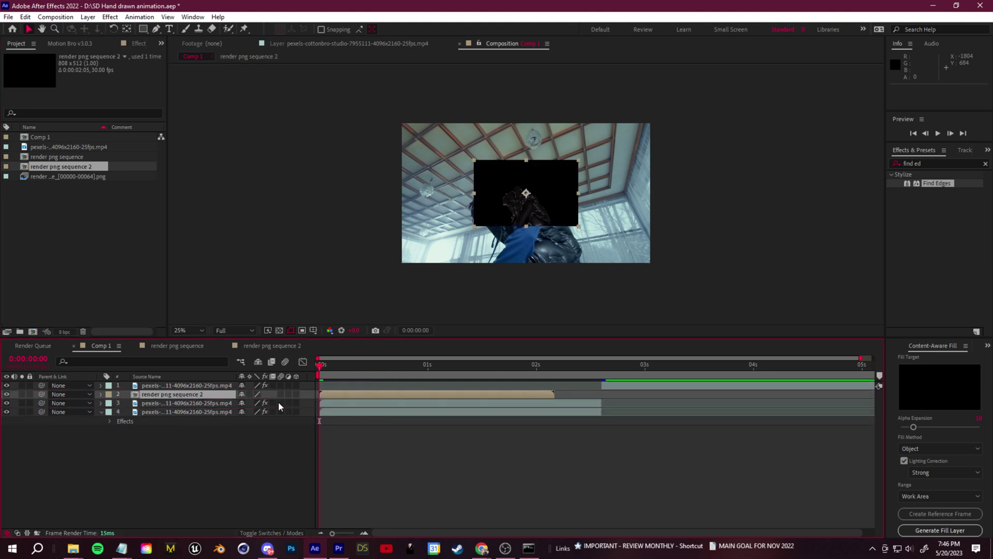
pyautogui.rightClick(206, 395)
pyautogui.moveTo(271, 135)
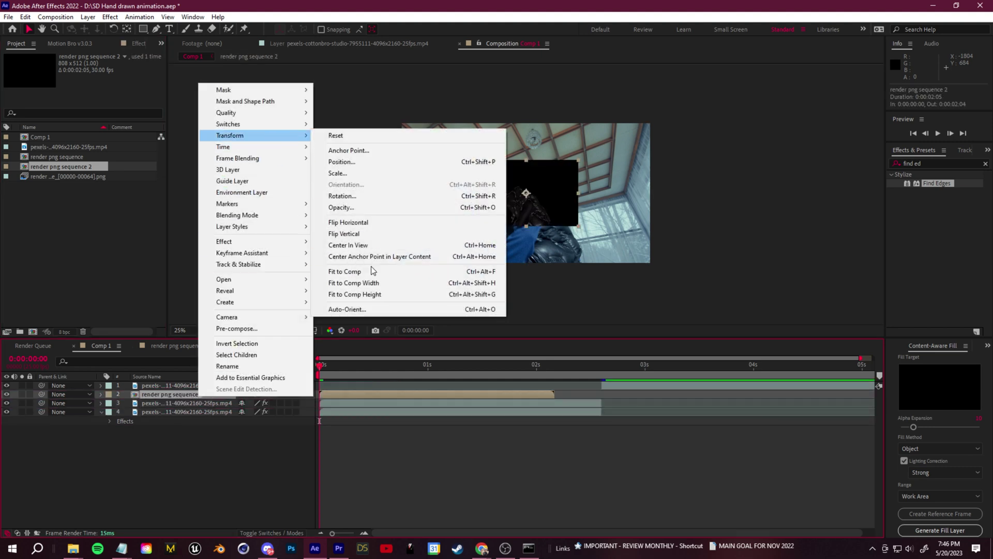
pyautogui.click(372, 268)
# Toggle the render png sequence 2 layer's visibility to compare it with the footage, and show the blending mode column.
pyautogui.click(6, 394)
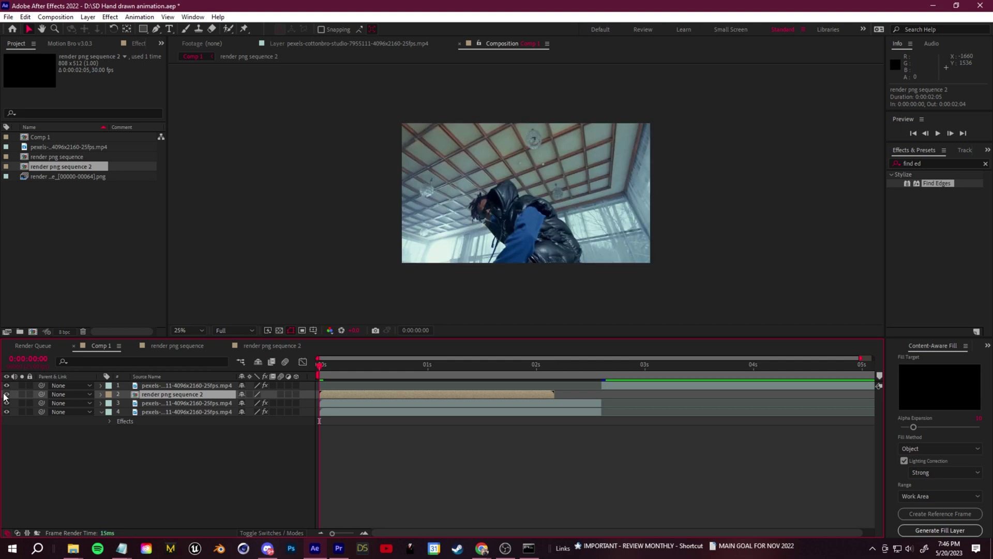
pyautogui.click(6, 394)
pyautogui.click(6, 394)
pyautogui.click(6, 394)
pyautogui.click(6, 394)
pyautogui.click(6, 394)
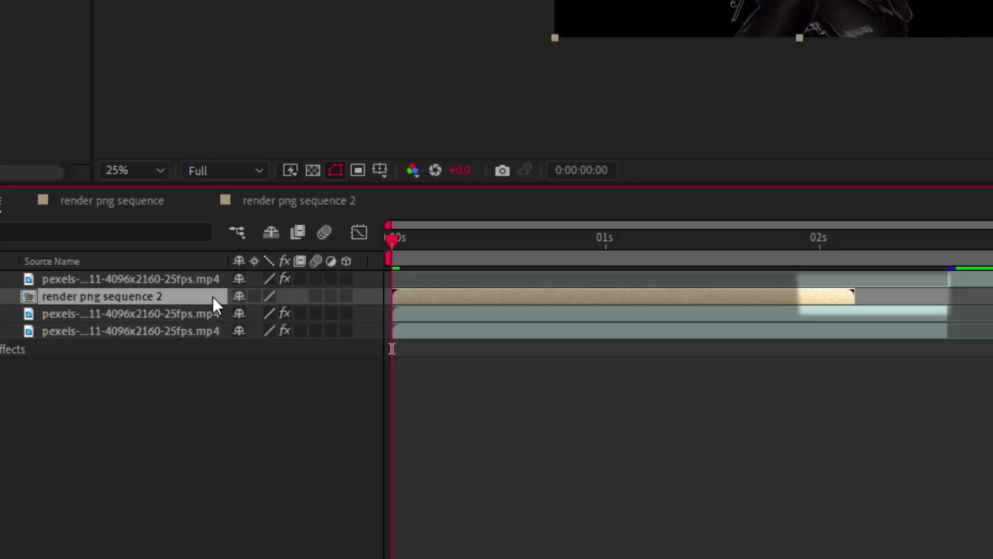
pyautogui.press('F4')
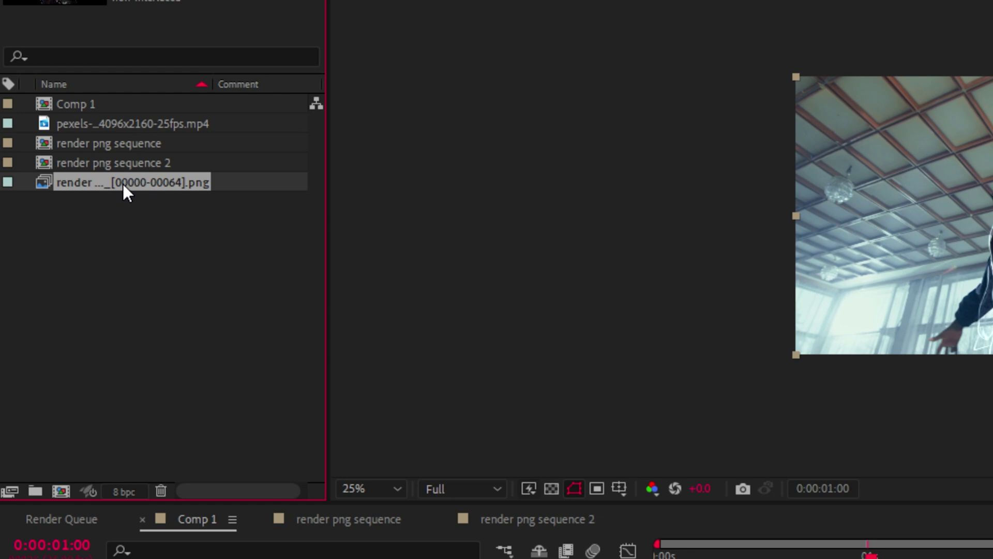
# Interpret the imported PNG sequence footage at 25 frames per second.
pyautogui.rightClick(123, 184)
pyautogui.moveTo(289, 337)
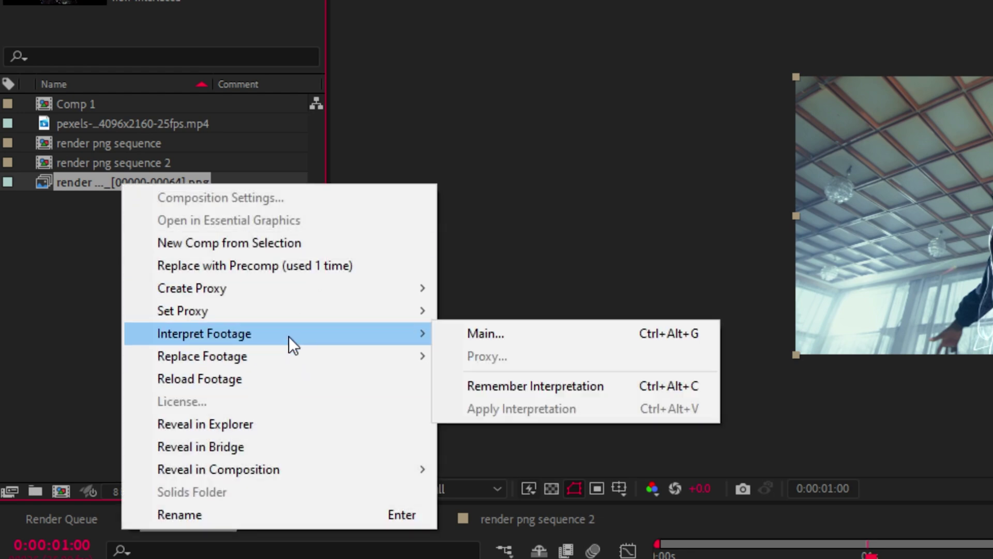
pyautogui.click(536, 337)
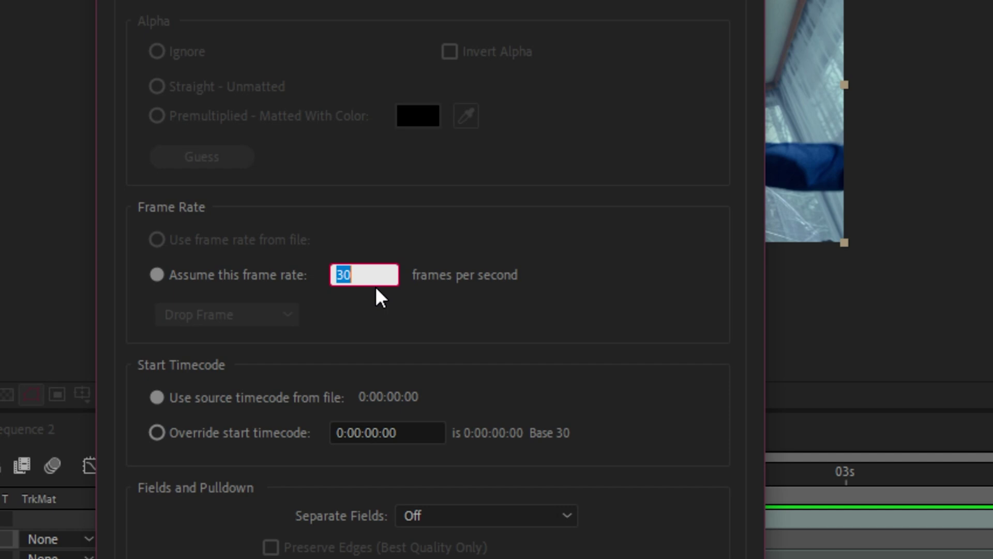
pyautogui.write('25')
pyautogui.press('Return')
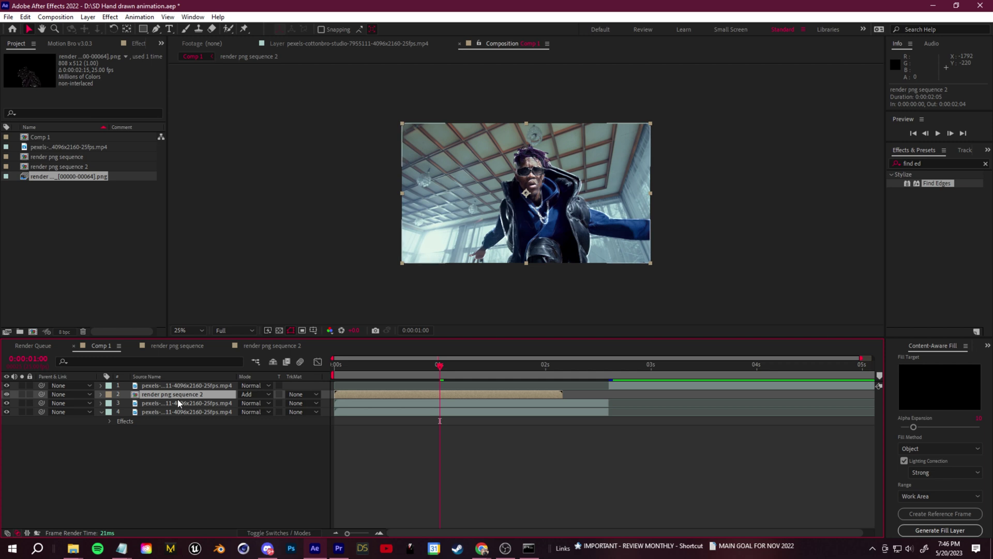
# Replace the render png sequence 2 layer in Comp 1 with the PNG sequence footage on top, fitted to the composition.
pyautogui.press('Delete')
pyautogui.moveTo(64, 176); pyautogui.dragTo(178, 385)
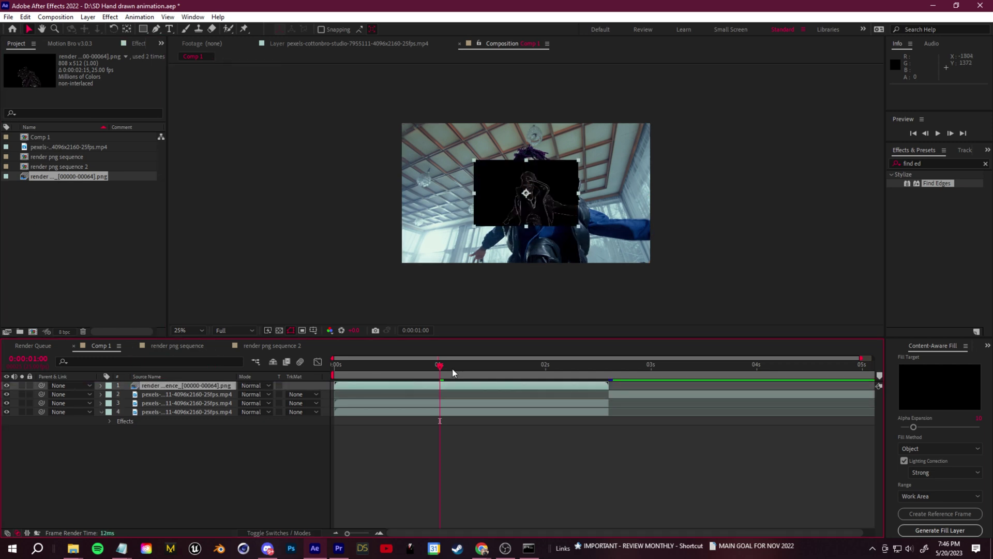
pyautogui.rightClick(198, 385)
pyautogui.moveTo(261, 122)
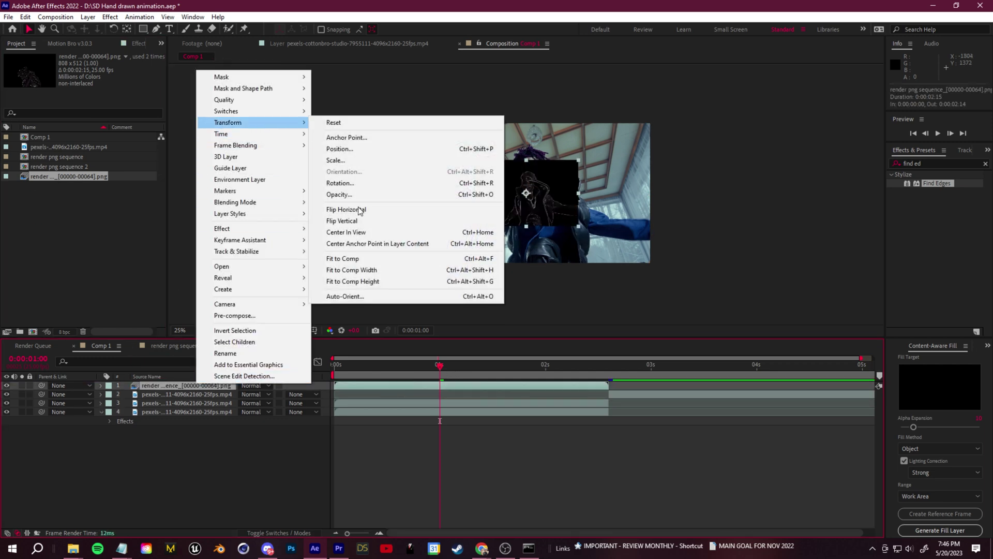
pyautogui.click(356, 259)
# Compare the PNG sequence layer with the footage at the first frame and set its blending mode to Screen.
pyautogui.moveTo(428, 371); pyautogui.dragTo(335, 389)
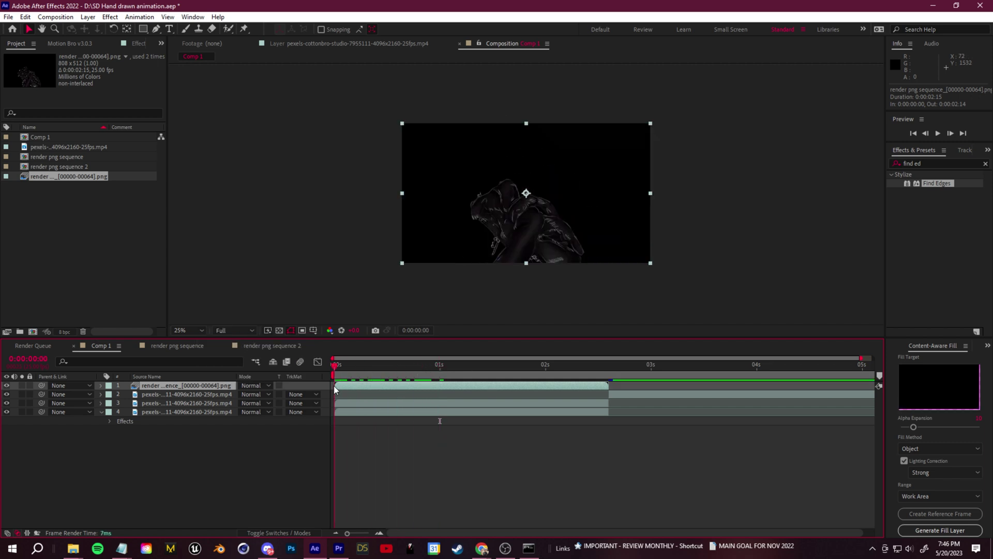
pyautogui.click(7, 386)
pyautogui.click(7, 385)
pyautogui.click(254, 385)
pyautogui.click(309, 202)
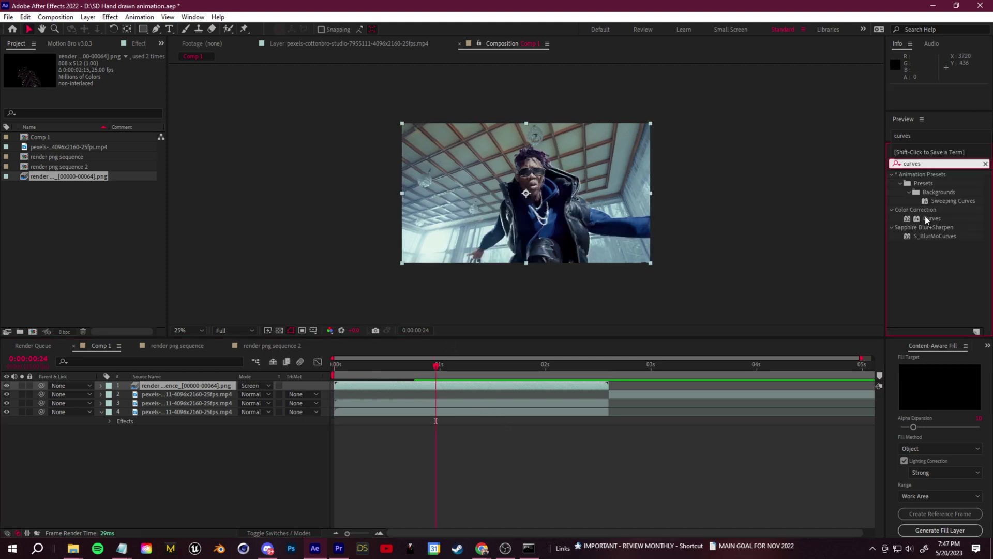
# Apply the Curves effect to the PNG sequence layer, raise its RGB curve to brighten the lines, and preview the composition.
pyautogui.moveTo(926, 221); pyautogui.dragTo(192, 387)
pyautogui.moveTo(110, 156); pyautogui.dragTo(88, 100)
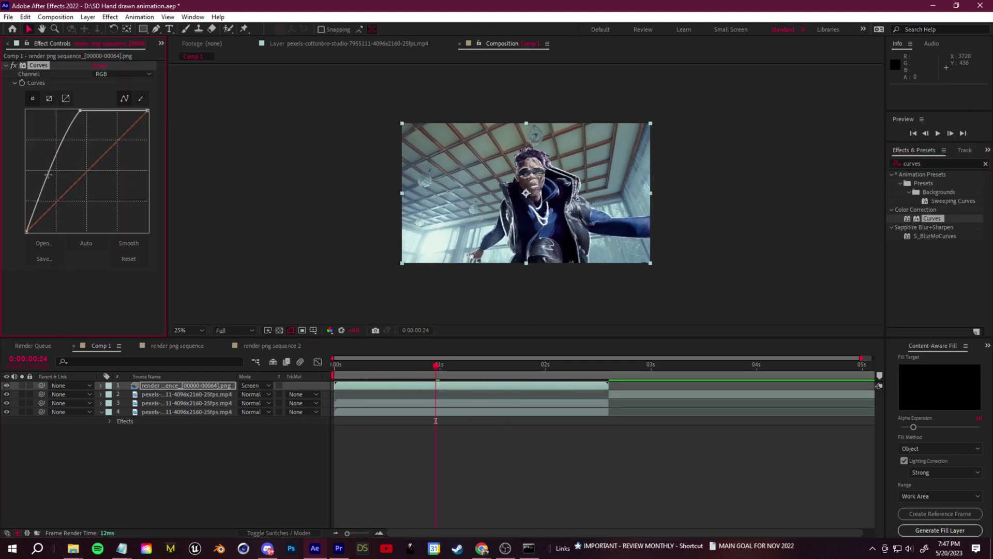
pyautogui.moveTo(48, 175); pyautogui.dragTo(49, 195)
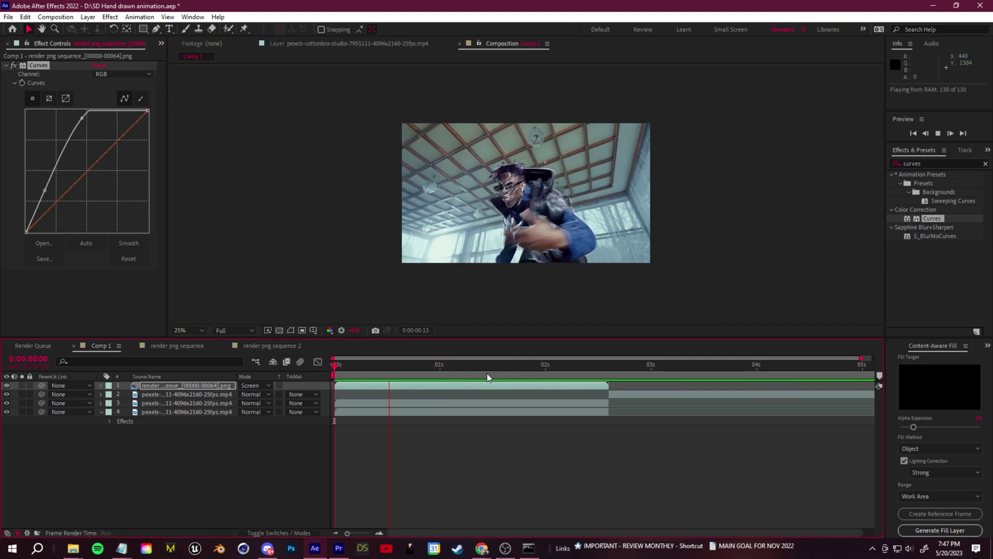
pyautogui.press('space')
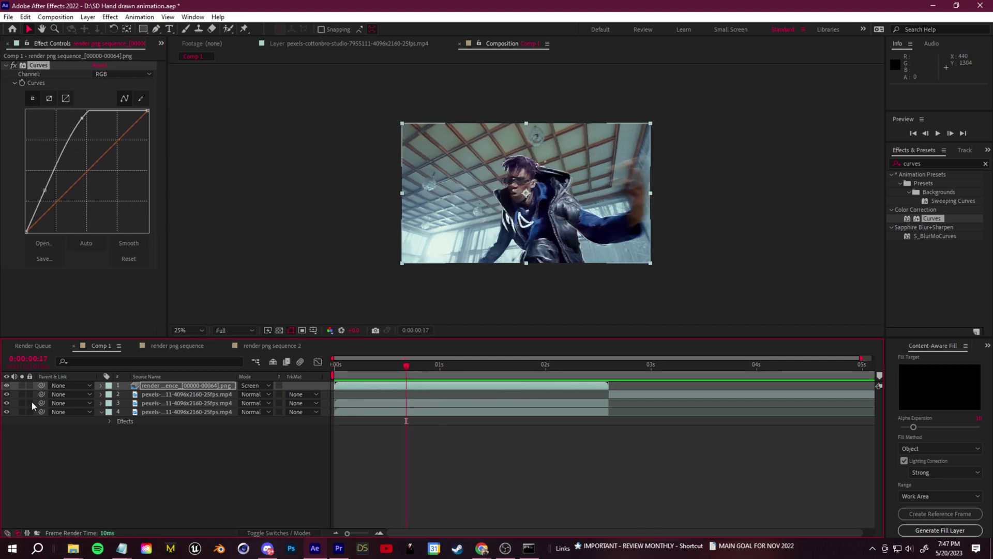
# Split the two stacked pexels footage layers that start at the beginning of Comp 1 at 0:00:00:17 and 0:00:01:08.
pyautogui.click(175, 394)
pyautogui.click(175, 402)
pyautogui.hotkey('ctrl', 'shift', 'd')
pyautogui.click(183, 420)
pyautogui.hotkey('ctrl', 'shift', 'd')
pyautogui.moveTo(429, 373); pyautogui.dragTo(446, 370)
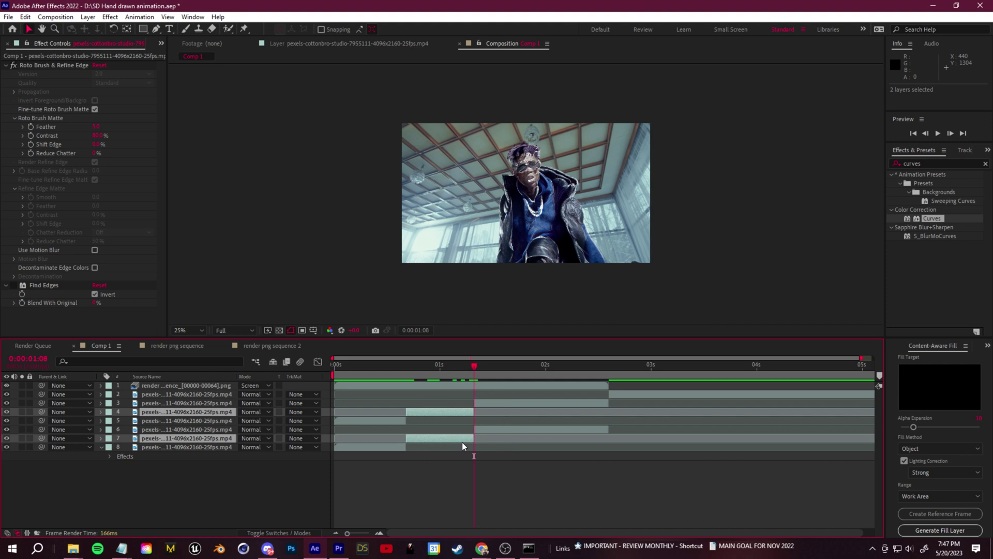
# Delete the middle segments of the two split pexels footage layers, between 0:00:00:17 and 0:00:01:08, and preview the composition.
pyautogui.press('Delete')
pyautogui.press('space')
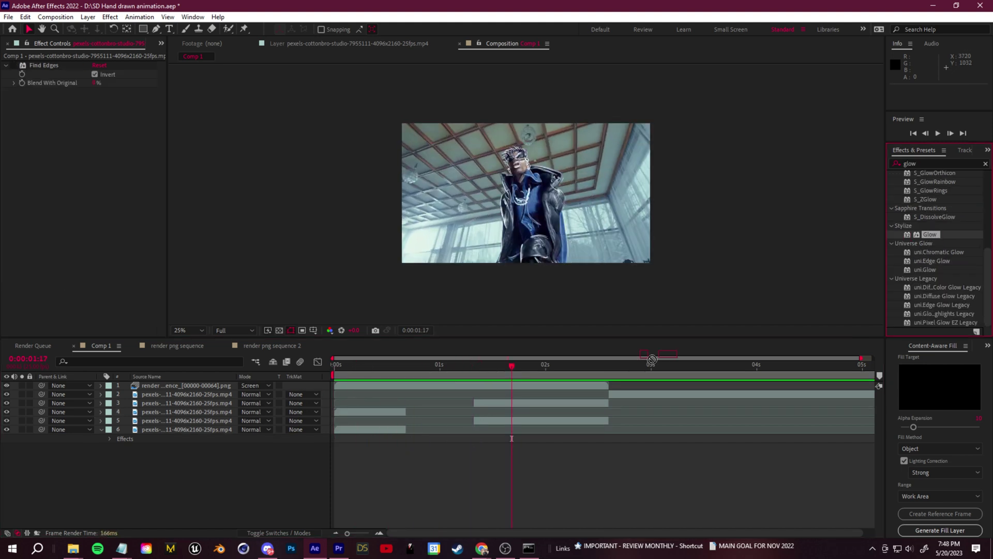
# Apply the stylize Glow effect to the PNG sequence layer and preview the glowing lines over the footage.
pyautogui.moveTo(929, 234); pyautogui.dragTo(538, 373)
pyautogui.scroll(1, 515, 215)
pyautogui.scroll(-1, 516, 215)
pyautogui.press('space')
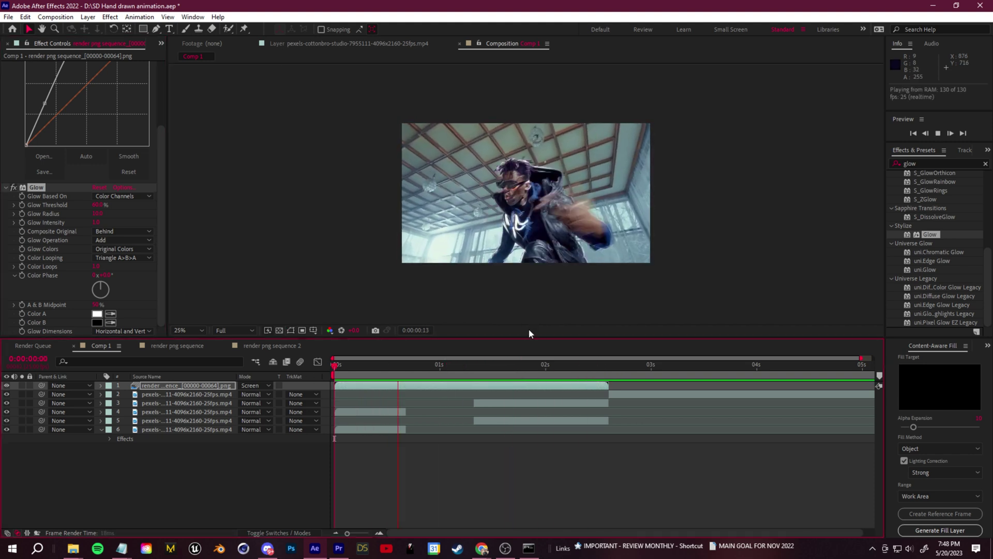
# Try the Divide blending mode on the PNG sequence layer, settle on Stencil Luma, and scrub through the result.
pyautogui.click(603, 394)
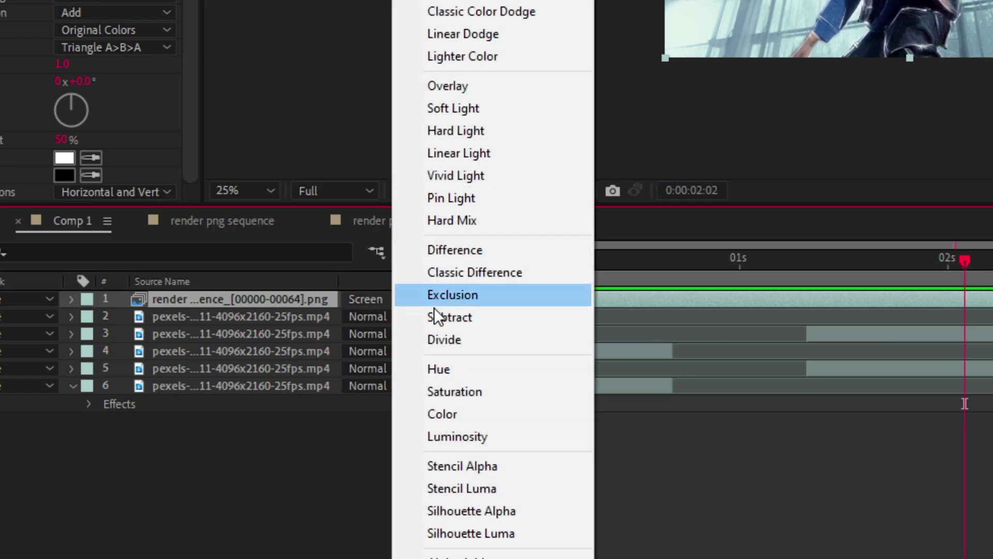
pyautogui.click(443, 339)
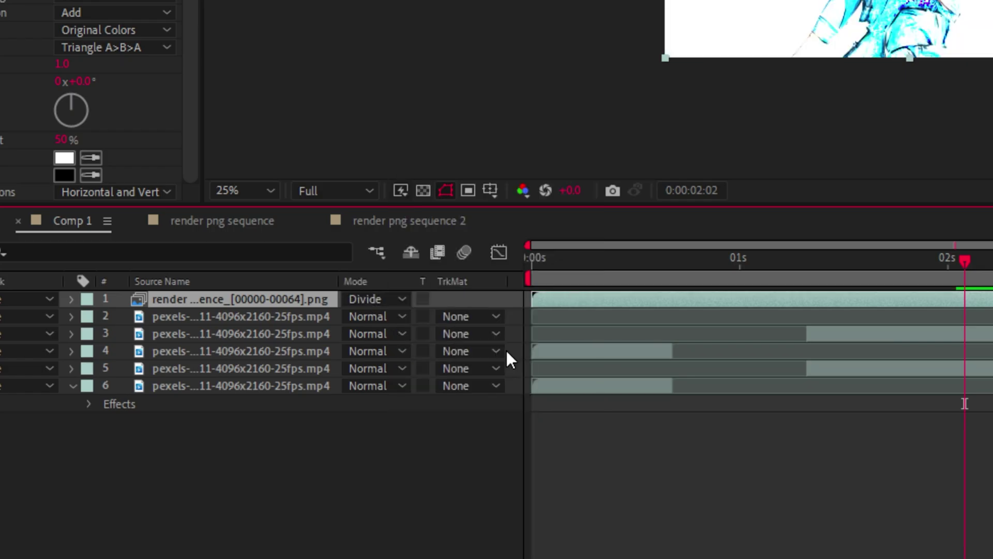
pyautogui.click(254, 386)
pyautogui.click(473, 486)
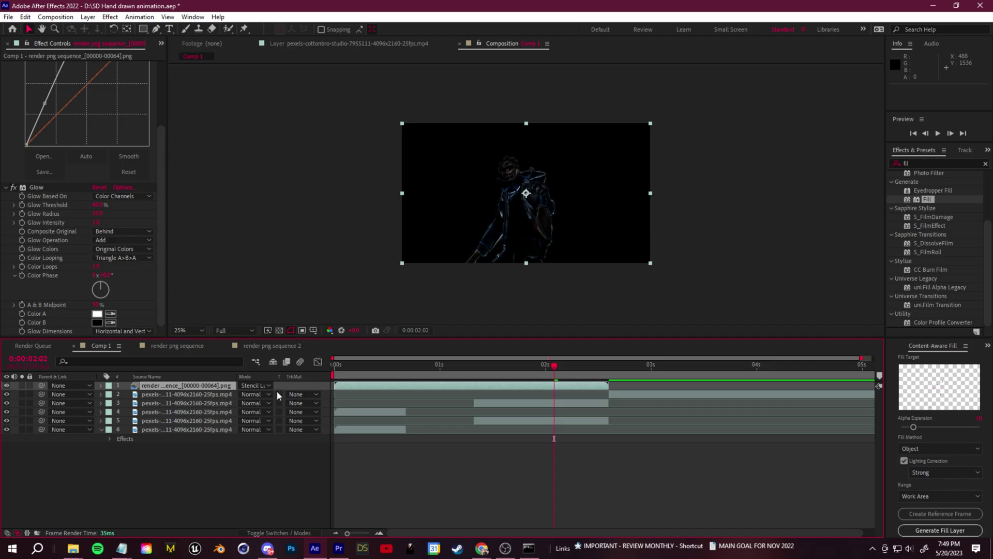
pyautogui.moveTo(499, 379); pyautogui.dragTo(473, 377)
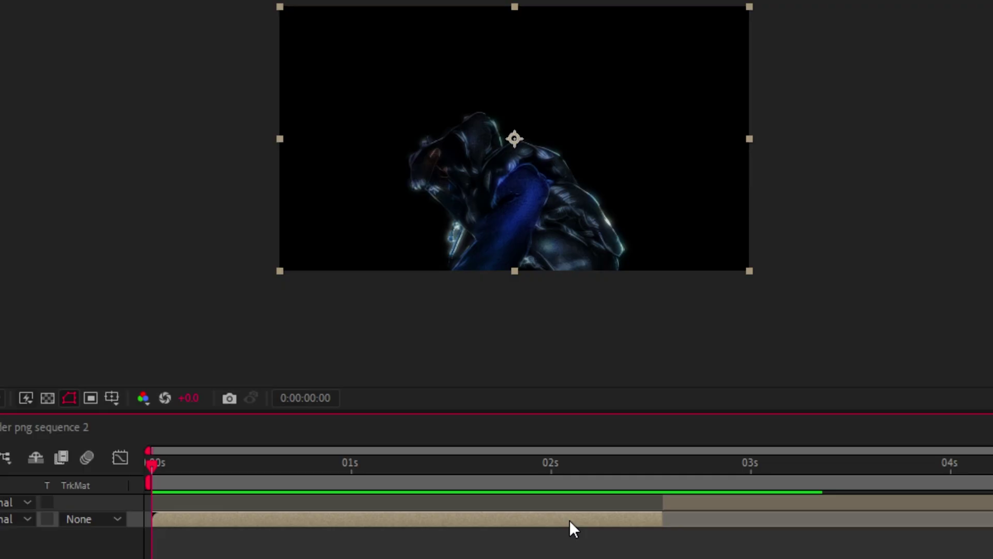
# Preview the composition from the start and examine the glowing line animation and its cut to the footage up close.
pyautogui.press('space')
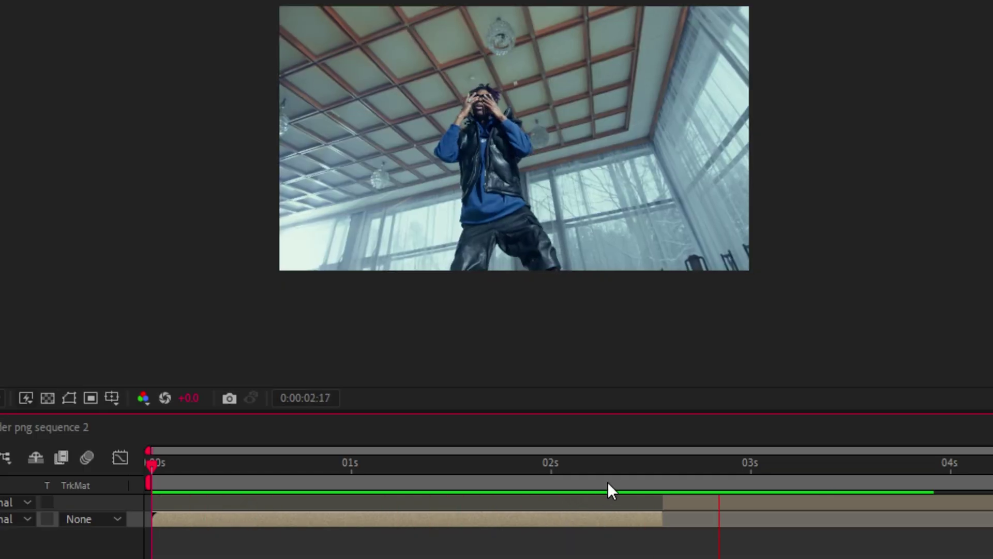
pyautogui.moveTo(796, 479); pyautogui.dragTo(177, 497)
pyautogui.scroll(1, 438, 224)
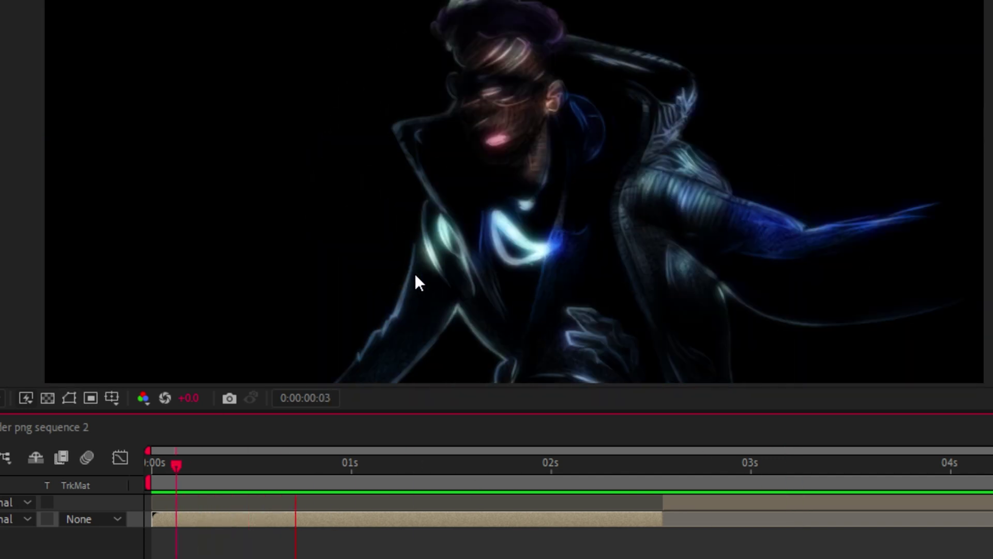
pyautogui.scroll(-2, 477, 255)
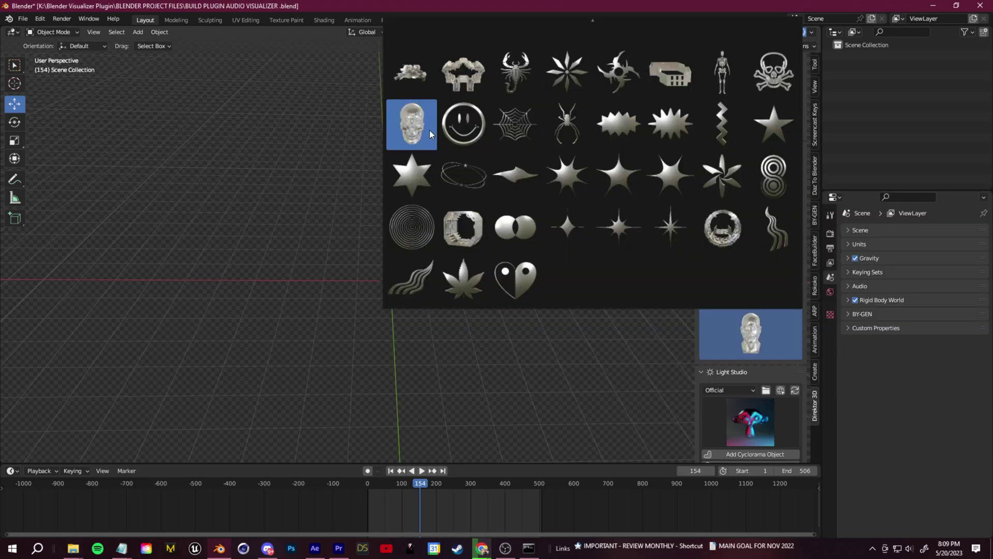
# Switch to Blender, add the skull from the 3D objects library, and keyframe its Z rotation at 720° on frame 200.
pyautogui.click(429, 129)
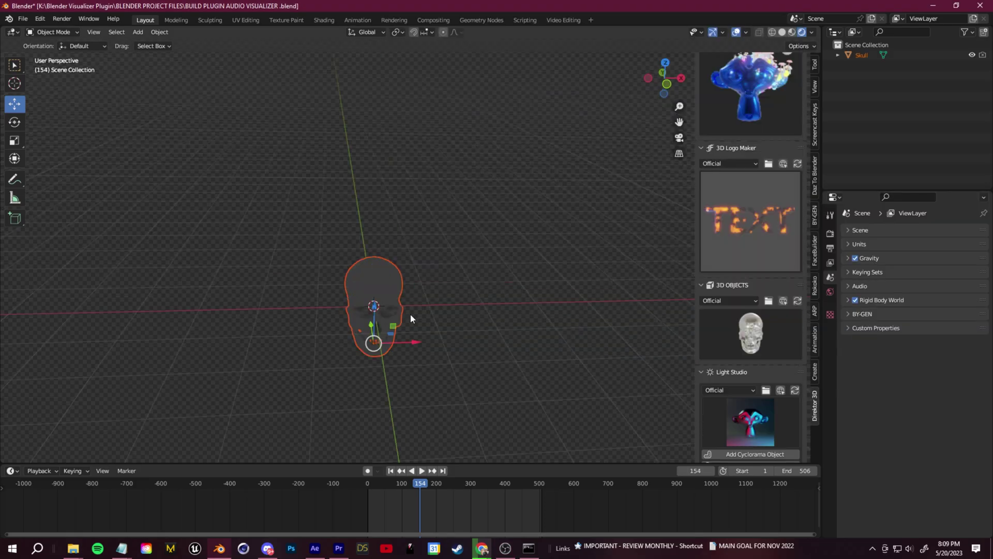
pyautogui.click(830, 309)
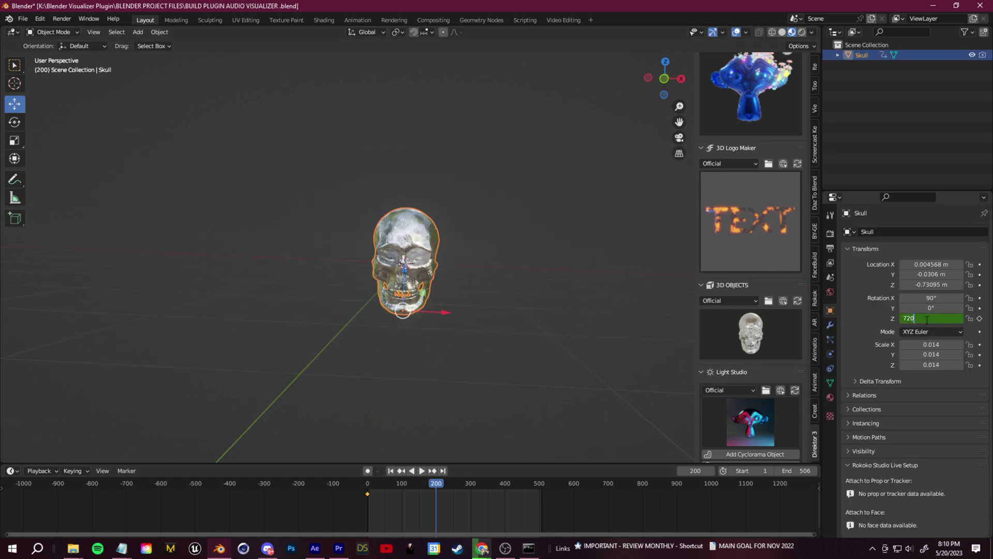
pyautogui.press('Return')
pyautogui.press('i')
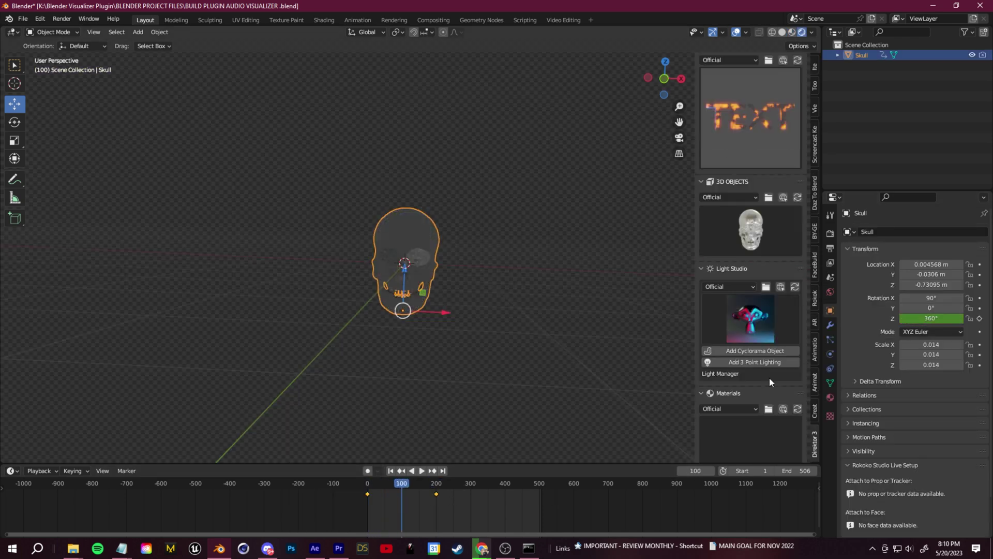
# Add three-point lighting around the skull and view the scene through the camera.
pyautogui.click(754, 361)
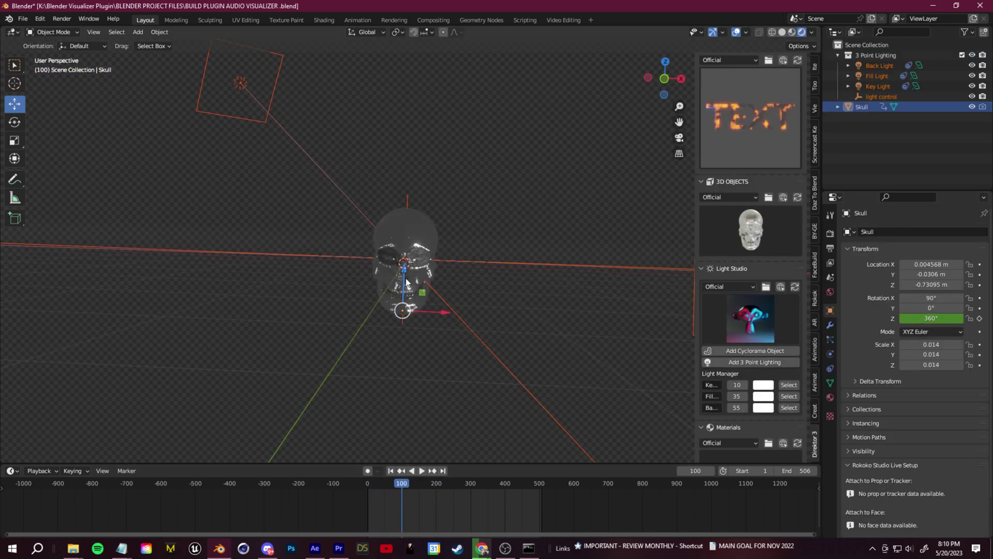
pyautogui.moveTo(406, 282); pyautogui.dragTo(412, 285)
pyautogui.press('KP_0')
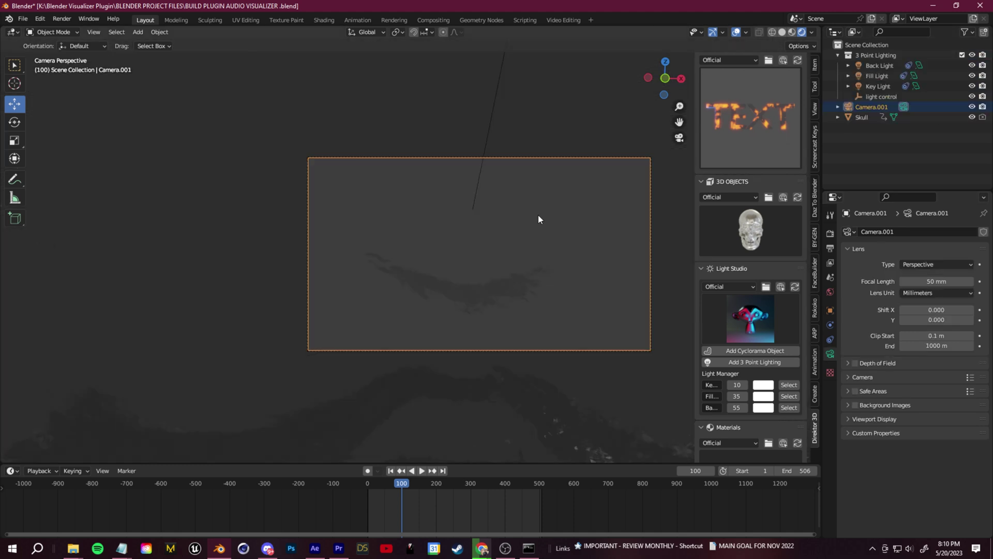
# Adjust the camera's rotation and Z location so the skull is centred in the frame.
pyautogui.click(464, 287)
pyautogui.click(830, 310)
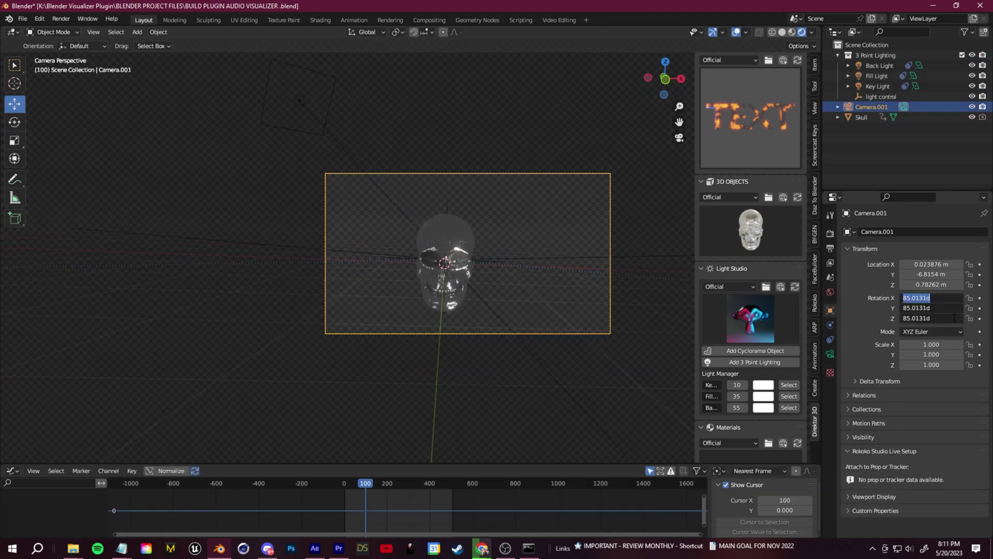
pyautogui.moveTo(931, 285); pyautogui.dragTo(905, 285)
# Apply the iridescent purple and cyan material from the Materials library to the skull and play back its rotation.
pyautogui.click(461, 261)
pyautogui.scroll(-4, 750, 259)
pyautogui.click(750, 391)
pyautogui.click(768, 267)
pyautogui.press('space')
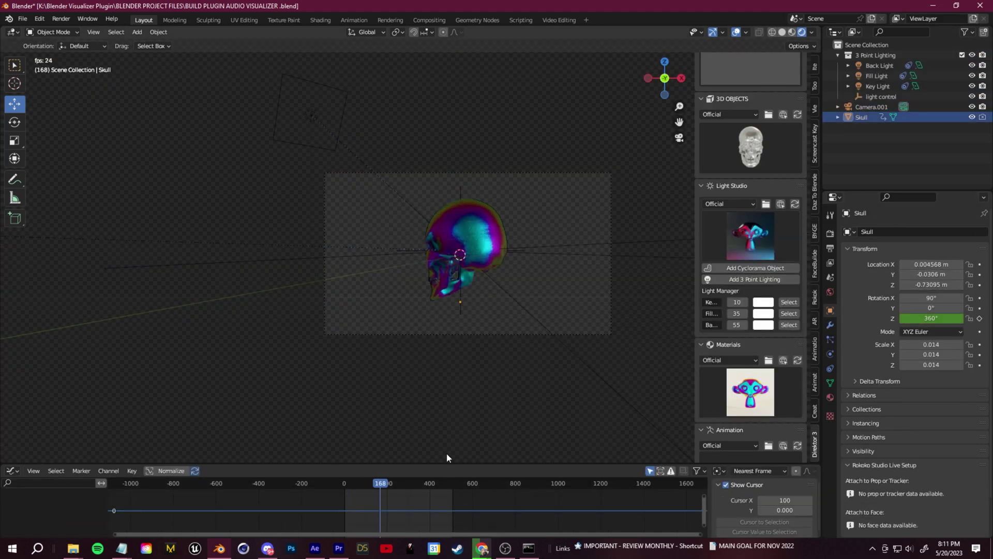
pyautogui.press('space')
# Return the animation to frame 0 and open the output path setting for the skull render.
pyautogui.moveTo(389, 488); pyautogui.dragTo(344, 487)
pyautogui.click(831, 246)
pyautogui.click(980, 368)
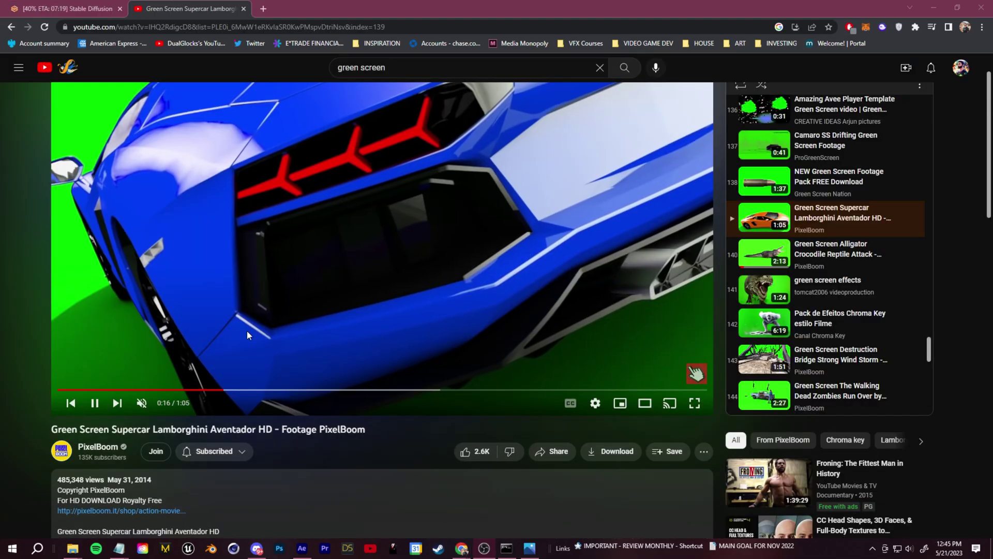
# Switch to YouTube, skim the green screen Lamborghini Aventador video, and look through the playlist for other green screen footage.
pyautogui.click(441, 391)
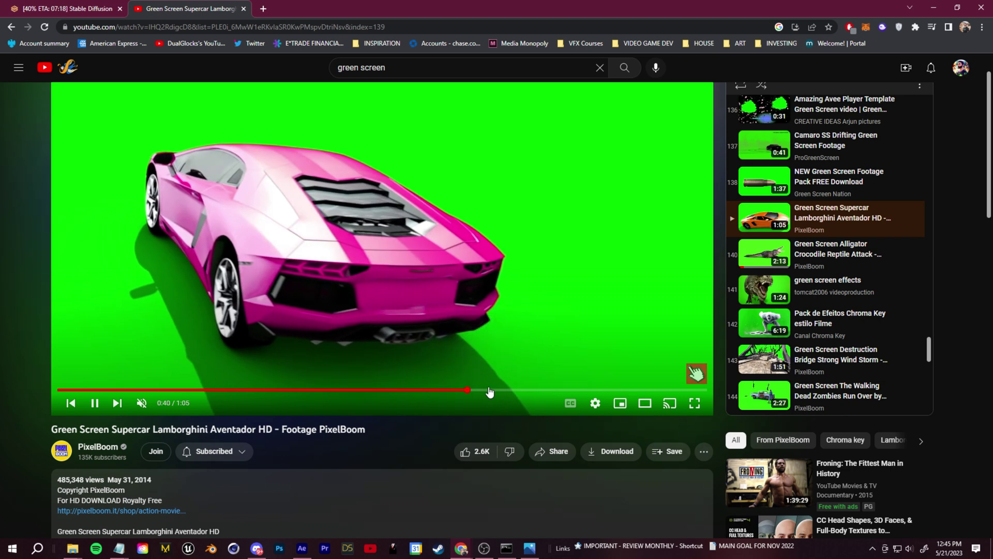
pyautogui.click(489, 391)
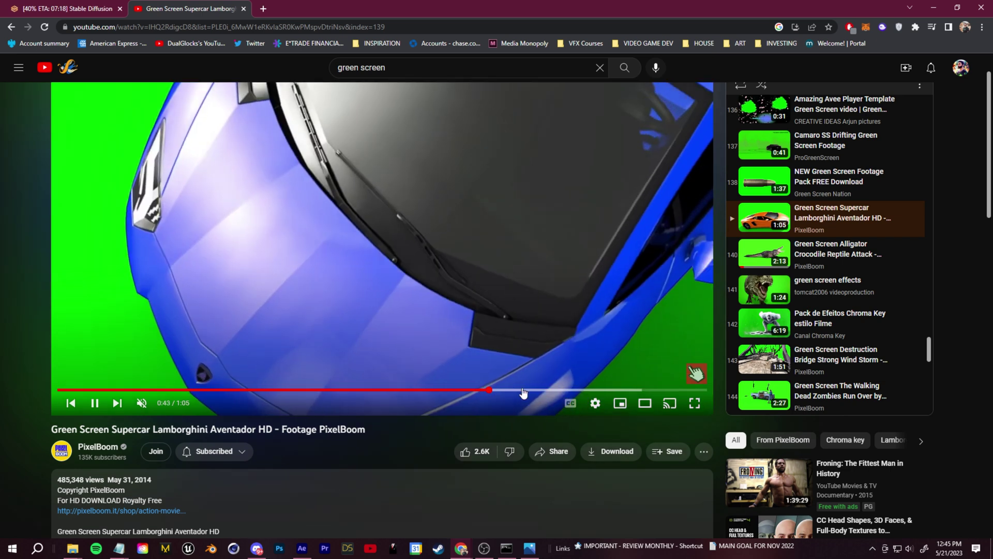
pyautogui.scroll(1, 449, 271)
pyautogui.click(449, 271)
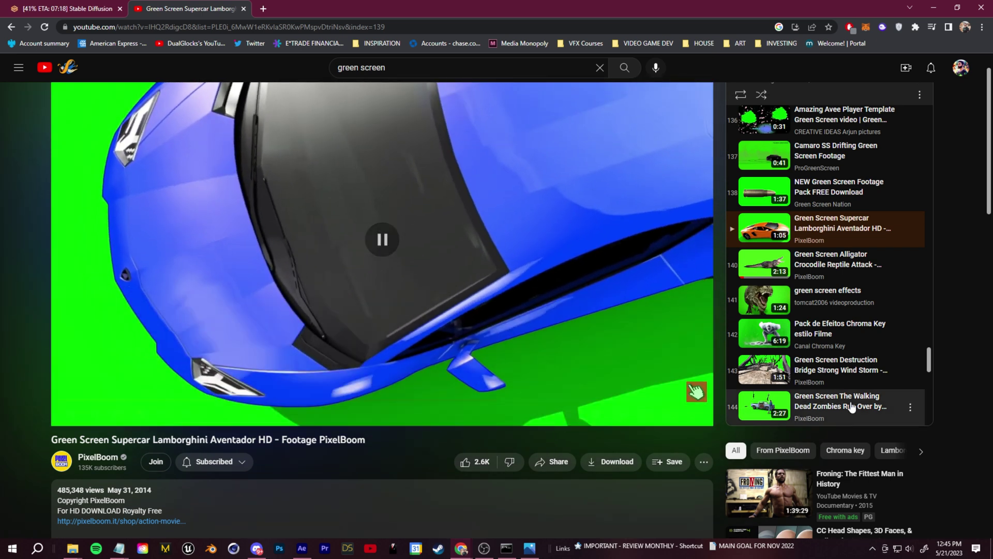
pyautogui.scroll(7, 838, 362)
pyautogui.scroll(16, 838, 393)
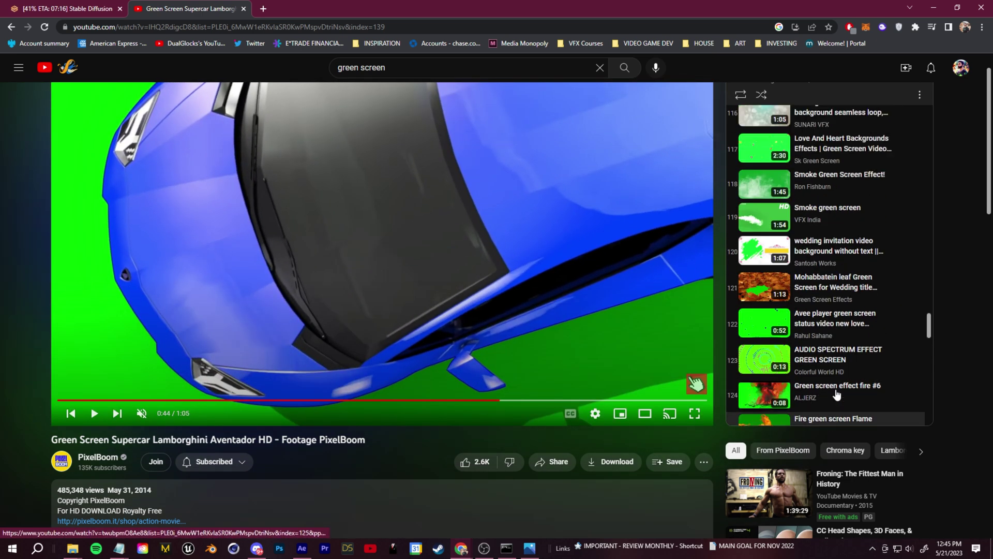
pyautogui.scroll(5, 836, 394)
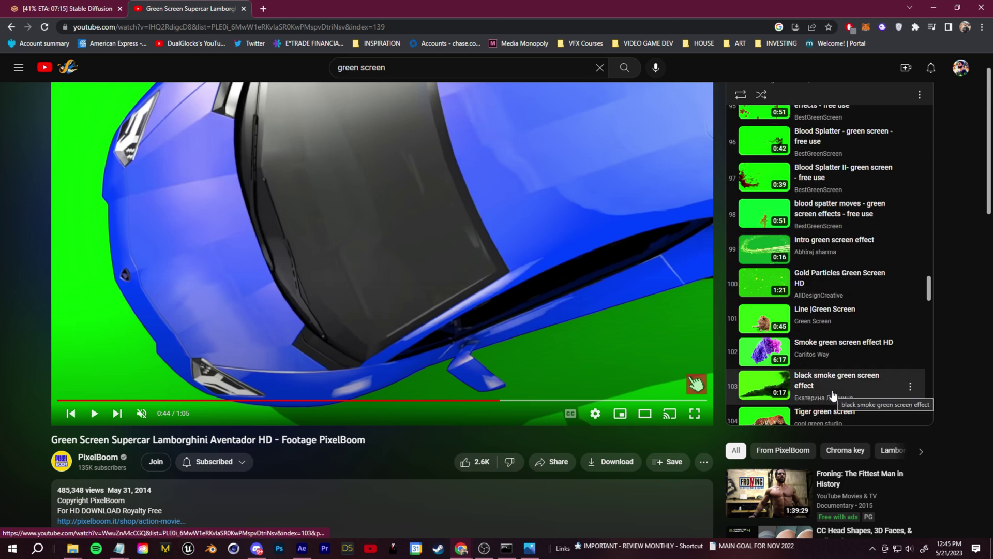
pyautogui.scroll(3, 833, 396)
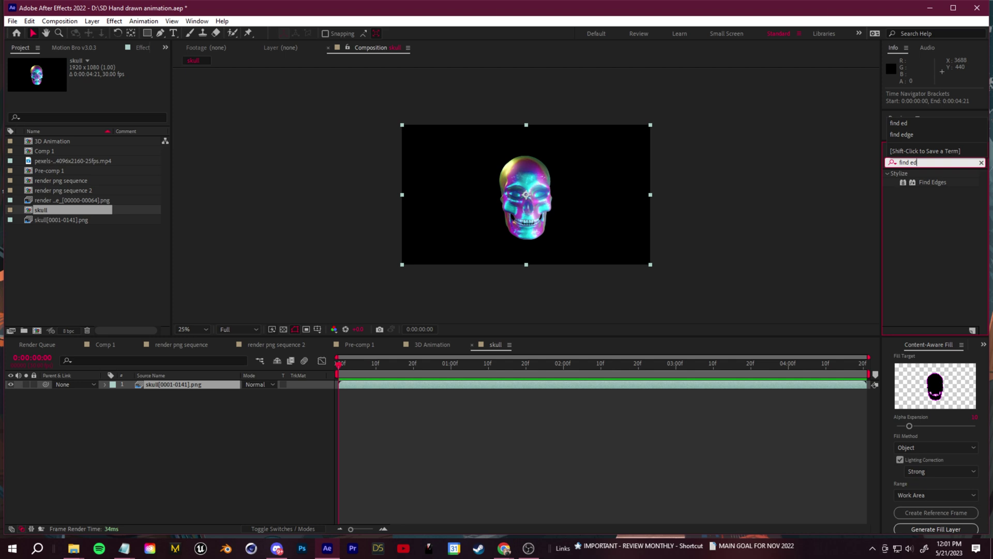
# Switch to After Effects and apply the Find Edges effect to the skull PNG sequence layer.
pyautogui.moveTo(167, 388); pyautogui.dragTo(168, 389)
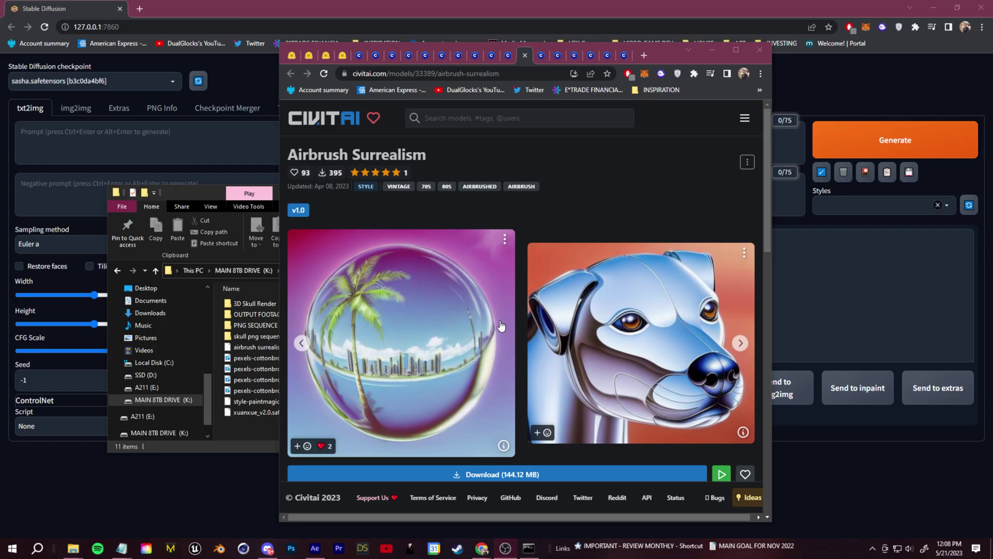
# Switch to the Civitai page and download the Airbrush Surrealism v1.0 model.
pyautogui.scroll(-1, 501, 325)
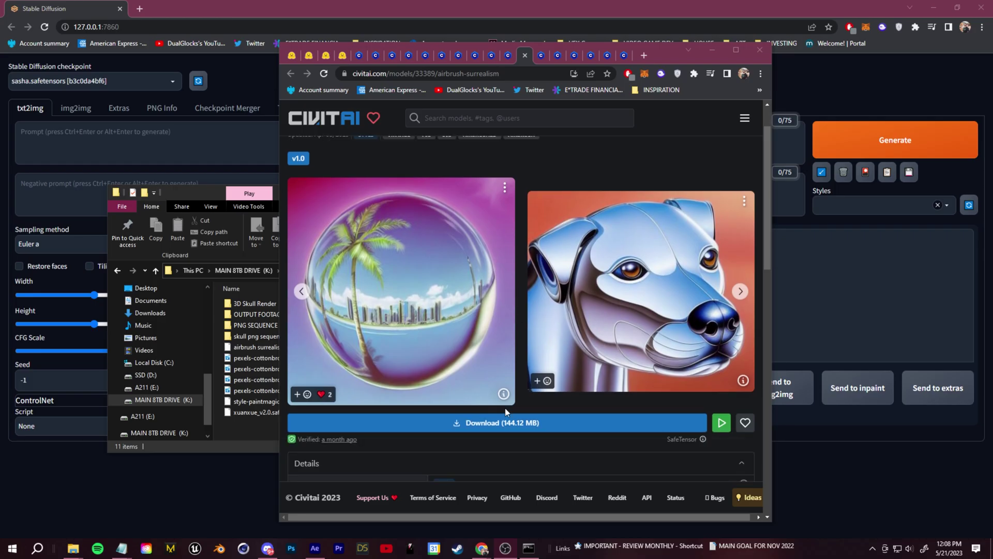
pyautogui.click(510, 425)
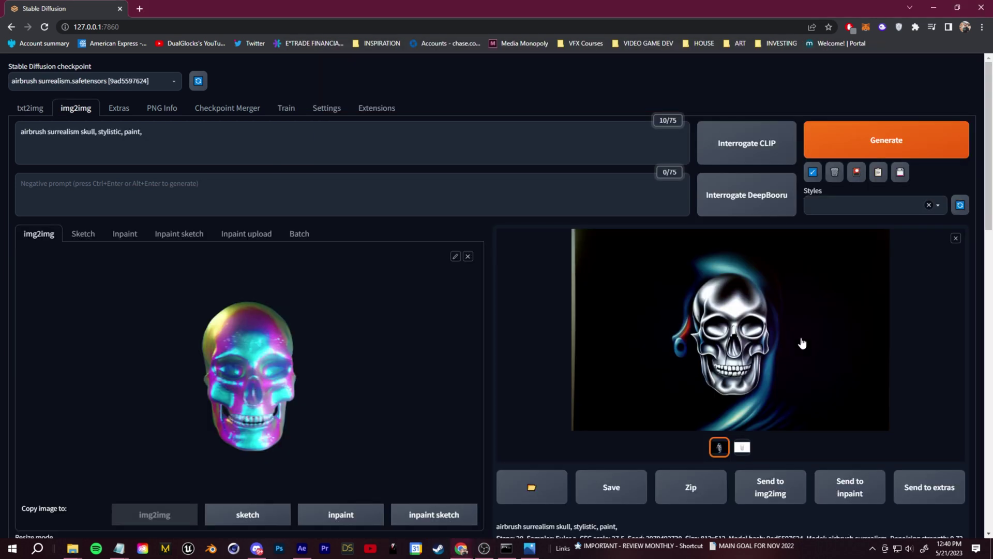
# In Stable Diffusion img2img, generate the skull image with the prompt "airbrush surrealism skull, stylistic, paint, black background" and check the settings.
pyautogui.hotkey('ctrl', 'Return')
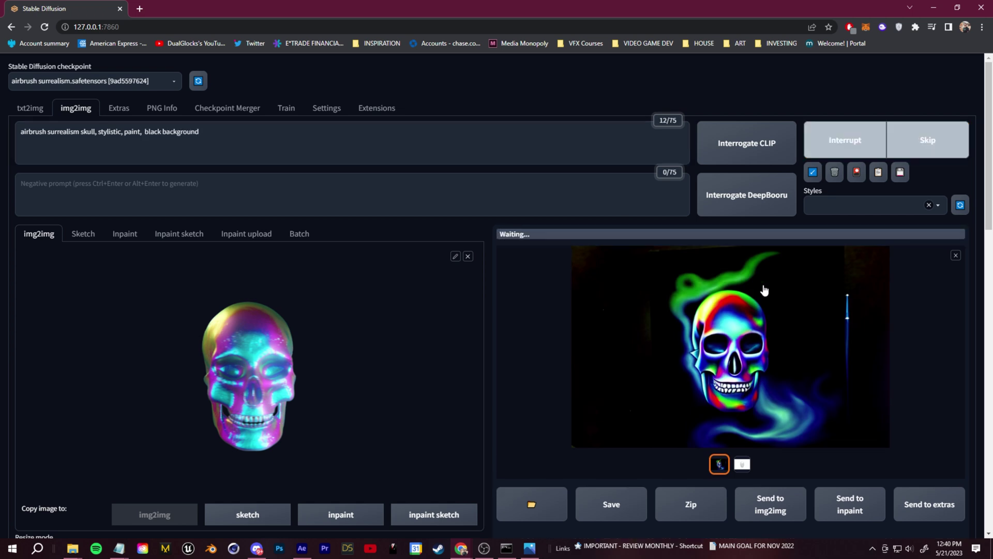
pyautogui.scroll(-6, 764, 289)
pyautogui.scroll(6, 900, 361)
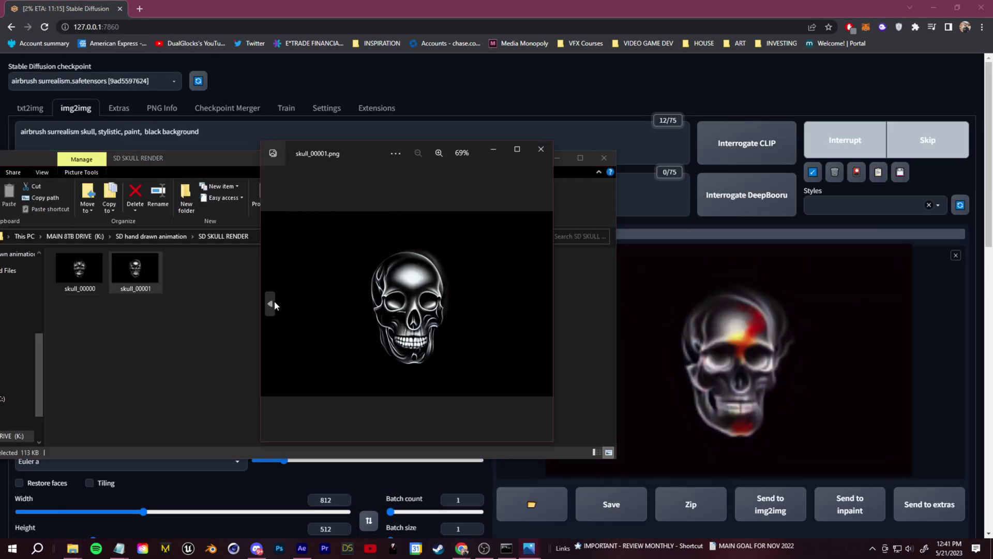
# Step through the skull frames rendered in the SD SKULL RENDER folder to examine how the style varies between them.
pyautogui.click(270, 305)
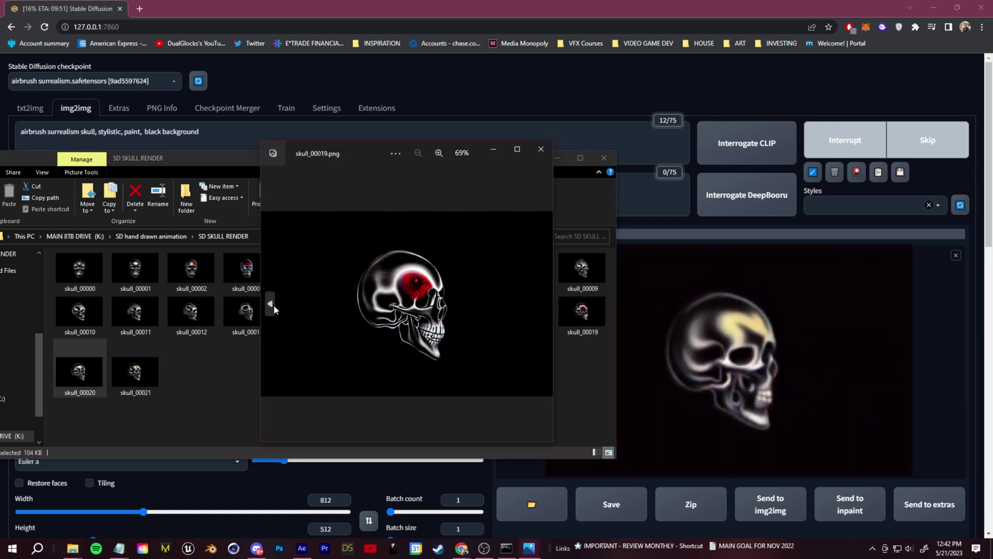
pyautogui.click(270, 305)
pyautogui.click(544, 305)
pyautogui.click(270, 305)
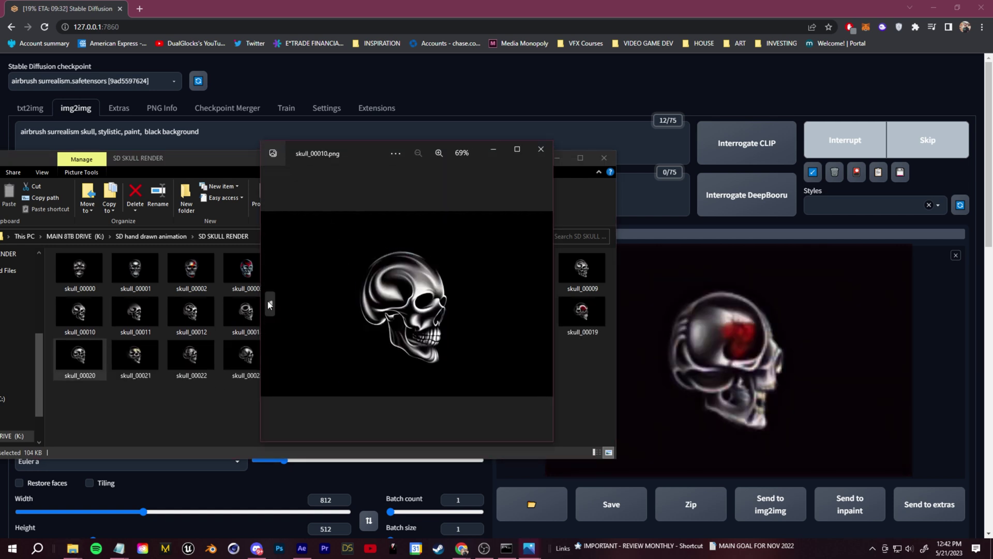
pyautogui.click(542, 312)
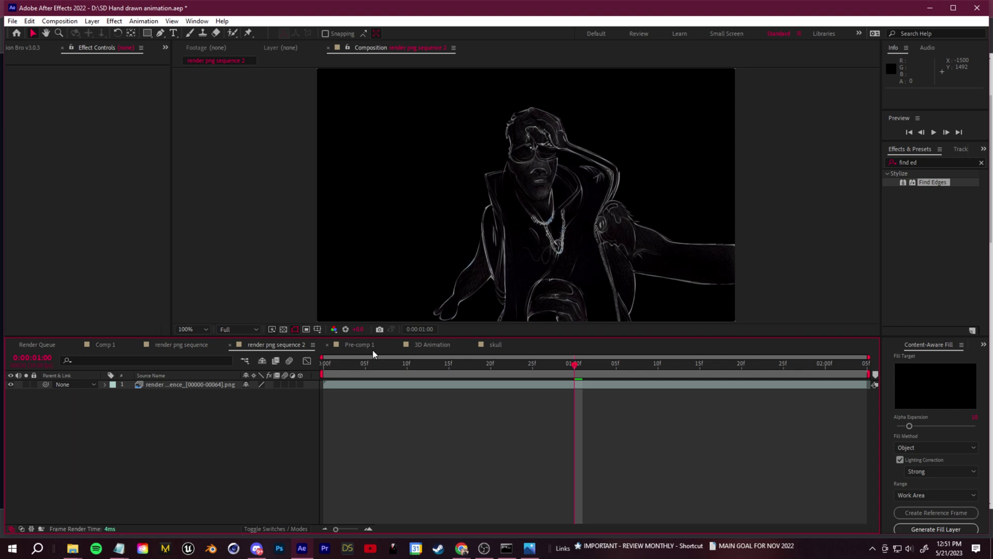
# Switch to After Effects, bring up Pre-comp 1, and create a new composition named "Video Bash".
pyautogui.click(372, 348)
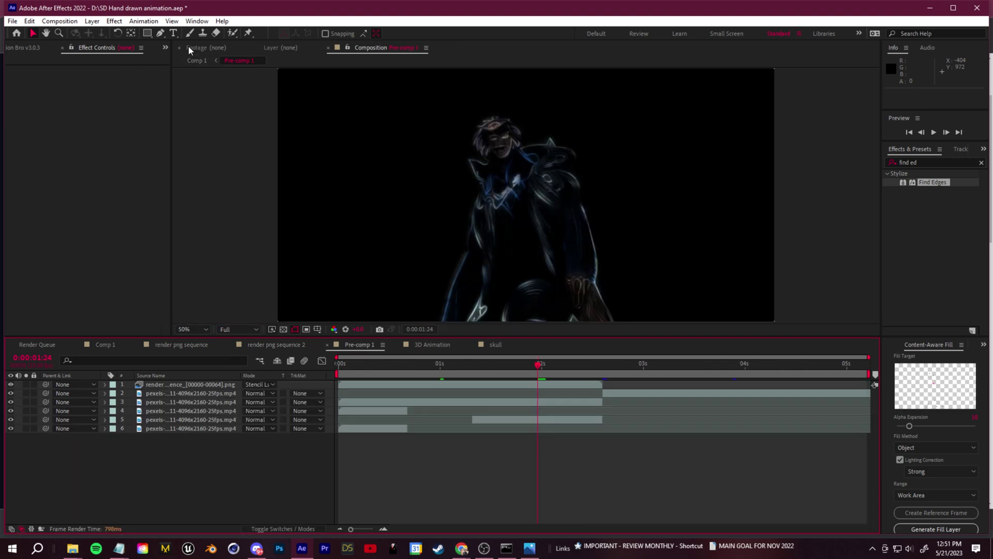
pyautogui.hotkey('ctrl', 'n')
pyautogui.write('Video Bash')
pyautogui.press('Return')
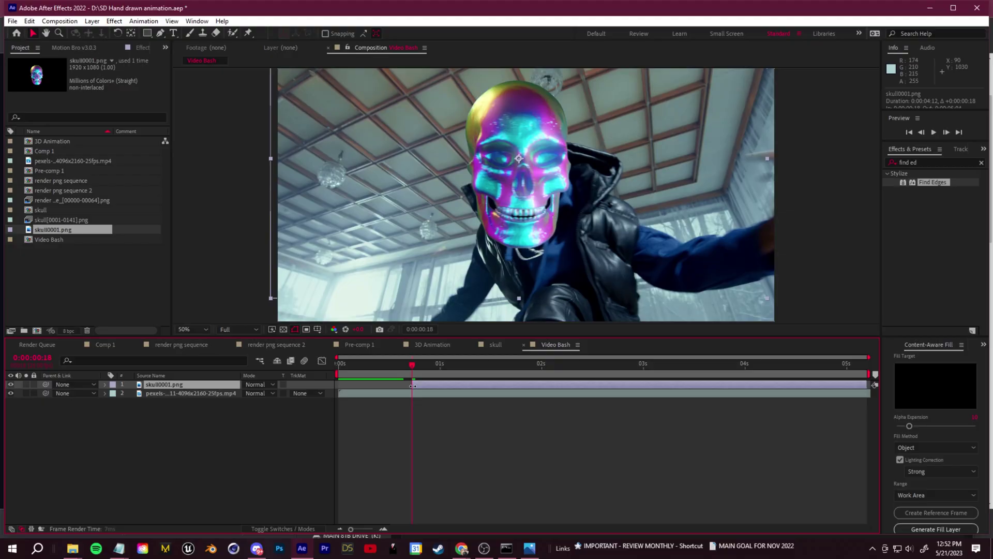
# Fit the skull0001.png layer over the man's face at 0:00:00:23 by scaling and moving it, and set its blending mode to Overlay.
pyautogui.press('s')
pyautogui.moveTo(544, 227); pyautogui.dragTo(567, 173)
pyautogui.moveTo(420, 366); pyautogui.dragTo(432, 369)
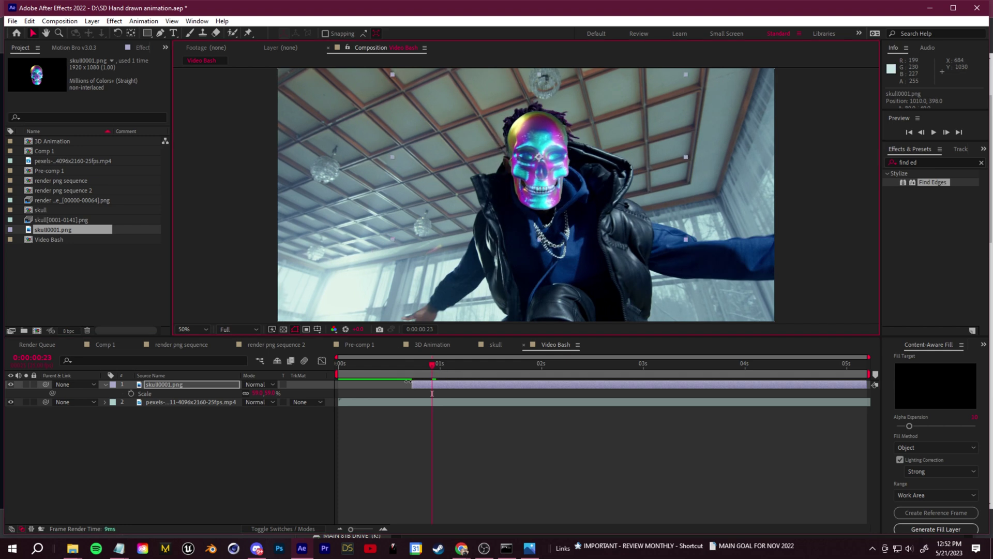
pyautogui.click(261, 385)
pyautogui.click(289, 278)
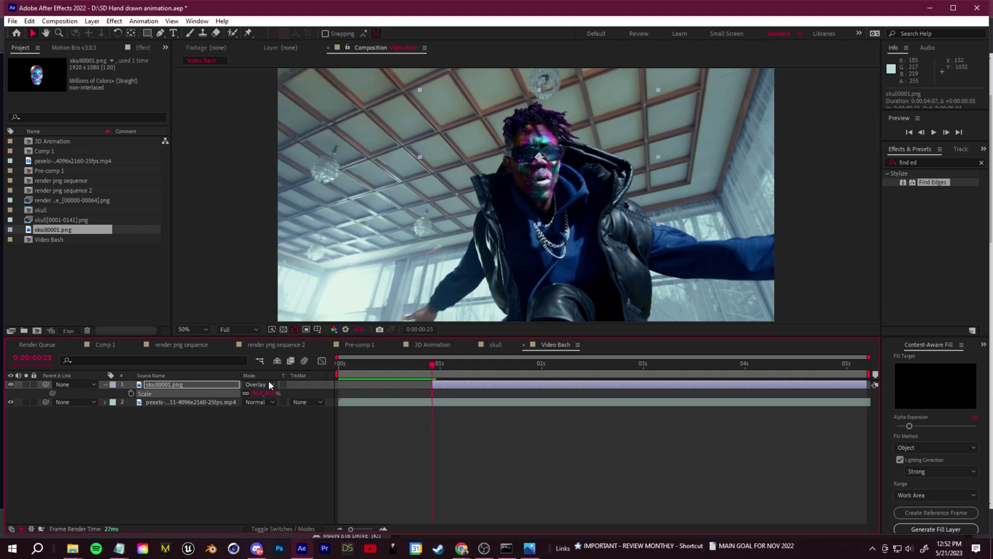
# Try Classic Color Dodge, Screen and other blending modes on the skull0001.png layer, settling on Vivid Light.
pyautogui.click(259, 385)
pyautogui.click(285, 193)
pyautogui.click(267, 384)
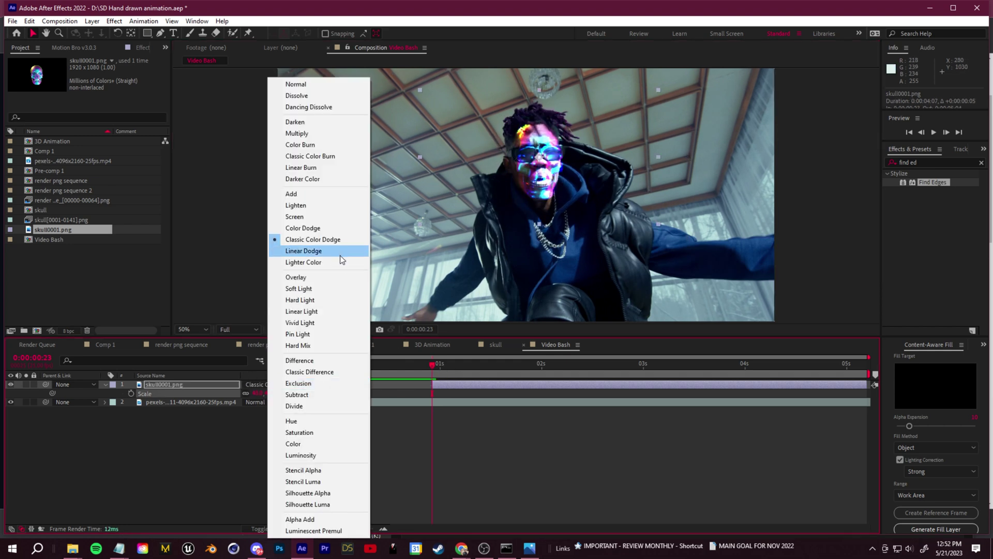
pyautogui.click(283, 120)
pyautogui.click(261, 385)
pyautogui.click(291, 193)
pyautogui.click(261, 384)
pyautogui.click(298, 288)
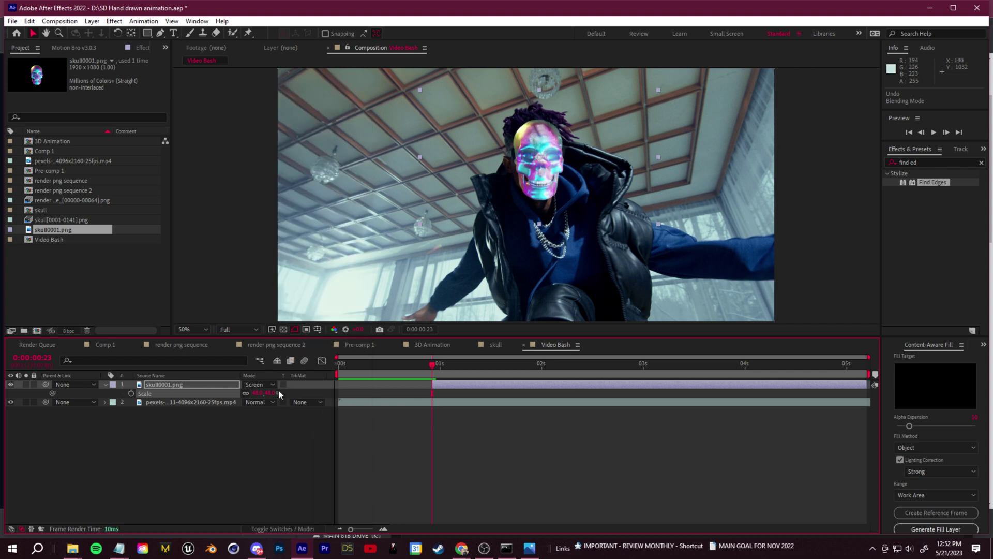
pyautogui.click(261, 385)
pyautogui.click(337, 313)
pyautogui.click(261, 384)
pyautogui.click(341, 324)
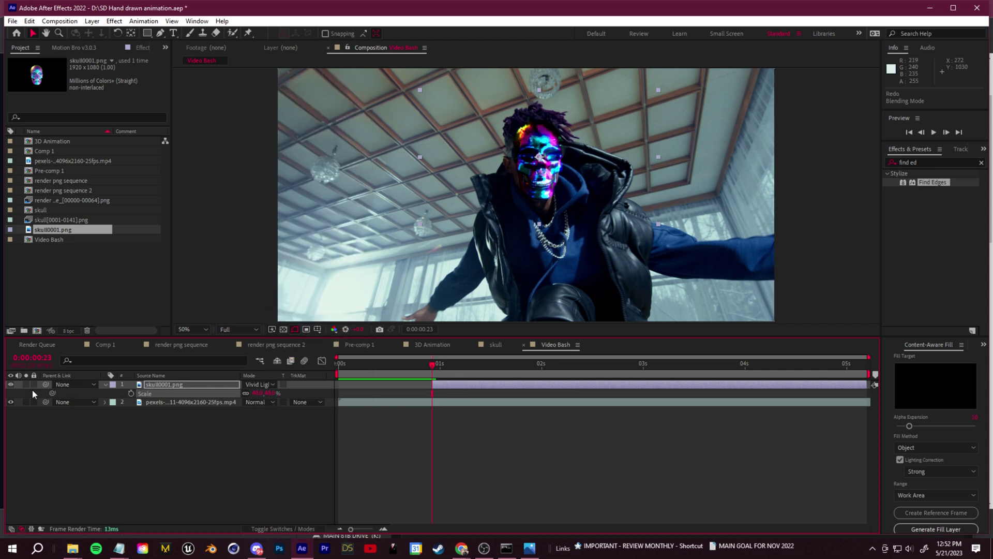
# Enable keyframing for the skull layer's transform properties and reposition the skull over the man's face at 0:00:01:16.
pyautogui.click(106, 385)
pyautogui.click(106, 384)
pyautogui.moveTo(131, 402); pyautogui.dragTo(131, 437)
pyautogui.moveTo(432, 364); pyautogui.dragTo(505, 366)
pyautogui.moveTo(527, 150); pyautogui.dragTo(511, 139)
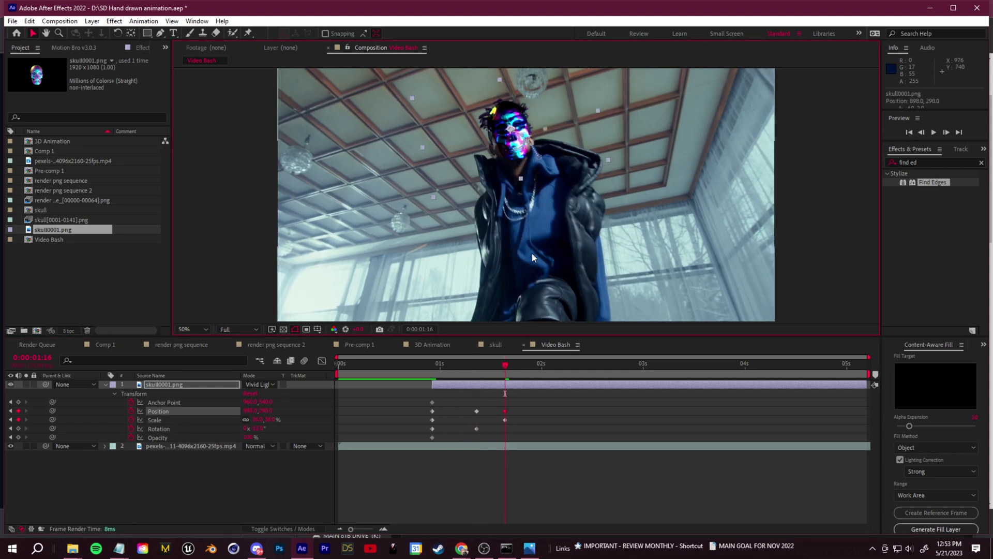
# Split the skull layer at 0:00:01:16, delete the later part, play back the result, and bring up File Explorer.
pyautogui.hotkey('ctrl', 'shift', 'd')
pyautogui.press('Delete')
pyautogui.press('space')
pyautogui.moveTo(468, 366)
pyautogui.mouseDown()
pyautogui.moveTo(479, 377)
pyautogui.moveTo(337, 393)
pyautogui.mouseUp()
pyautogui.click(72, 548)
pyautogui.click(259, 510)
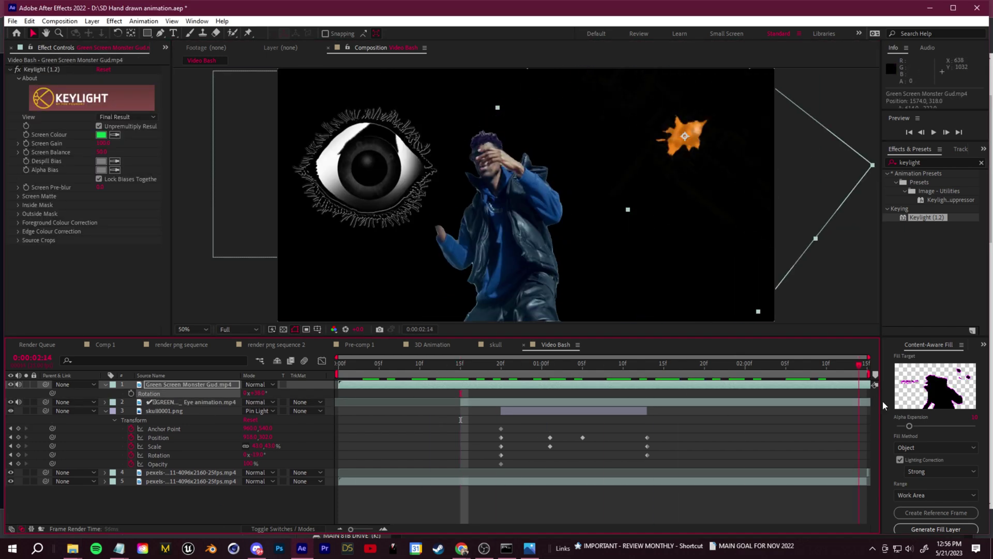
# Move the Green Screen Monster Gud.mp4 layer to the bottom of the stack, then reposition it and reduce its scale slightly.
pyautogui.moveTo(859, 365); pyautogui.dragTo(579, 365)
pyautogui.moveTo(190, 385); pyautogui.dragTo(207, 486)
pyautogui.moveTo(694, 181); pyautogui.dragTo(662, 209)
pyautogui.press('s')
pyautogui.moveTo(273, 481); pyautogui.dragTo(264, 482)
pyautogui.moveTo(338, 365); pyautogui.dragTo(589, 392)
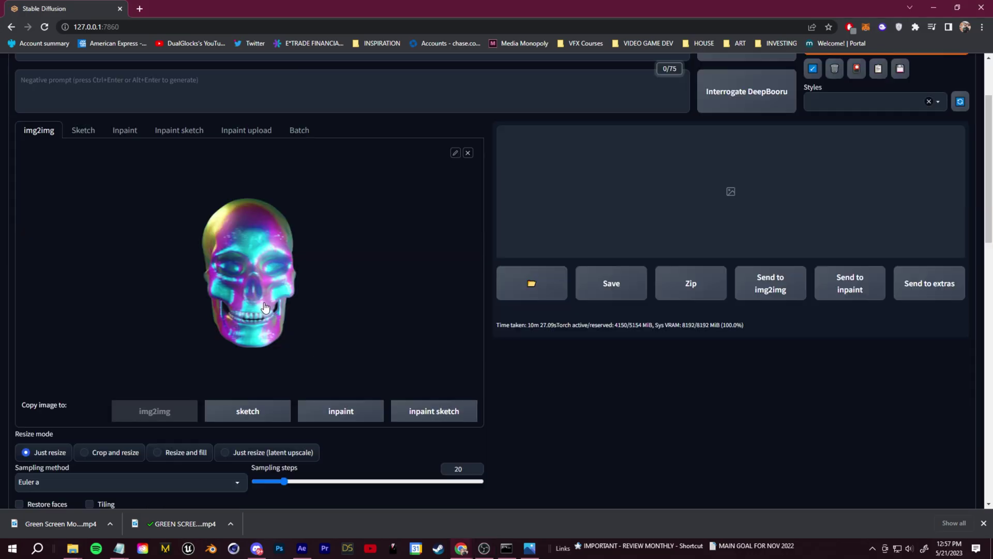
# Replace the skull source image in Stable Diffusion img2img with Video Bash_00000 from the Video Bash PNG folder.
pyautogui.scroll(1, 263, 303)
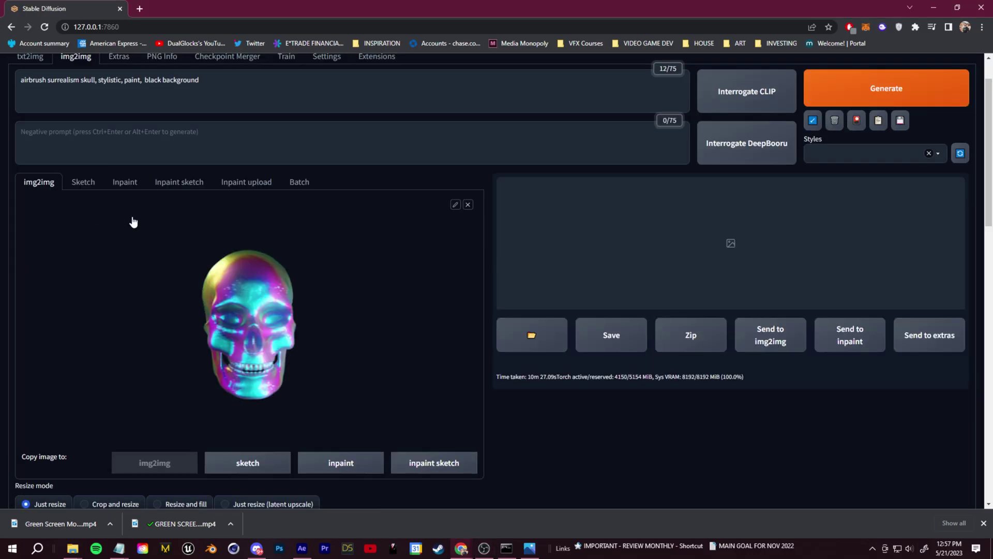
pyautogui.click(224, 373)
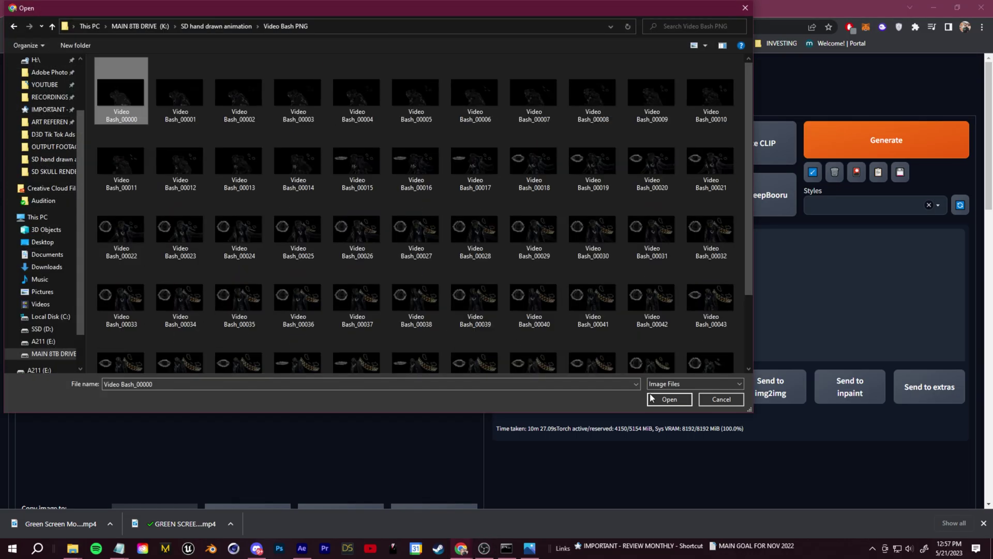
pyautogui.click(668, 399)
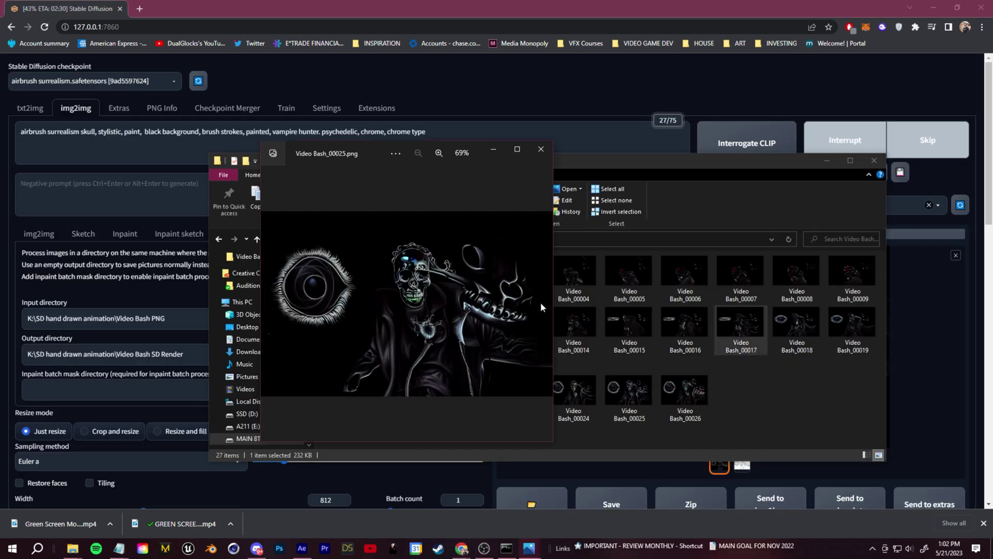
# Step through the rendered Video Bash frames around Video Bash_00025.png to examine how the stylized composite looks.
pyautogui.click(270, 306)
pyautogui.click(271, 306)
pyautogui.click(271, 305)
pyautogui.press('Right')
pyautogui.press('Right')
pyautogui.press('Right')
pyautogui.press('Right')
pyautogui.press('Right')
pyautogui.press('Right')
pyautogui.press('Right')
pyautogui.press('Right')
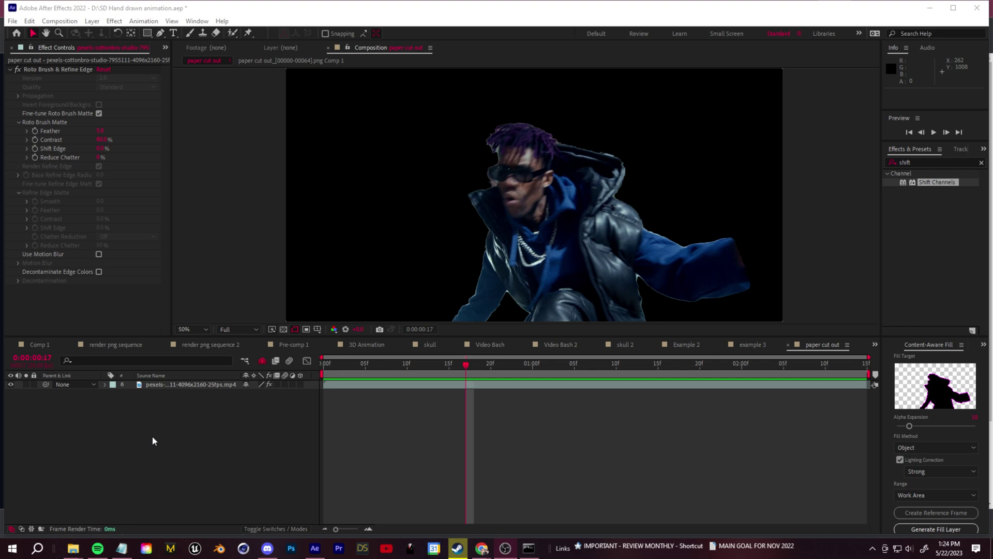
# Create a green solid with colour 1EFF00 in the paper cut out composition and place it beneath the rotoscoped footage.
pyautogui.rightClick(153, 435)
pyautogui.moveTo(173, 311)
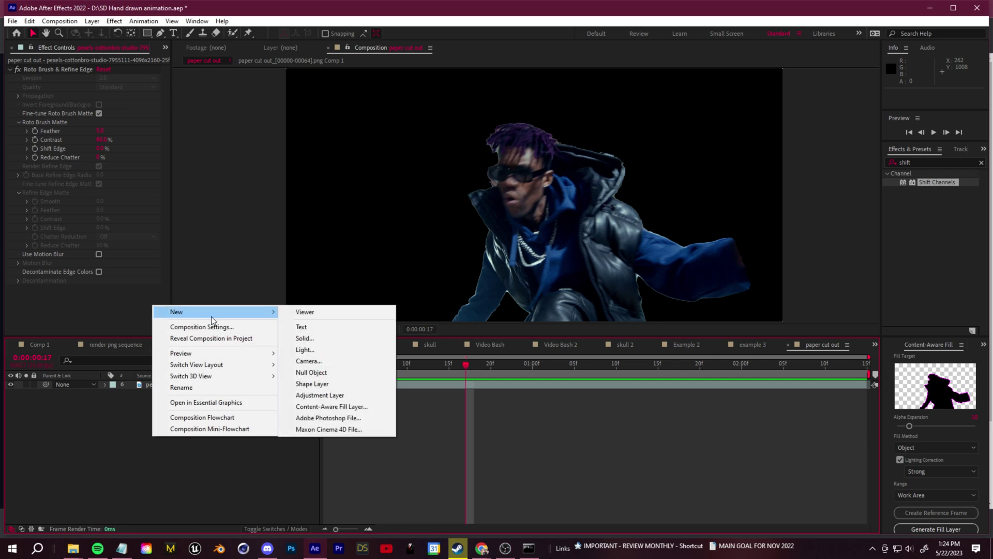
pyautogui.click(296, 338)
pyautogui.click(291, 311)
pyautogui.click(223, 269)
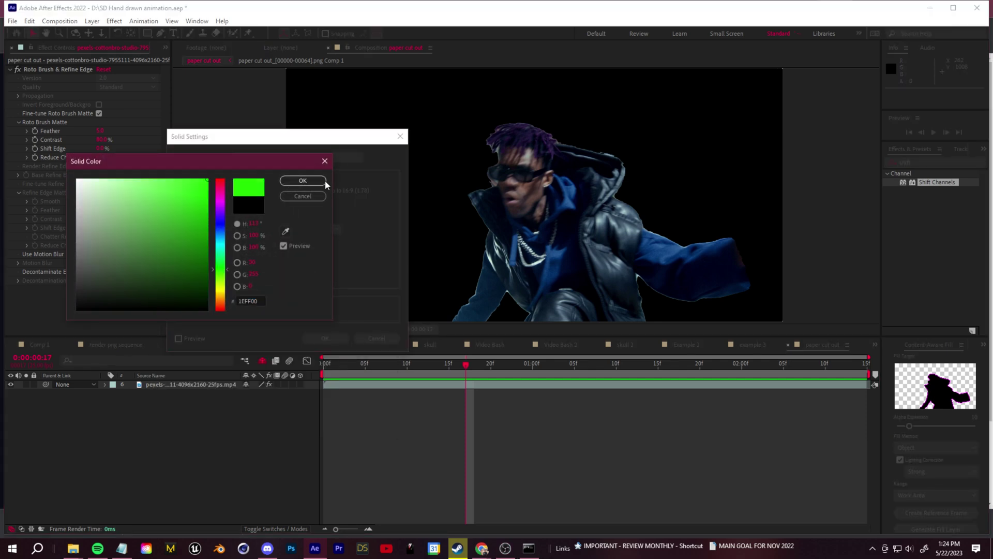
pyautogui.click(303, 181)
pyautogui.click(328, 339)
pyautogui.moveTo(181, 384); pyautogui.dragTo(185, 409)
pyautogui.scroll(-2, 470, 311)
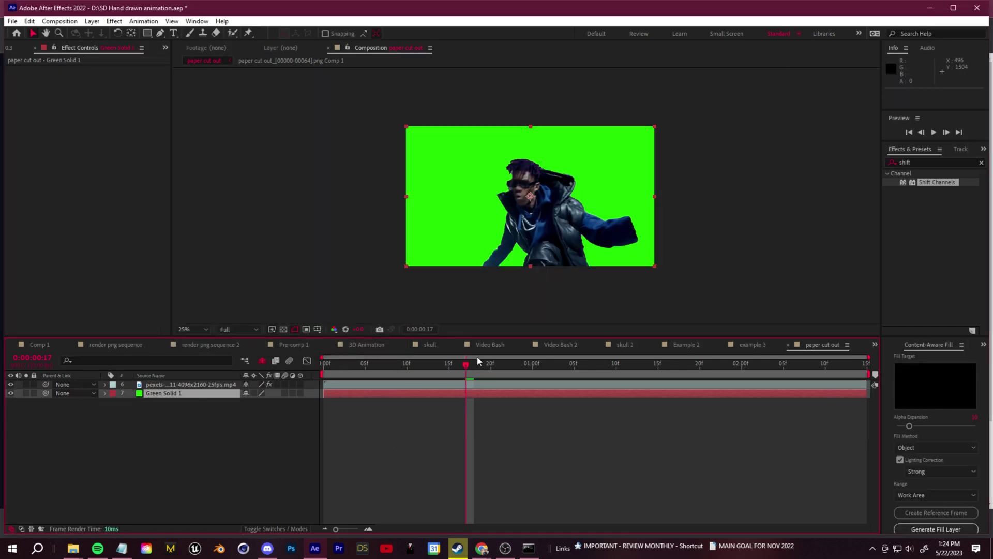
# Add the paper cut out composition to the render queue and set its output format to PNG Sequence.
pyautogui.click(12, 20)
pyautogui.moveTo(31, 188)
pyautogui.click(223, 203)
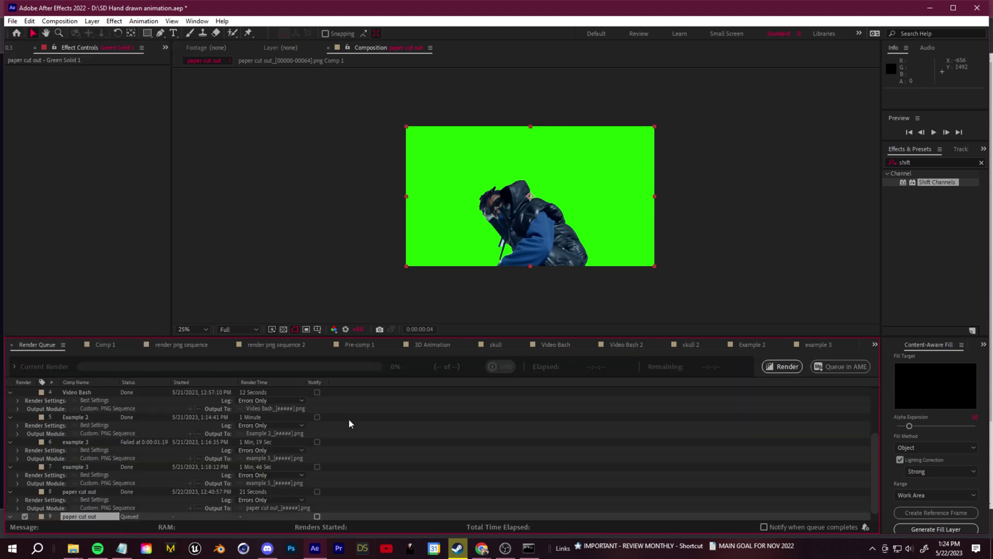
pyautogui.click(89, 517)
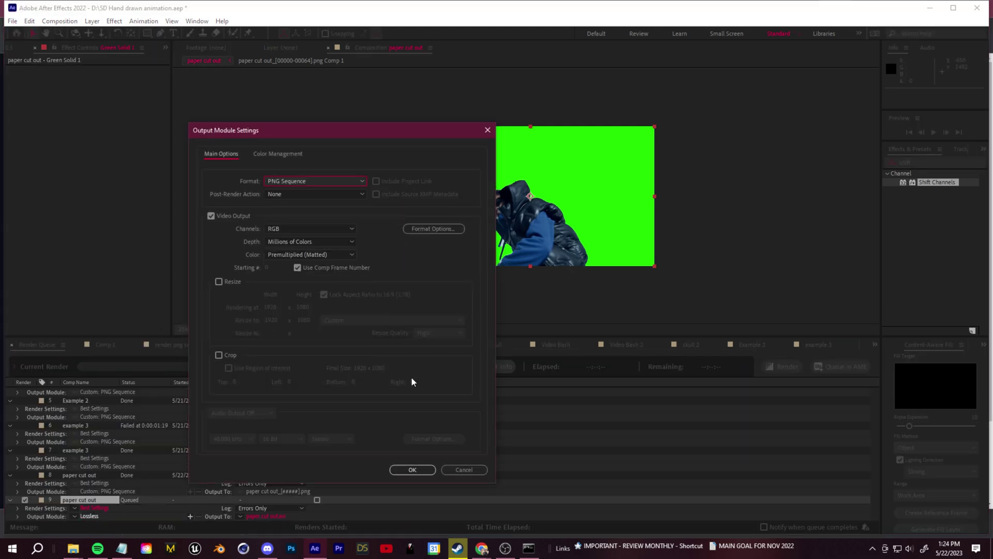
pyautogui.click(412, 469)
# Save the output into a new folder named "cut out green screen png" inside SD hand drawn animation, and start rendering.
pyautogui.click(284, 516)
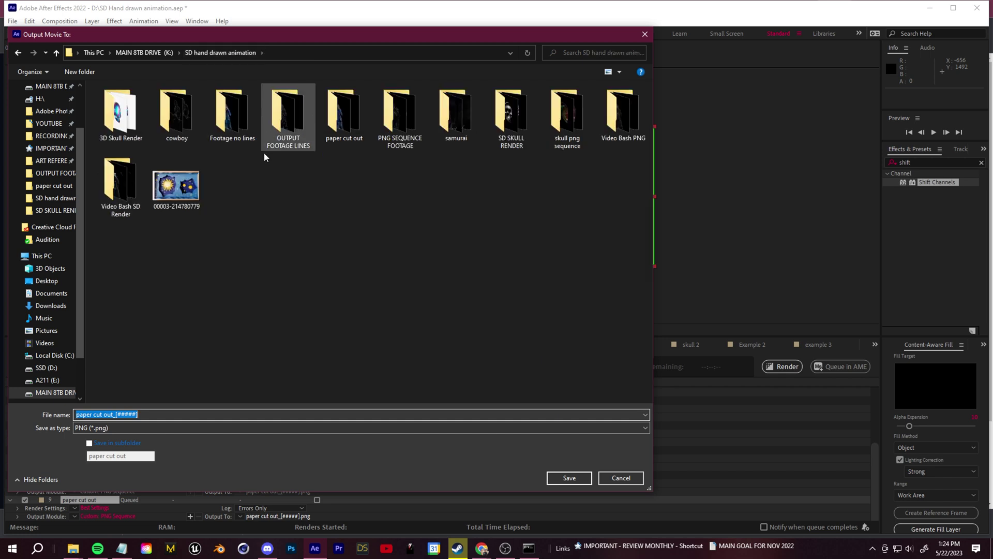
pyautogui.rightClick(201, 208)
pyautogui.moveTo(310, 348)
pyautogui.click(354, 354)
pyautogui.write('cut out green screen png')
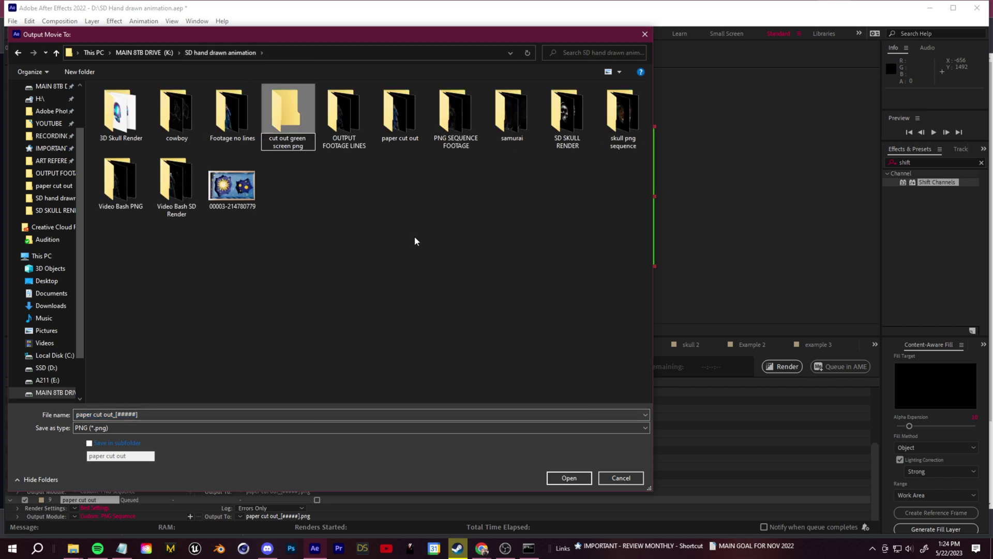
pyautogui.doubleClick(282, 137)
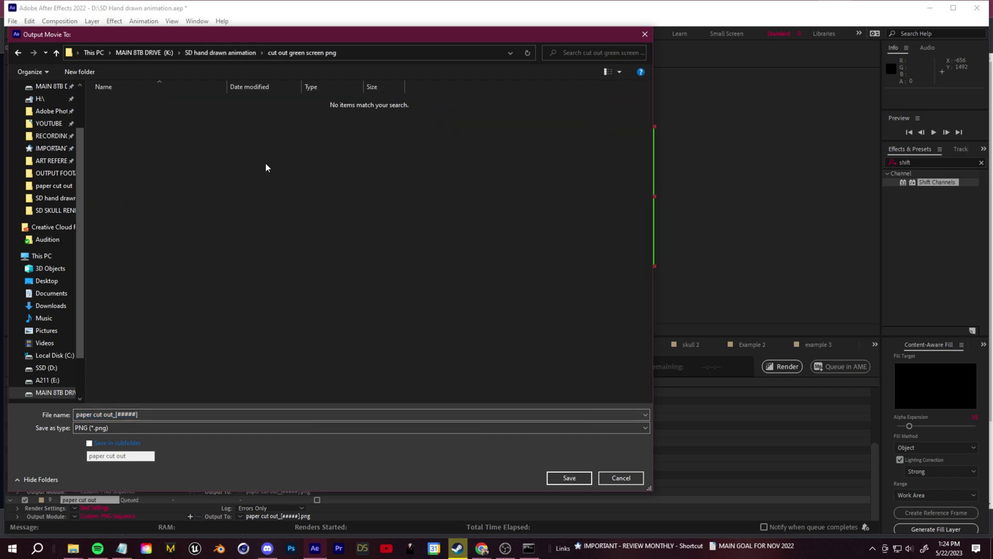
pyautogui.click(569, 478)
pyautogui.click(783, 367)
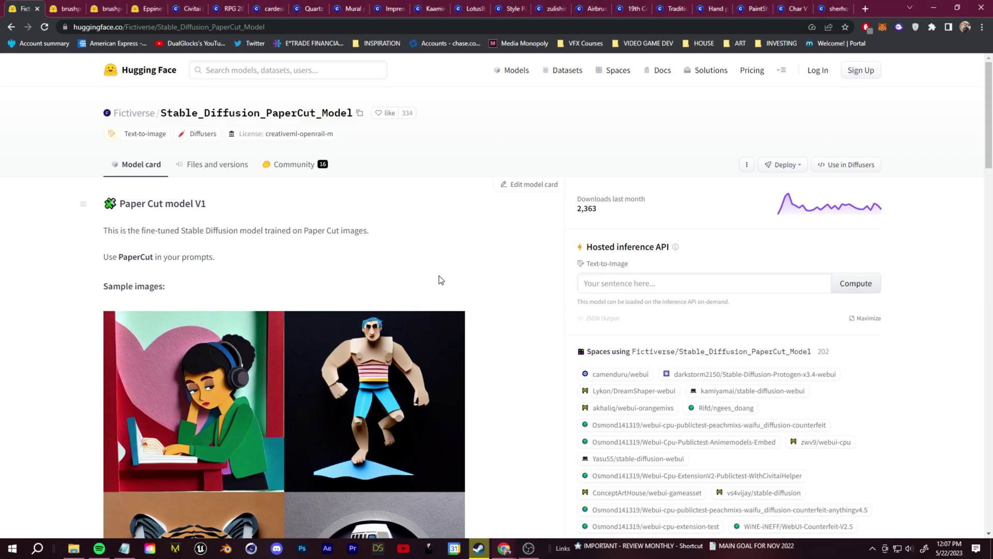
# Examine the PaperCut model page, the generated "paper cut out student" image, and the keyed paper cut out sequence over the footage.
pyautogui.scroll(-3, 393, 305)
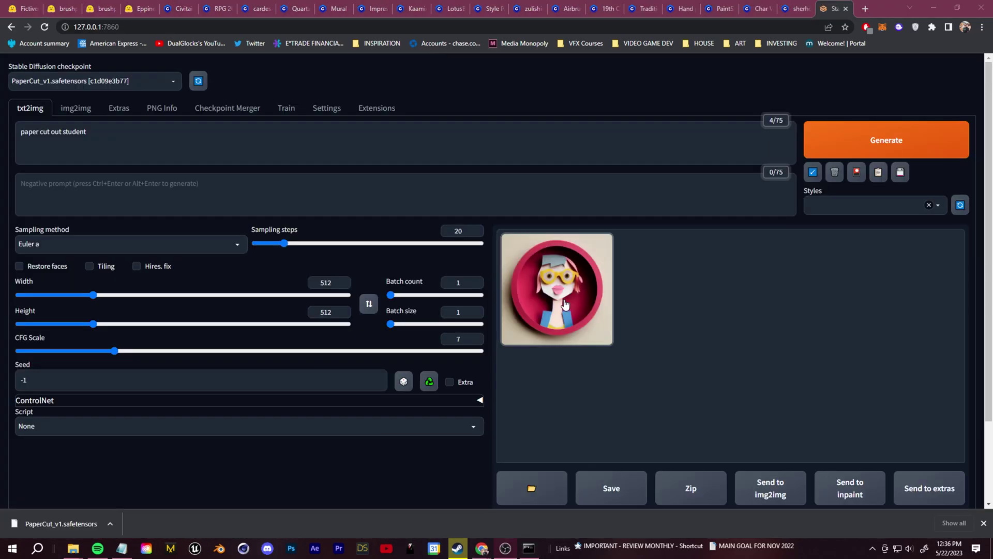
pyautogui.click(565, 305)
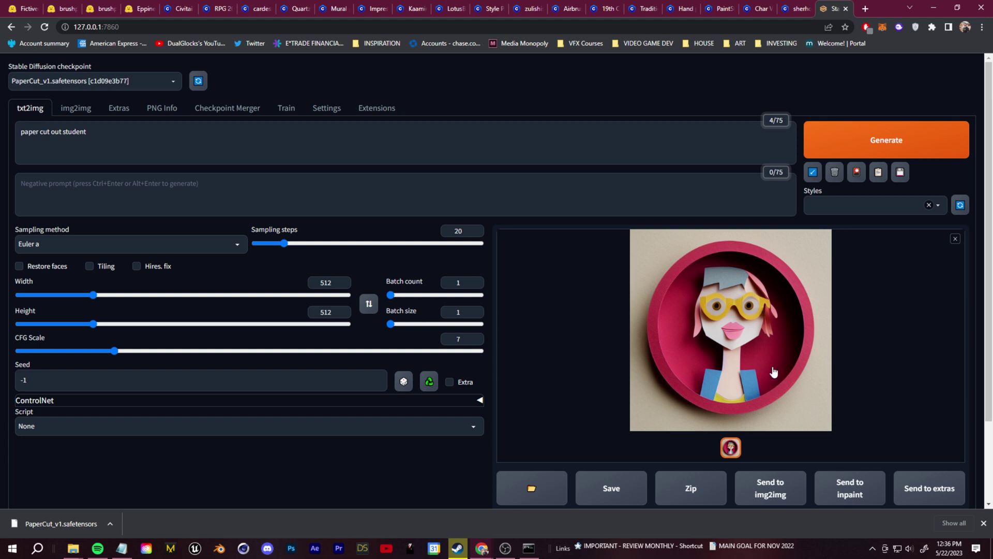
pyautogui.click(956, 239)
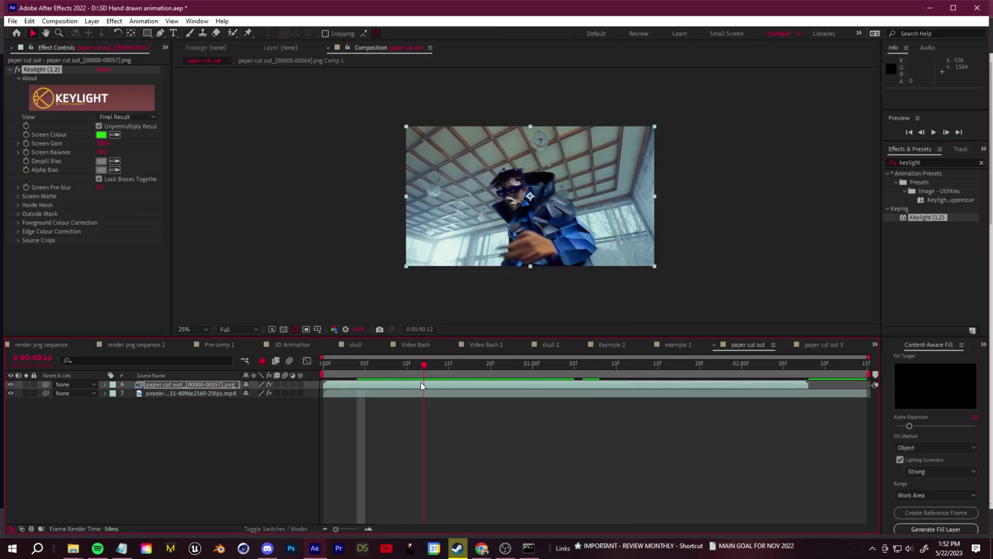
pyautogui.moveTo(421, 381); pyautogui.dragTo(558, 407)
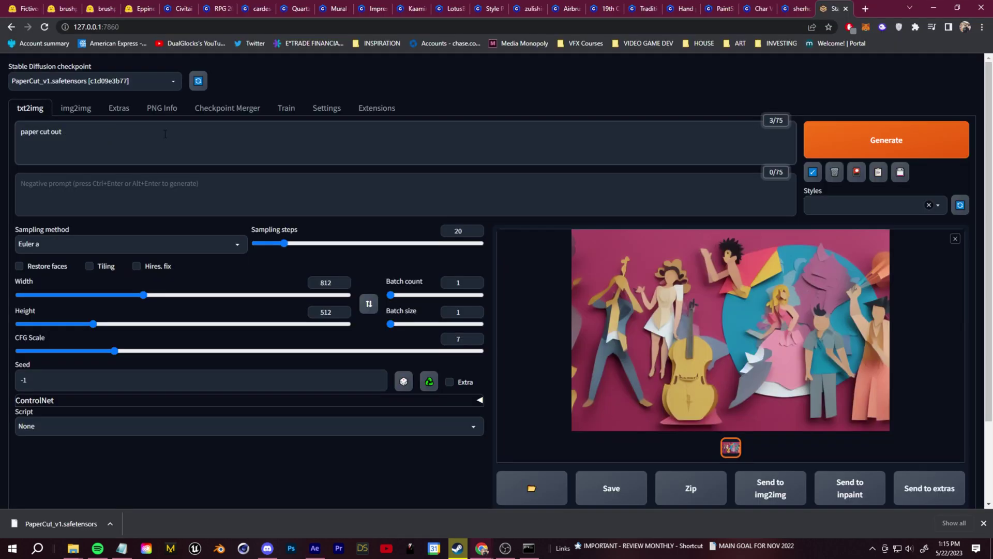
# Generate txt2img images with the prompts "paper cut out globe" and "paper cut out galaxy".
pyautogui.write('lobe')
pyautogui.hotkey('ctrl', 'Return')
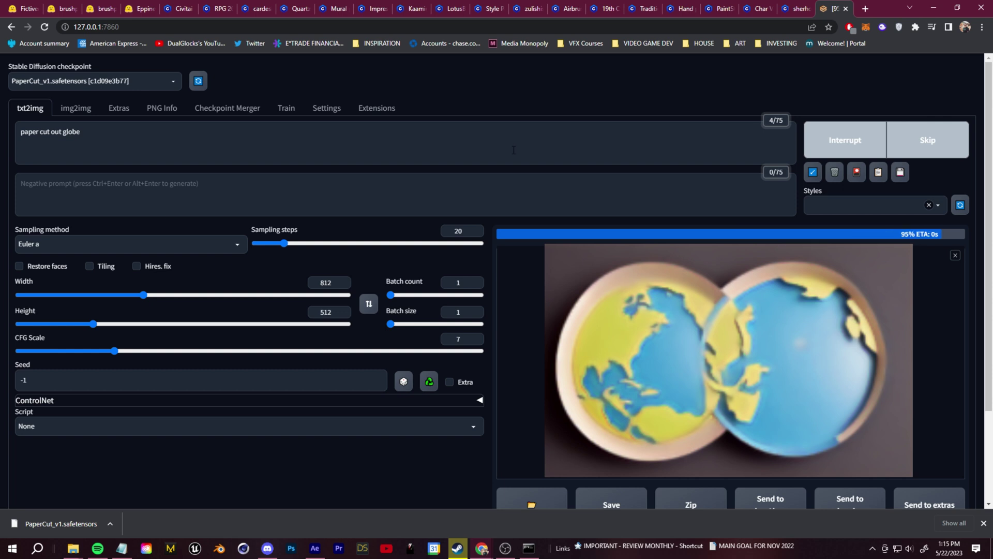
pyautogui.doubleClick(65, 132)
pyautogui.click(917, 140)
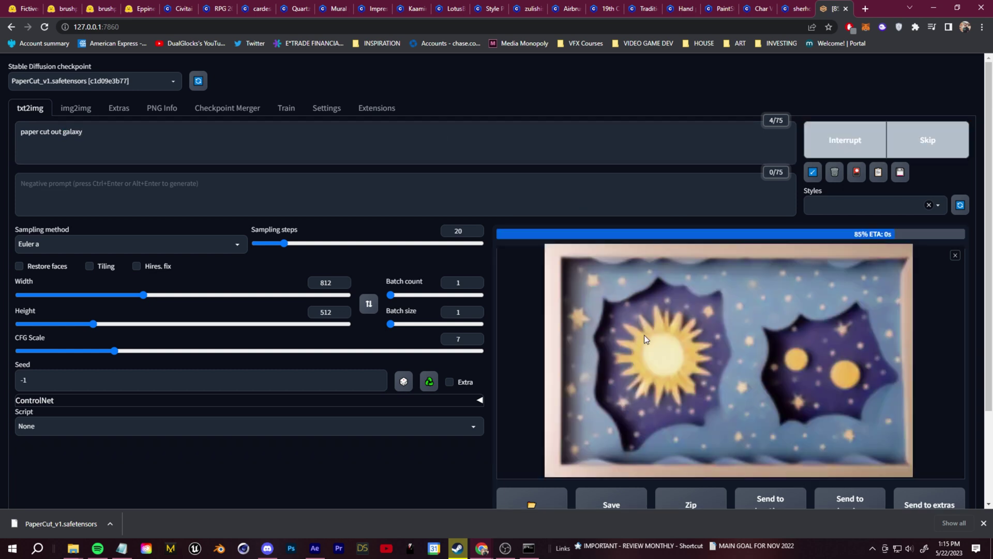
# Save the generated paper cut out galaxy image as 00003-214780779.png.
pyautogui.click(579, 336)
pyautogui.rightClick(580, 292)
pyautogui.click(601, 314)
pyautogui.click(670, 398)
pyautogui.click(191, 495)
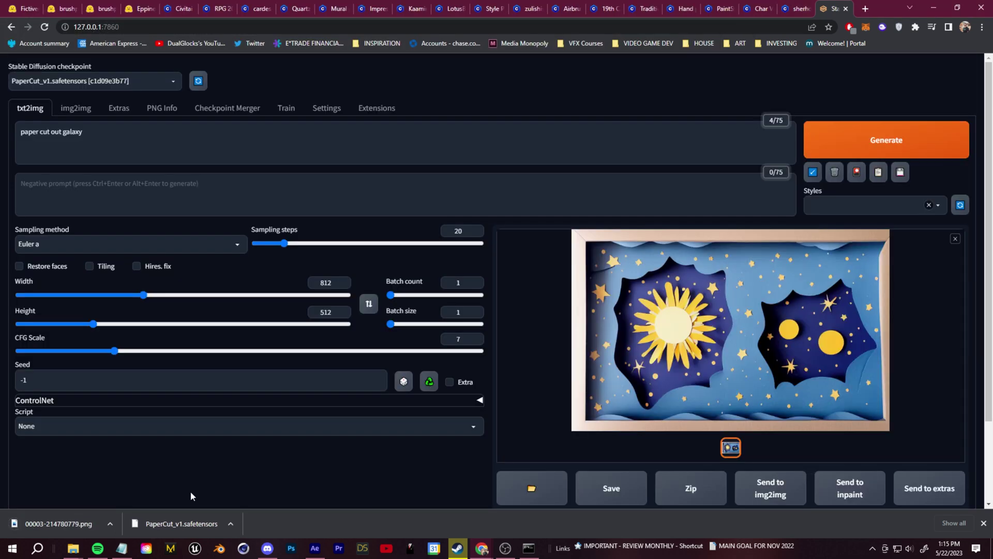
# Show the downloaded galaxy image in its folder, and place it full-frame beneath the paper cut out layers in After Effects.
pyautogui.click(110, 524)
pyautogui.click(133, 489)
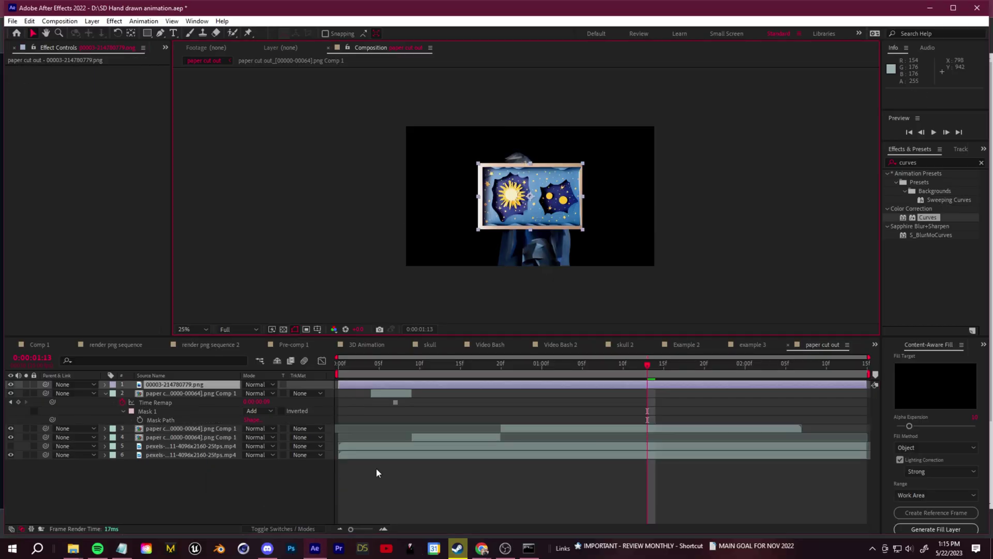
pyautogui.click(163, 450)
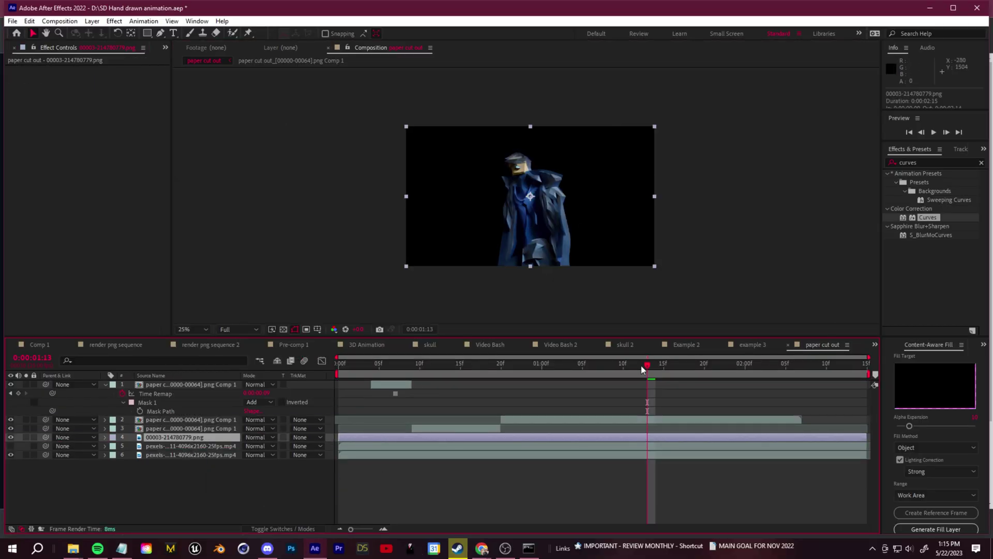
# Try a different blending mode on the second paper cut out layer, and search the effects for "unmult".
pyautogui.click(259, 419)
pyautogui.click(288, 207)
pyautogui.click(258, 419)
pyautogui.click(931, 162)
pyautogui.write('unmult')
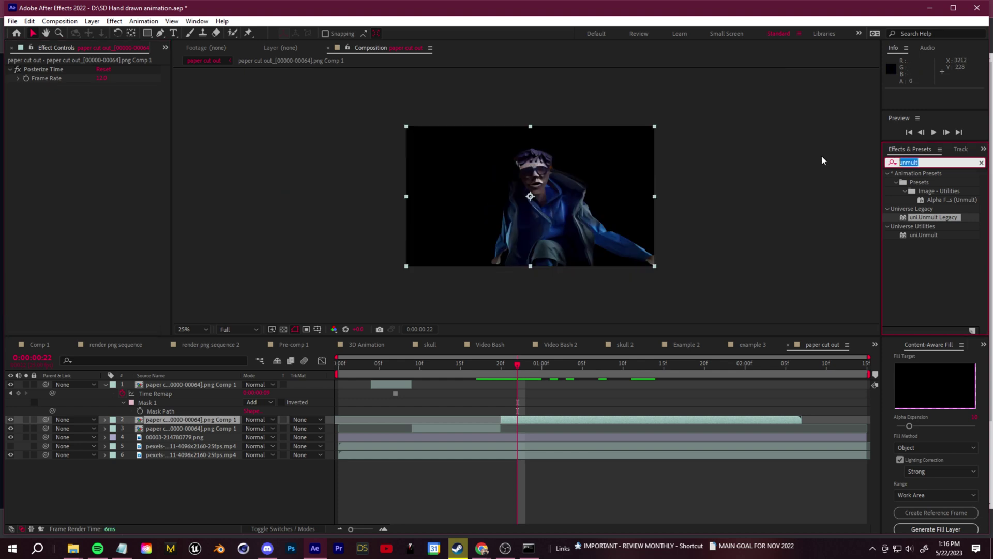
# Duplicate the 00003-214780779.png background layer and draw an elliptical mask over its left half.
pyautogui.hotkey('ctrl', 'd')
pyautogui.press('q')
pyautogui.press('q')
pyautogui.press('q')
pyautogui.moveTo(415, 131); pyautogui.dragTo(549, 258)
# Delete the second effect from the selected galaxy image layer and increase the feather of the elliptical mask.
pyautogui.click(174, 446)
pyautogui.click(47, 104)
pyautogui.press('Delete')
pyautogui.click(123, 420)
pyautogui.moveTo(258, 437); pyautogui.dragTo(443, 439)
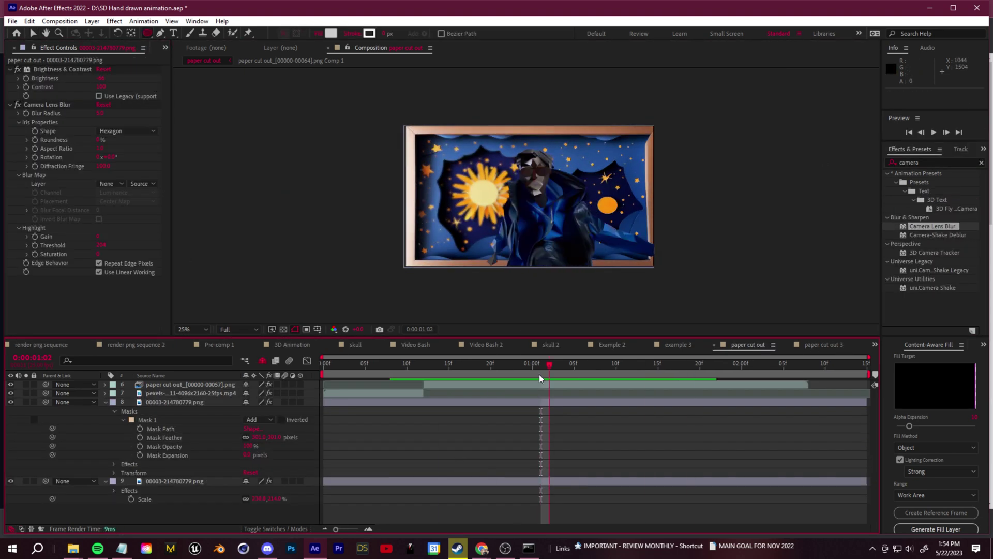
# At 0:00:00:22, increase the Camera Lens Blur radius on the masked galaxy image layer.
pyautogui.moveTo(540, 378); pyautogui.dragTo(508, 378)
pyautogui.click(507, 402)
pyautogui.moveTo(100, 113); pyautogui.dragTo(137, 117)
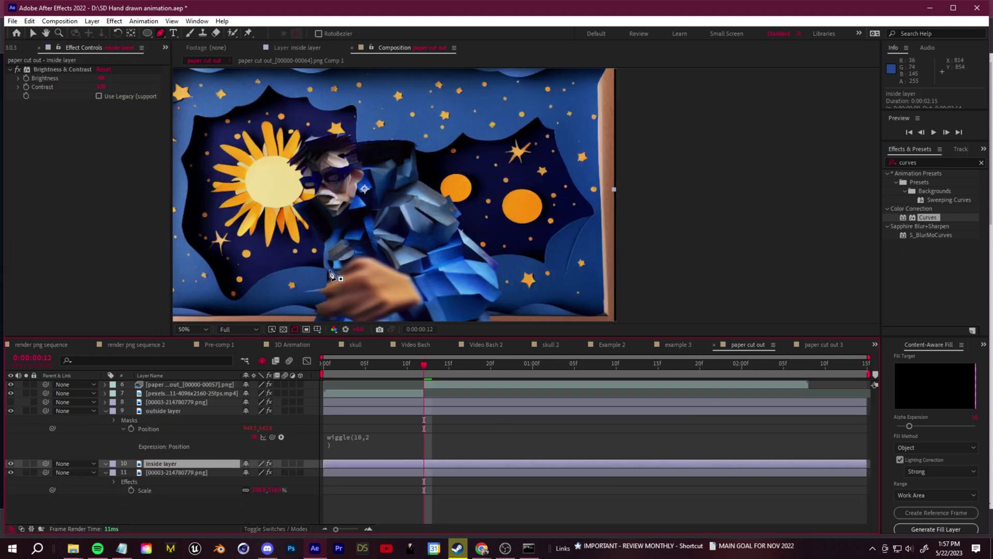
# Trace a Pen tool mask on the inside layer around the dark cut-out openings of the galaxy artwork.
pyautogui.click(482, 232)
pyautogui.moveTo(442, 232); pyautogui.dragTo(424, 241)
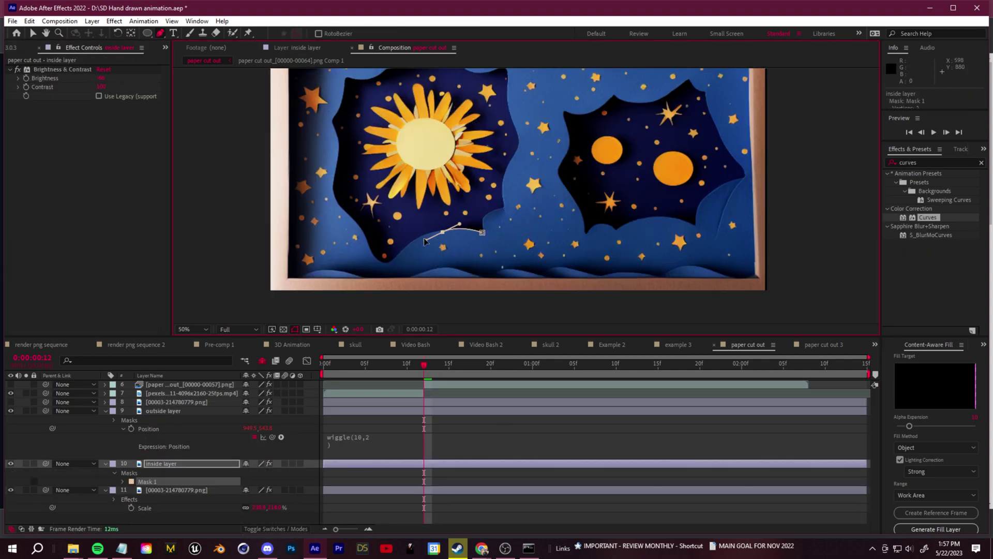
pyautogui.click(331, 120)
pyautogui.moveTo(335, 124); pyautogui.dragTo(308, 213)
pyautogui.click(317, 183)
pyautogui.click(319, 166)
pyautogui.click(349, 164)
pyautogui.click(378, 153)
pyautogui.click(394, 134)
pyautogui.moveTo(416, 148); pyautogui.dragTo(428, 149)
pyautogui.click(490, 231)
pyautogui.click(477, 268)
pyautogui.moveTo(477, 294); pyautogui.dragTo(483, 239)
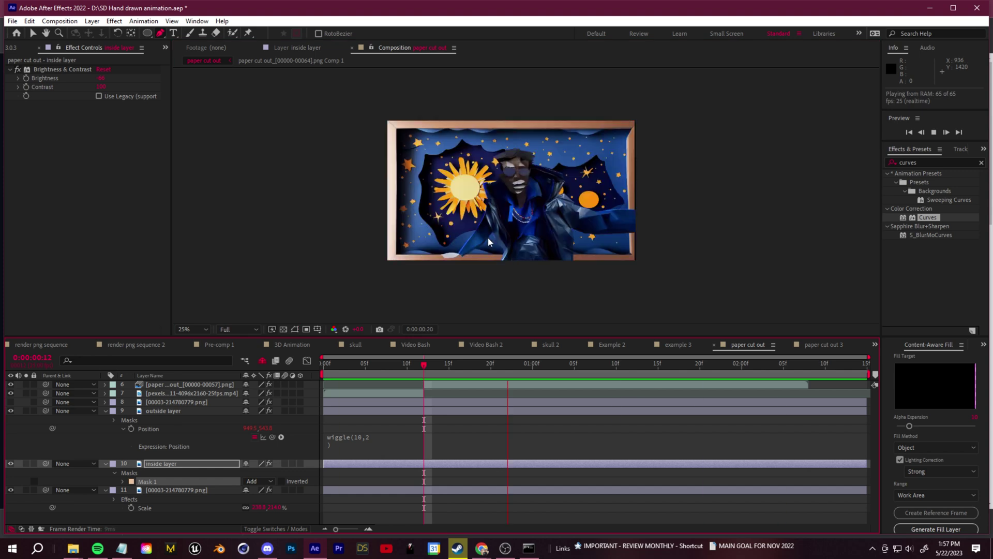
# Change the outside layer's Position expression to wiggle(1,2) and play back the composition.
pyautogui.click(383, 437)
pyautogui.press('BackSpace')
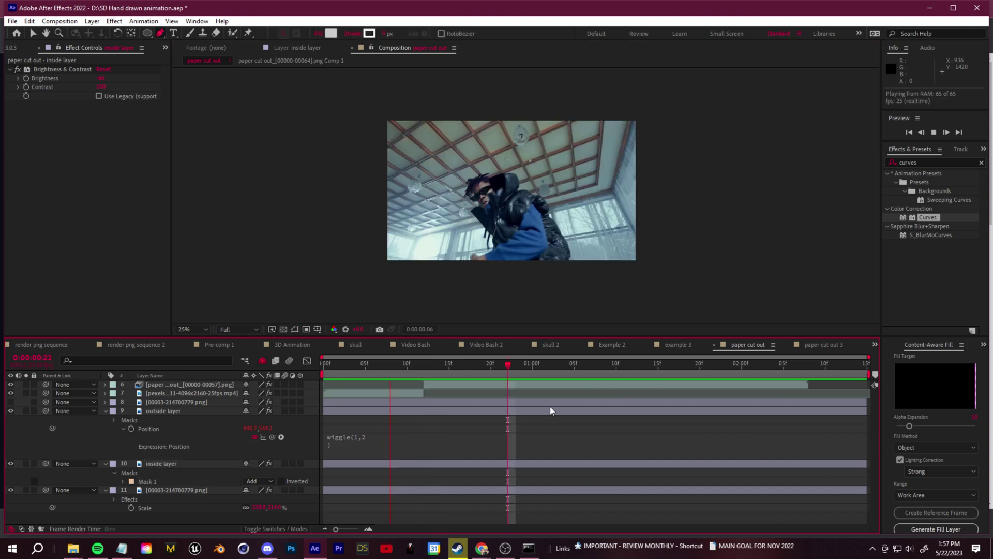
pyautogui.scroll(2, 453, 300)
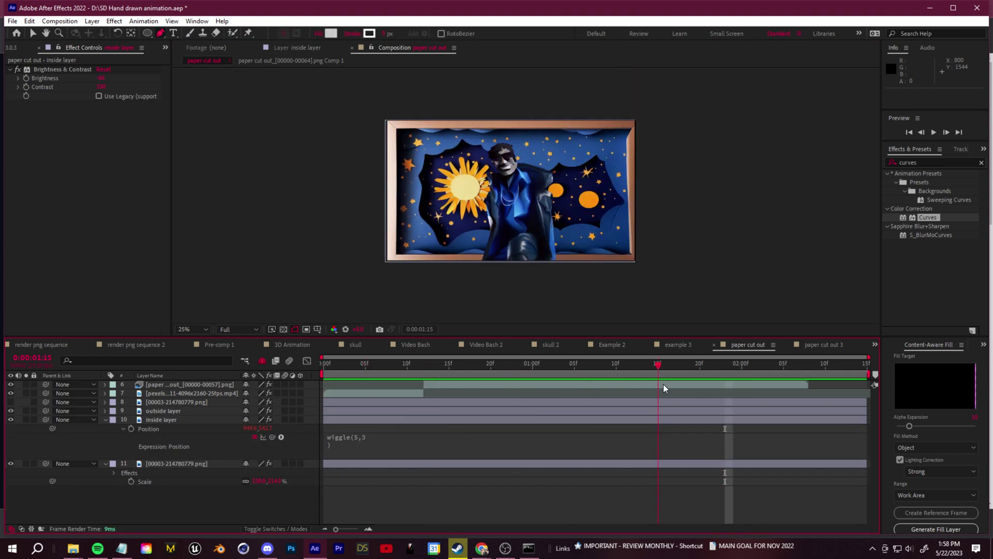
# Collapse the inside layer's properties, pre-compose the character, footage and galaxy layers as paper cut out, and open that composition.
pyautogui.press('space')
pyautogui.press('space')
pyautogui.click(106, 420)
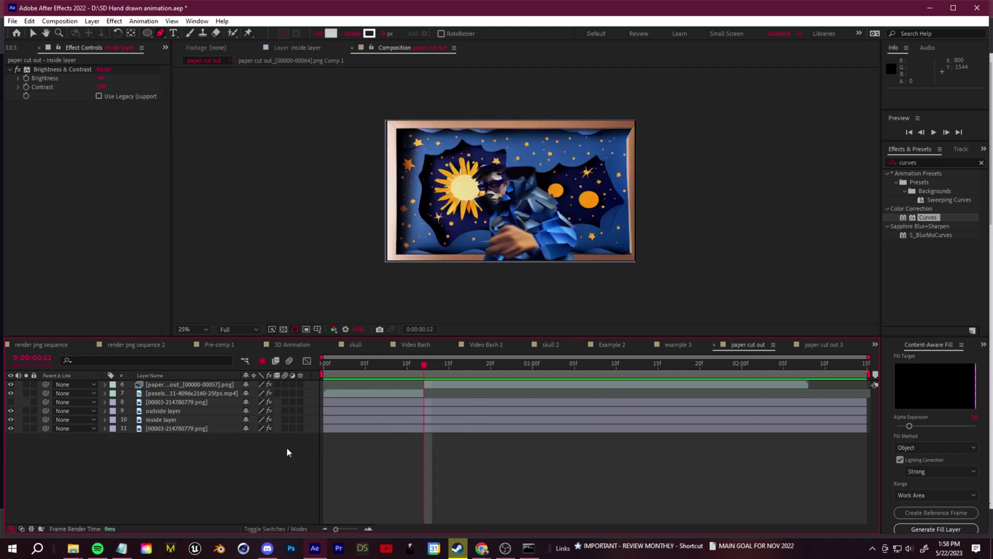
pyautogui.moveTo(287, 447); pyautogui.dragTo(183, 384)
pyautogui.hotkey('ctrl', 'shift', 'c')
pyautogui.write('pa')
pyautogui.press('Return')
pyautogui.doubleClick(183, 385)
# Pre-compose all six layers in the nested composition as paper cut out main and open the Posterize Time frame rate for editing.
pyautogui.click(197, 420)
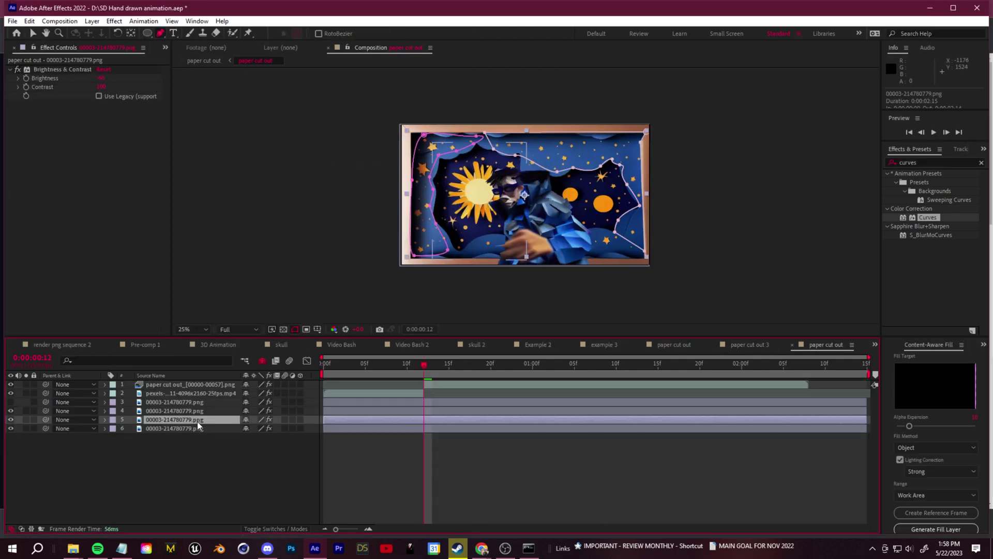
pyautogui.click(196, 402)
pyautogui.press('space')
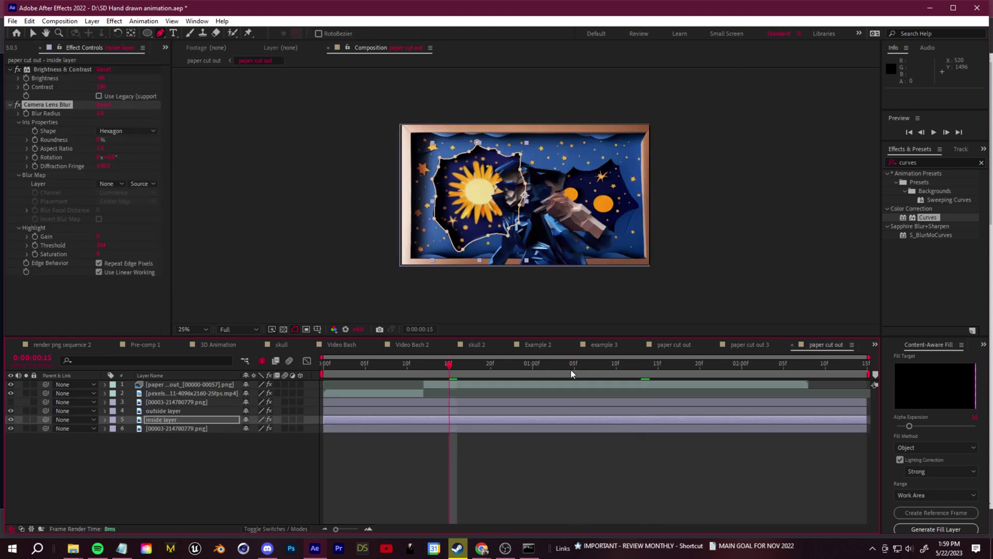
pyautogui.moveTo(234, 461); pyautogui.dragTo(184, 402)
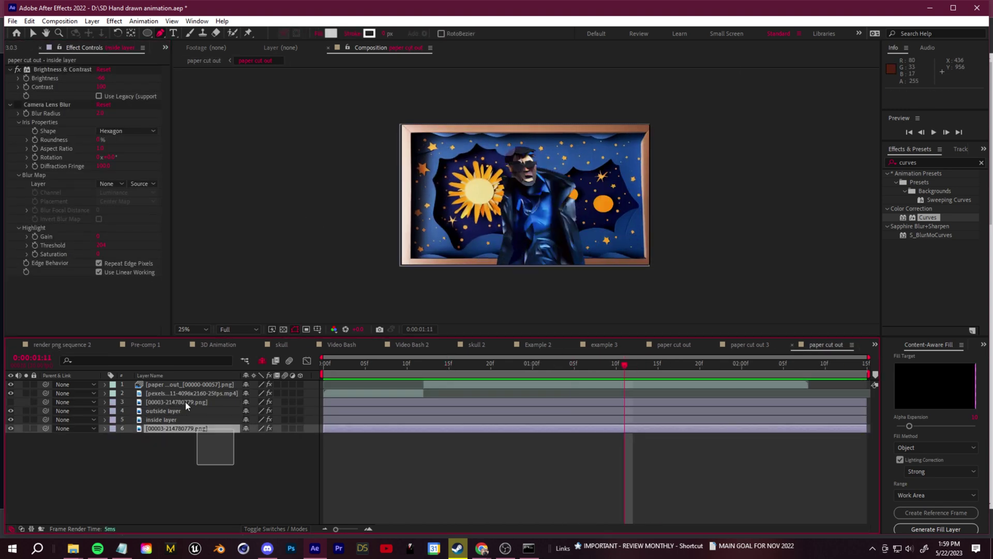
pyautogui.click(160, 416)
pyautogui.hotkey('ctrl', 'a')
pyautogui.hotkey('ctrl', 'shift', 'c')
pyautogui.write('paper cut out main')
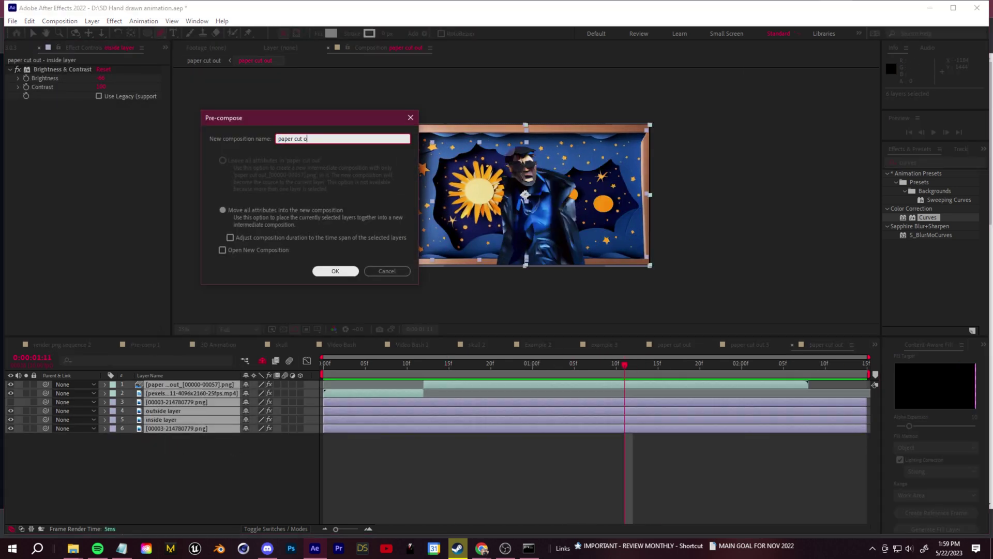
pyautogui.click(336, 272)
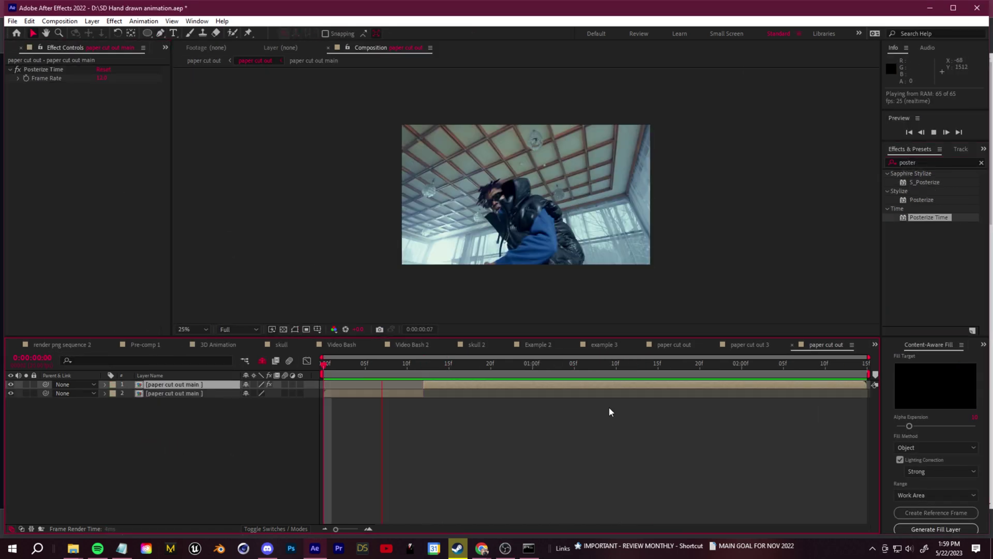
pyautogui.click(105, 78)
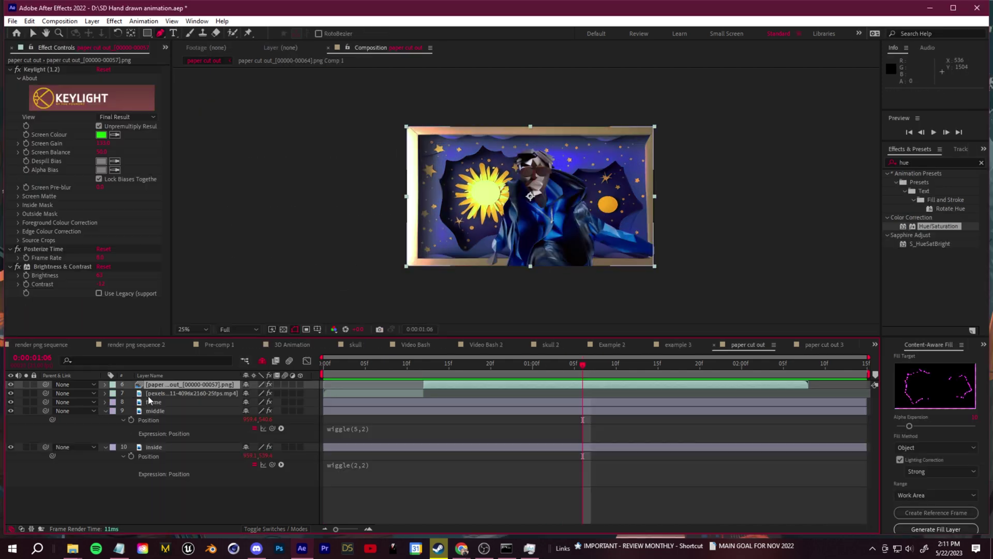
# Place the character PNG sequence below the frame layer in the stacking order and play back the composition.
pyautogui.moveTo(147, 395); pyautogui.dragTo(150, 406)
pyautogui.press('space')
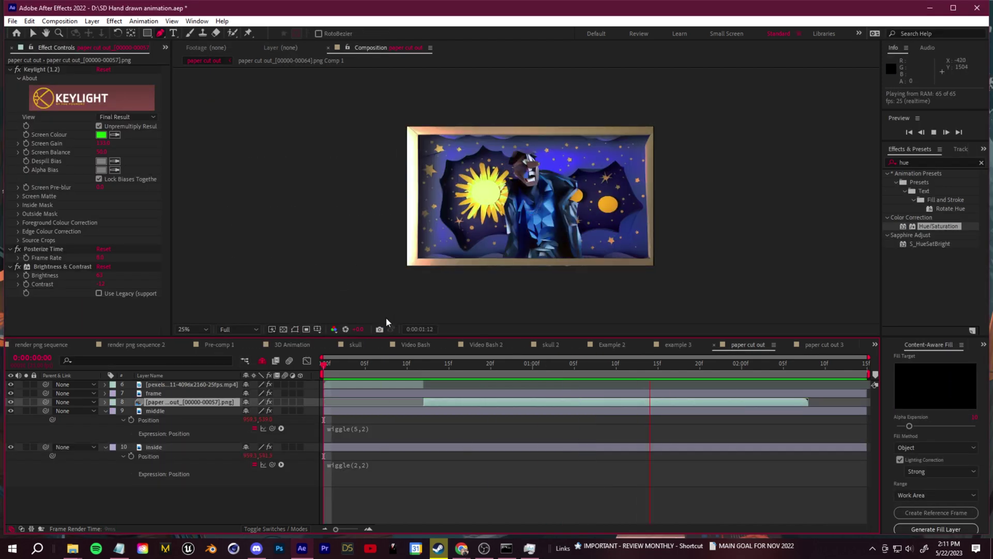
# Make the footage, frame, character, middle and inside layers 3D and add a new camera.
pyautogui.moveTo(301, 418); pyautogui.dragTo(300, 446)
pyautogui.rightClick(222, 448)
pyautogui.click(390, 374)
# Keyframe all of the camera's transform properties at 0:00:00:12 and animate a camera move ending near the end of the timeline.
pyautogui.click(106, 385)
pyautogui.click(114, 393)
pyautogui.moveTo(131, 402); pyautogui.dragTo(131, 446)
pyautogui.moveTo(423, 364); pyautogui.dragTo(592, 414)
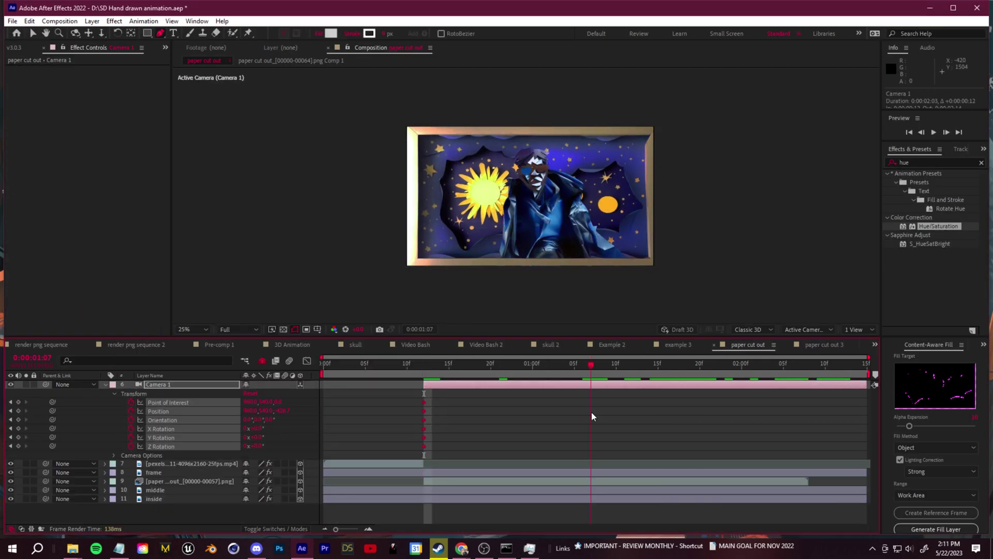
pyautogui.moveTo(850, 364); pyautogui.dragTo(499, 391)
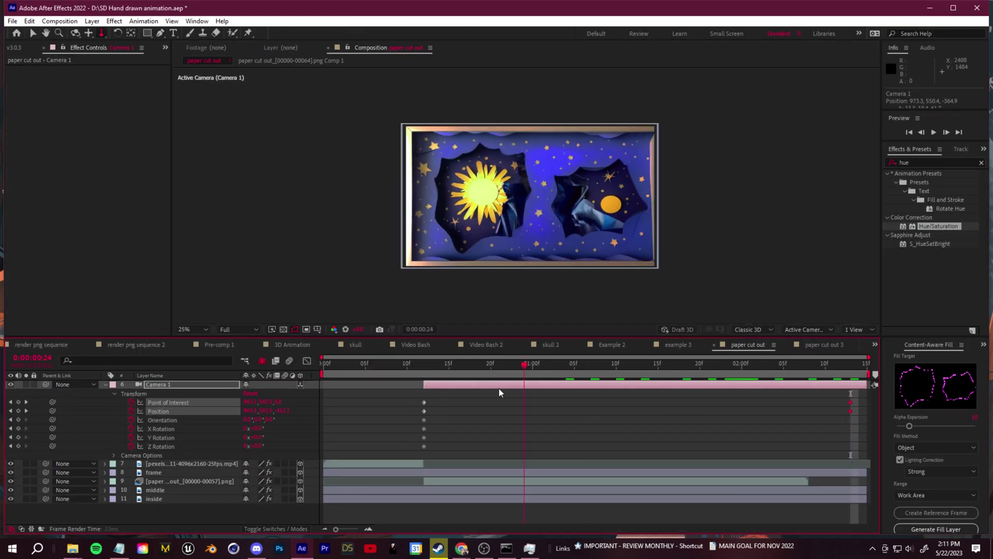
# Reveal the character sequence's Position and bring the character in front of the middle artwork layer in depth.
pyautogui.click(455, 482)
pyautogui.press('space')
pyautogui.press('p')
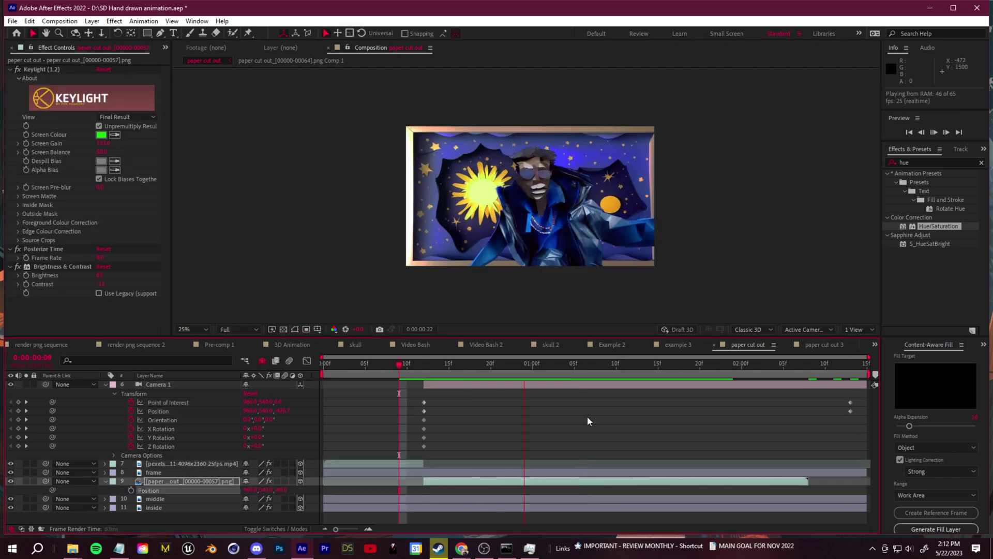
# Animate the middle layer's Position with a second keyframe at 0:00:02:04 that shifts it in depth.
pyautogui.moveTo(765, 385); pyautogui.dragTo(624, 384)
pyautogui.click(455, 499)
pyautogui.press('p')
pyautogui.moveTo(279, 507); pyautogui.dragTo(301, 505)
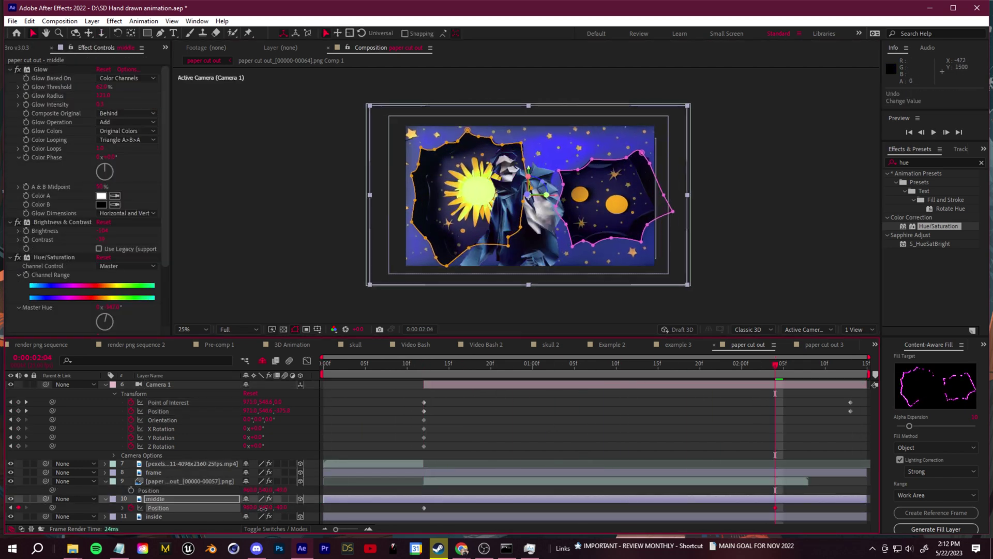
# Trim the start of the frame, middle and inside layers to 0:00:00:12 and play back the composition.
pyautogui.moveTo(746, 364); pyautogui.dragTo(424, 365)
pyautogui.moveTo(324, 472); pyautogui.dragTo(424, 472)
pyautogui.moveTo(324, 499); pyautogui.dragTo(424, 498)
pyautogui.moveTo(323, 516); pyautogui.dragTo(424, 516)
pyautogui.press('Home')
pyautogui.press('space')
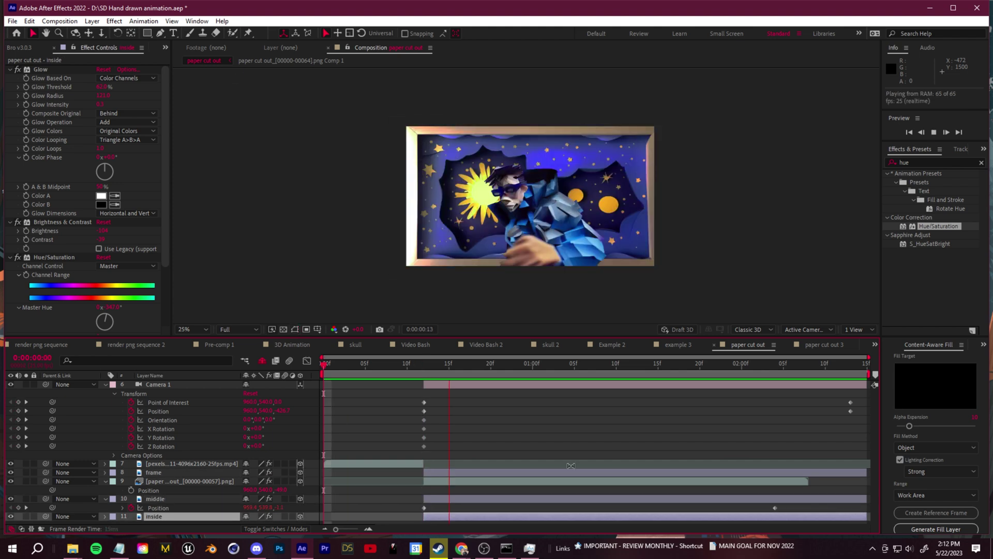
pyautogui.click(808, 371)
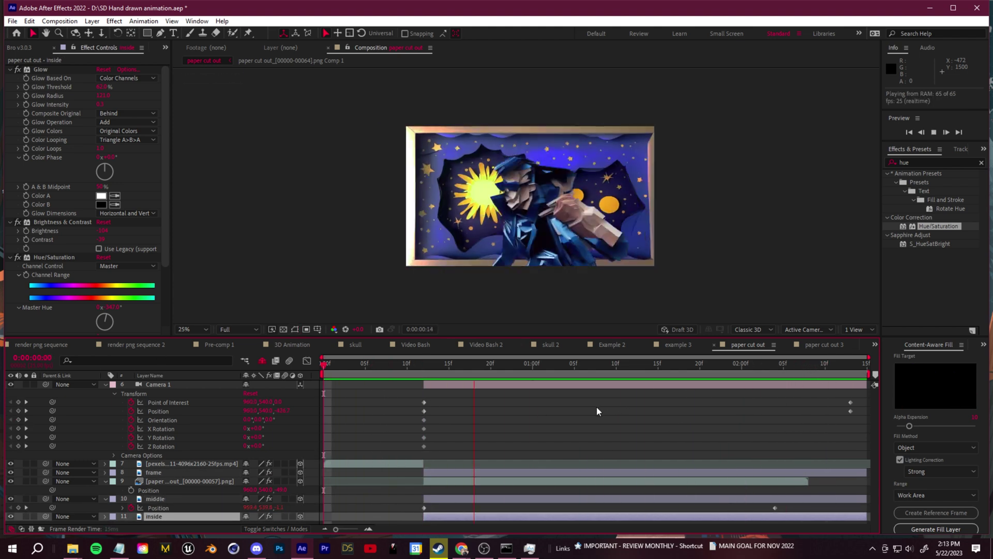
pyautogui.press('space')
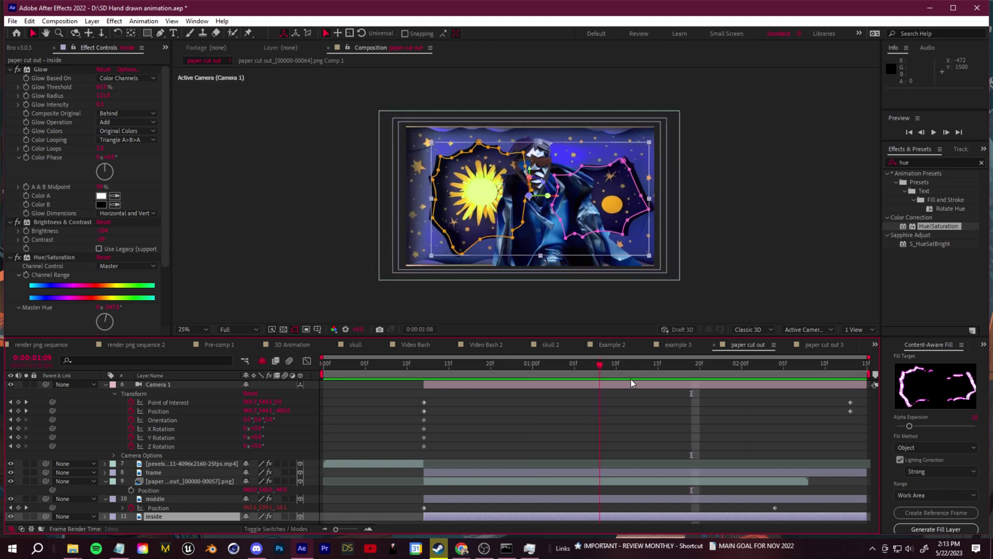
# Collapse the expanded layer properties and pre-compose the camera and all the artwork layers as PAPER CUT OUT MAIN.
pyautogui.click(106, 384)
pyautogui.click(105, 410)
pyautogui.click(106, 420)
pyautogui.keyDown('shift'); pyautogui.click(170, 385); pyautogui.keyUp('shift')
pyautogui.hotkey('ctrl', 'shift', 'c')
pyautogui.write('PAPER CUT OUT MAIN')
pyautogui.press('Return')
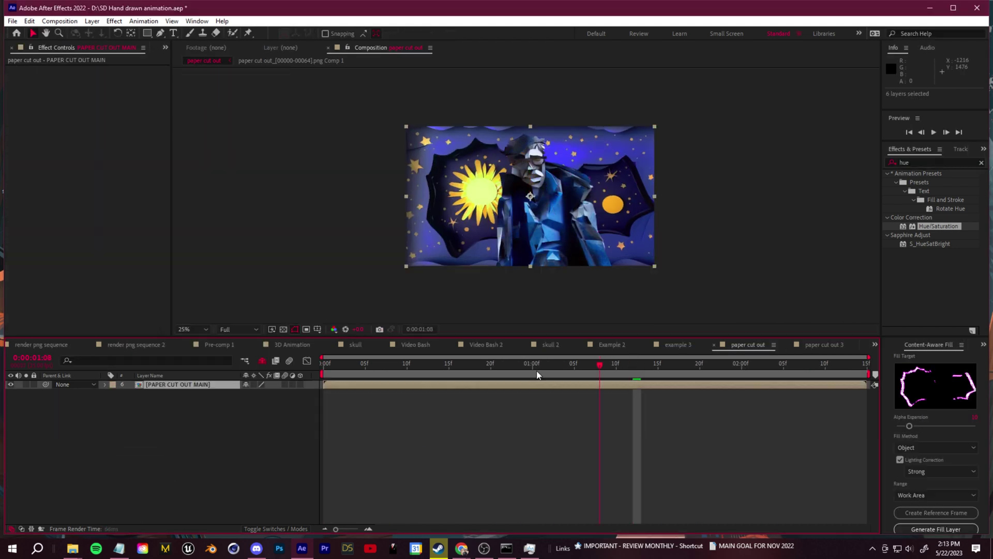
# Pre-compose the part of PAPER CUT OUT MAIN after 0:00:00:12 and apply Posterize Time to it.
pyautogui.hotkey('ctrl', 'shift', 'c')
pyautogui.click(333, 273)
pyautogui.click(924, 163)
pyautogui.write('pso')
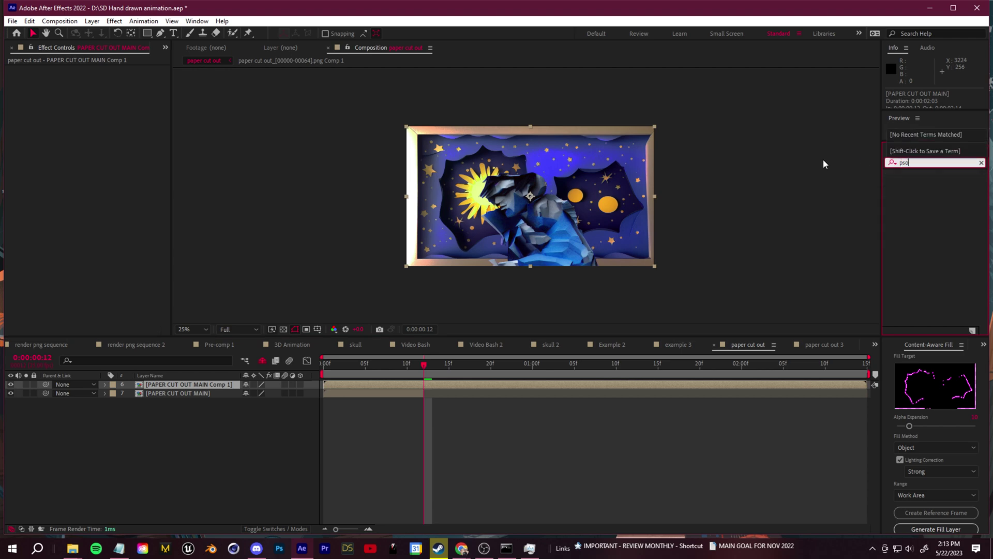
pyautogui.moveTo(926, 197); pyautogui.dragTo(436, 388)
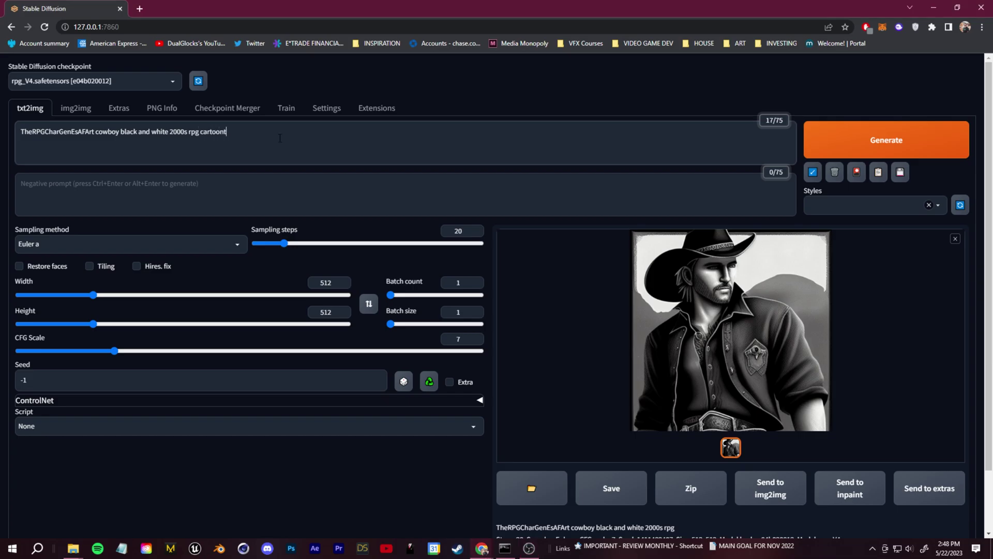
# In Stable Diffusion, generate black-and-white 2000s cowboy images from txt2img prompt variations such as rpg cartoony and deep blacks.
pyautogui.hotkey('ctrl', 'Return')
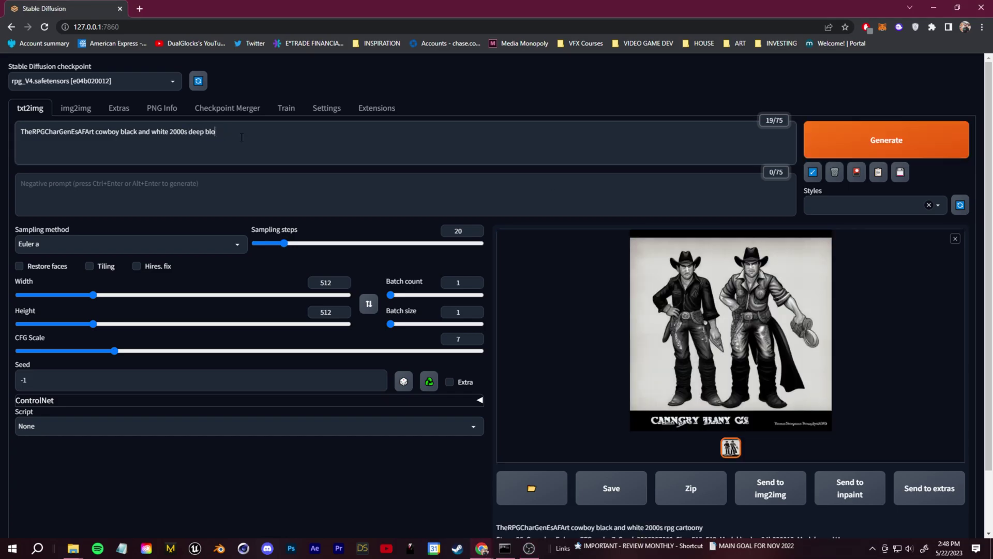
pyautogui.press('BackSpace')
pyautogui.write('acks')
pyautogui.hotkey('ctrl', 'Return')
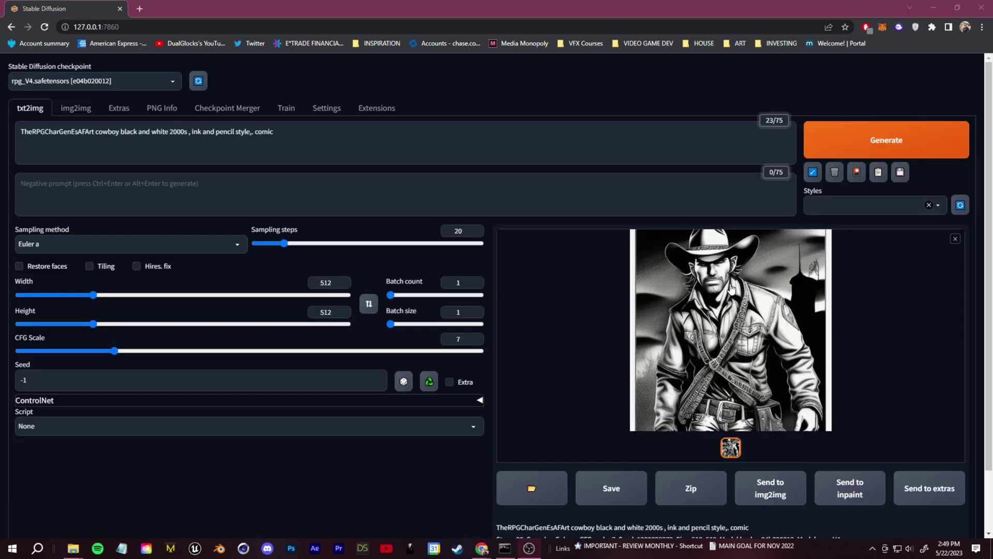
pyautogui.click(808, 337)
pyautogui.click(809, 337)
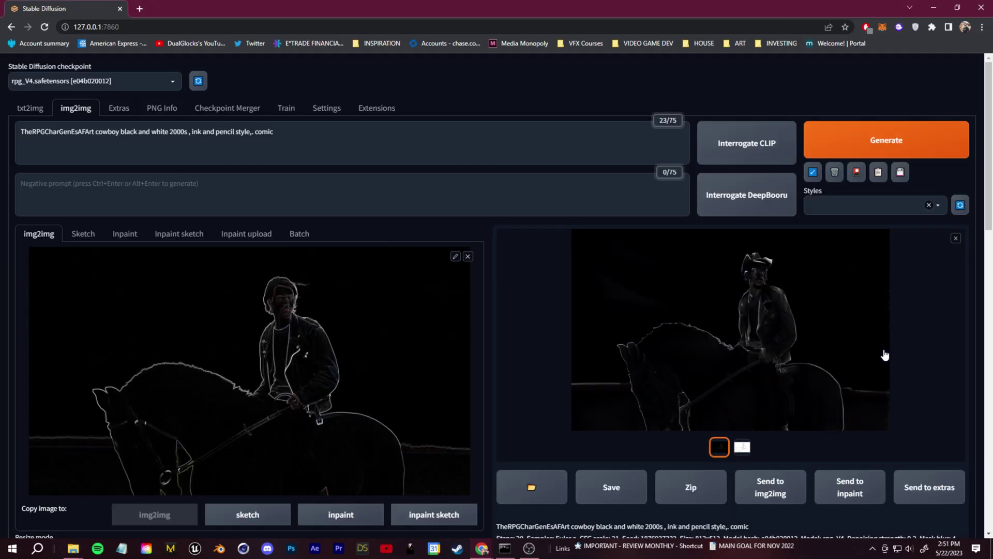
# Set the img2img denoising strength to 0.44, generate the cowboy on horseback, and inspect the rendered image.
pyautogui.hotkey('ctrl', 'Return')
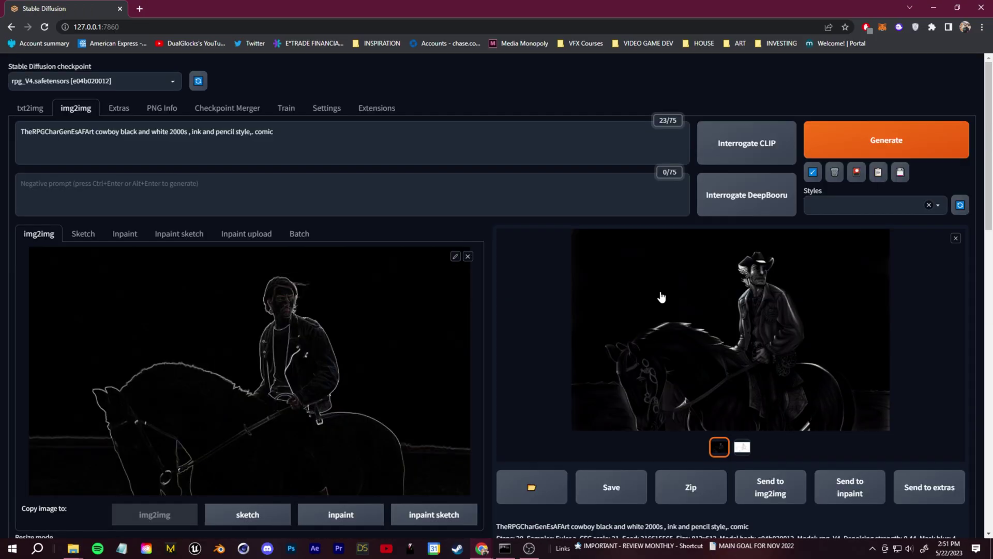
pyautogui.scroll(-7, 539, 431)
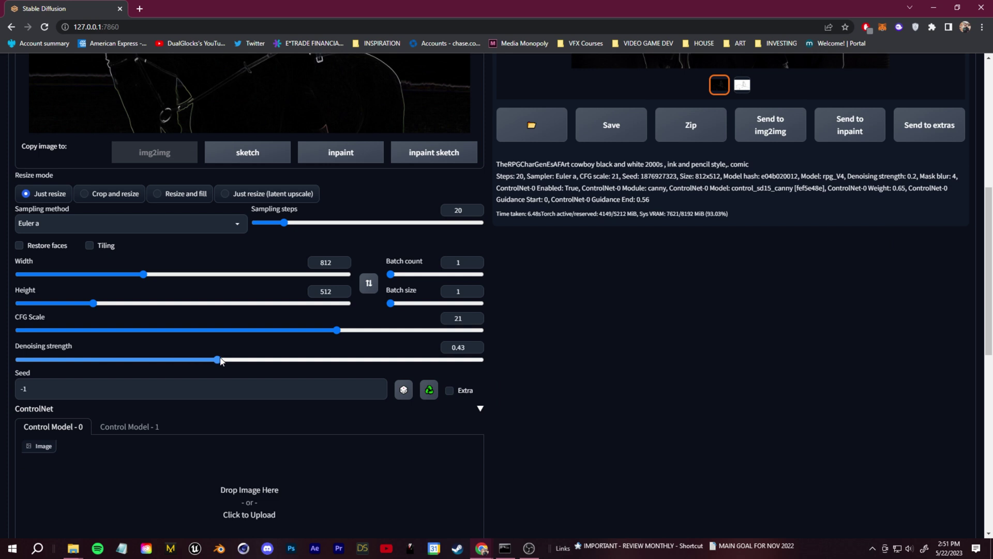
pyautogui.scroll(7, 603, 418)
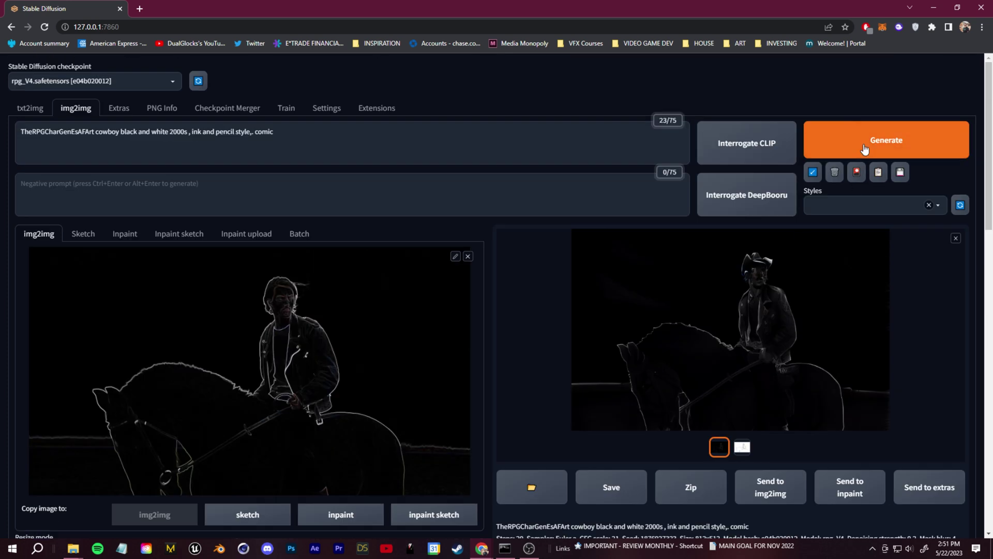
pyautogui.click(869, 140)
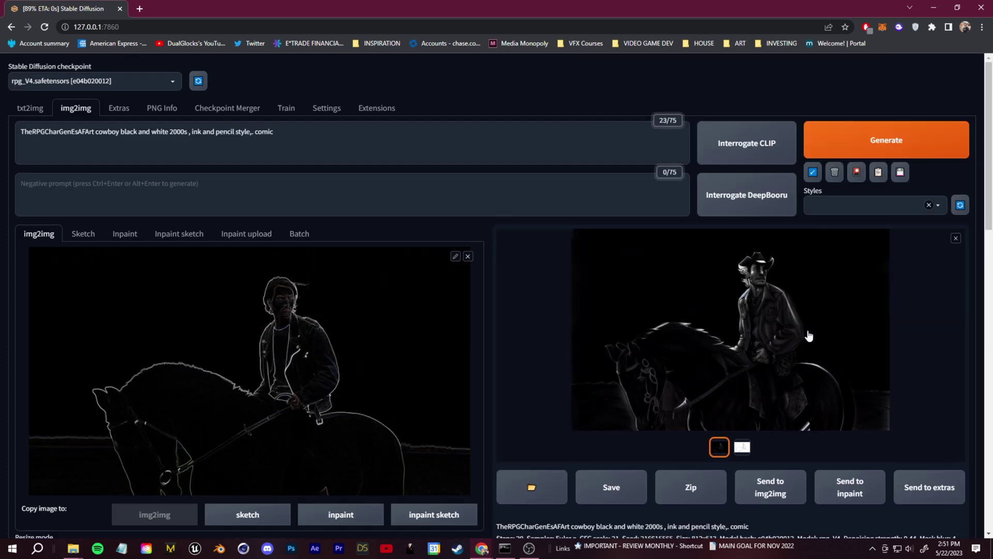
pyautogui.click(877, 334)
pyautogui.click(896, 337)
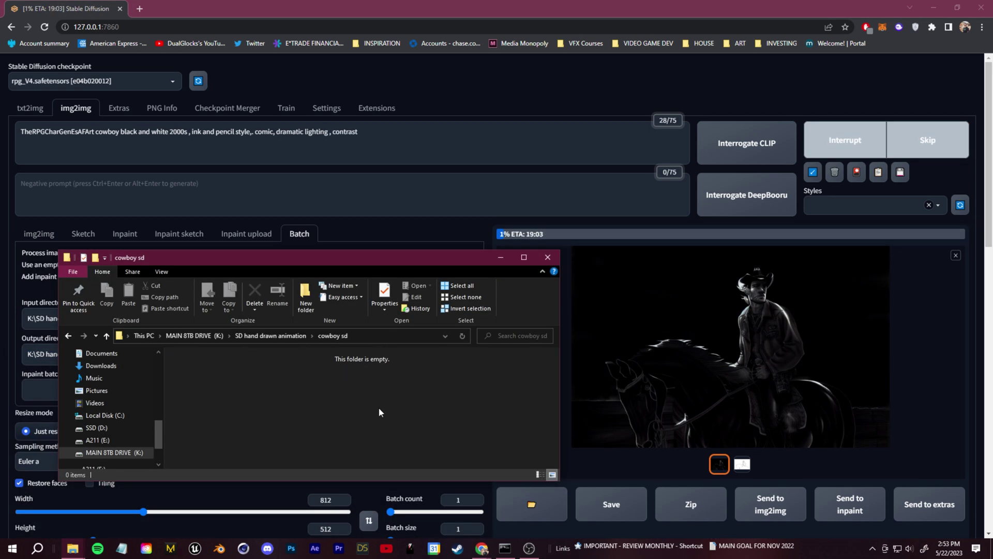
# Browse the batch-rendered frames in the cowboy sd folder to check the cowboy's style and consistency.
pyautogui.doubleClick(199, 373)
pyautogui.click(564, 180)
pyautogui.doubleClick(262, 385)
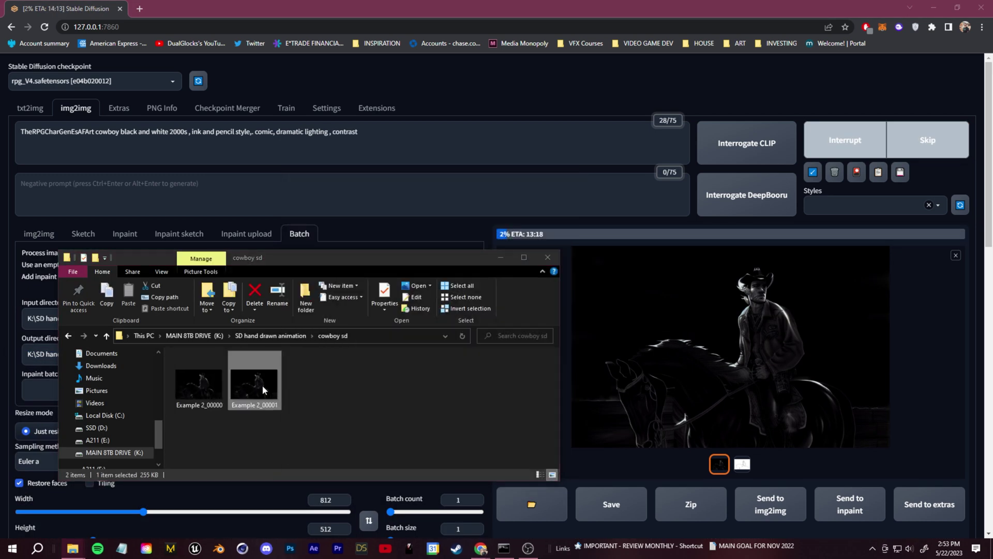
pyautogui.scroll(4, 490, 299)
pyautogui.scroll(-4, 489, 300)
pyautogui.click(566, 336)
pyautogui.click(566, 336)
pyautogui.click(566, 337)
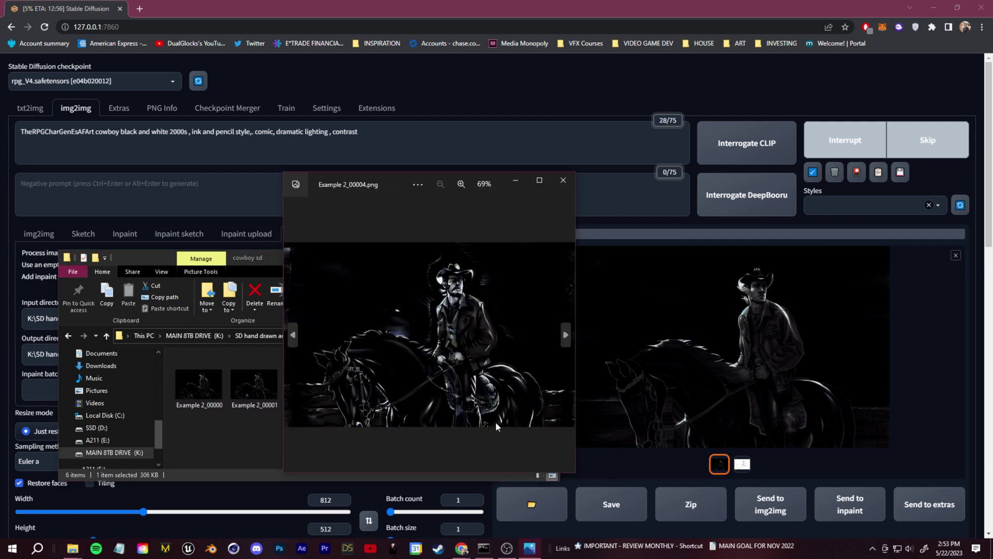
pyautogui.click(566, 336)
pyautogui.click(566, 336)
pyautogui.click(566, 337)
pyautogui.click(563, 180)
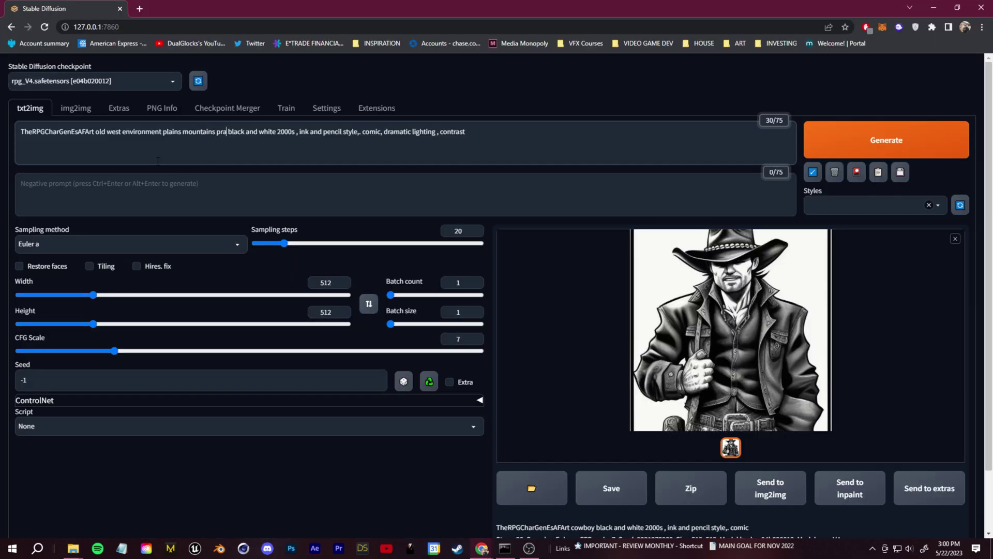
# Generate an old west environment with plains and mountains in txt2img and save the PNG to the SD hand drawn animation folder.
pyautogui.hotkey('ctrl', 'Return')
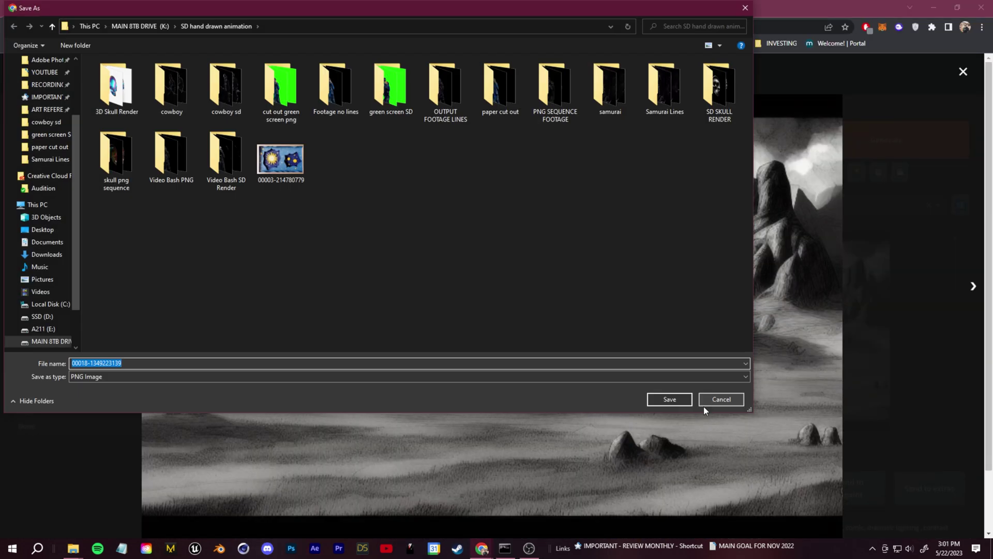
pyautogui.press('Return')
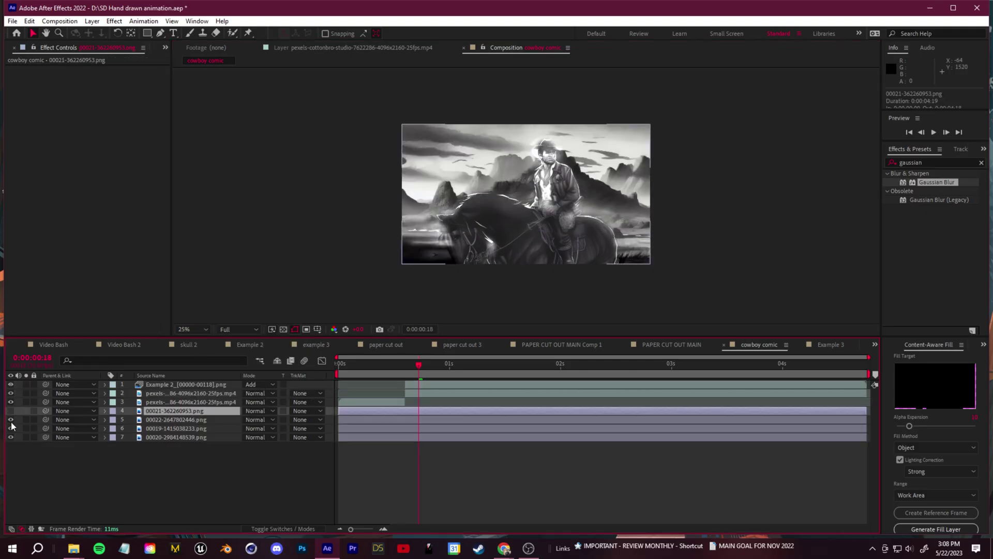
# In After Effects, hide background image 00022-2647802446.png and apply Brightness & Contrast to 00019-1415038233.png and the upper rider footage layer.
pyautogui.moveTo(11, 422); pyautogui.dragTo(11, 431)
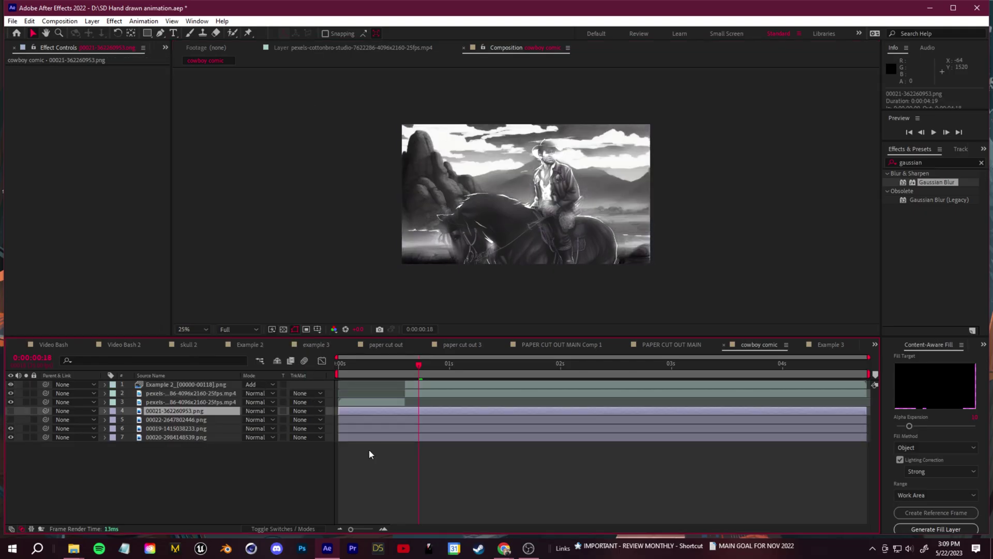
pyautogui.click(369, 429)
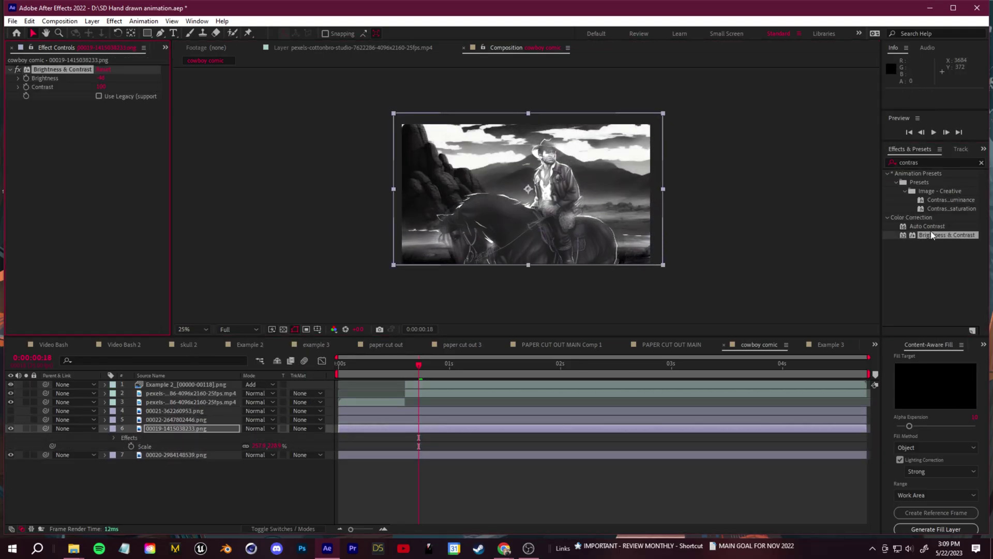
pyautogui.moveTo(931, 235); pyautogui.dragTo(190, 393)
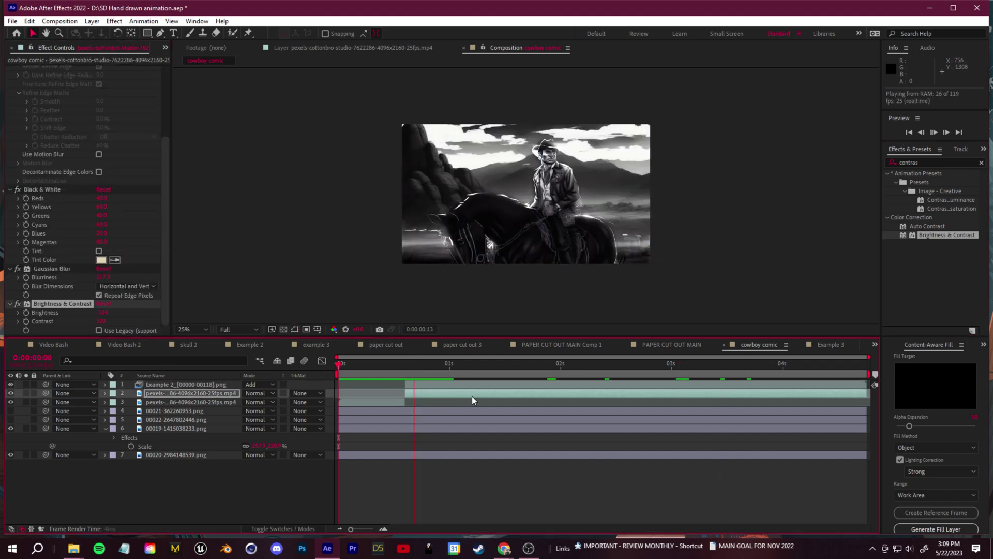